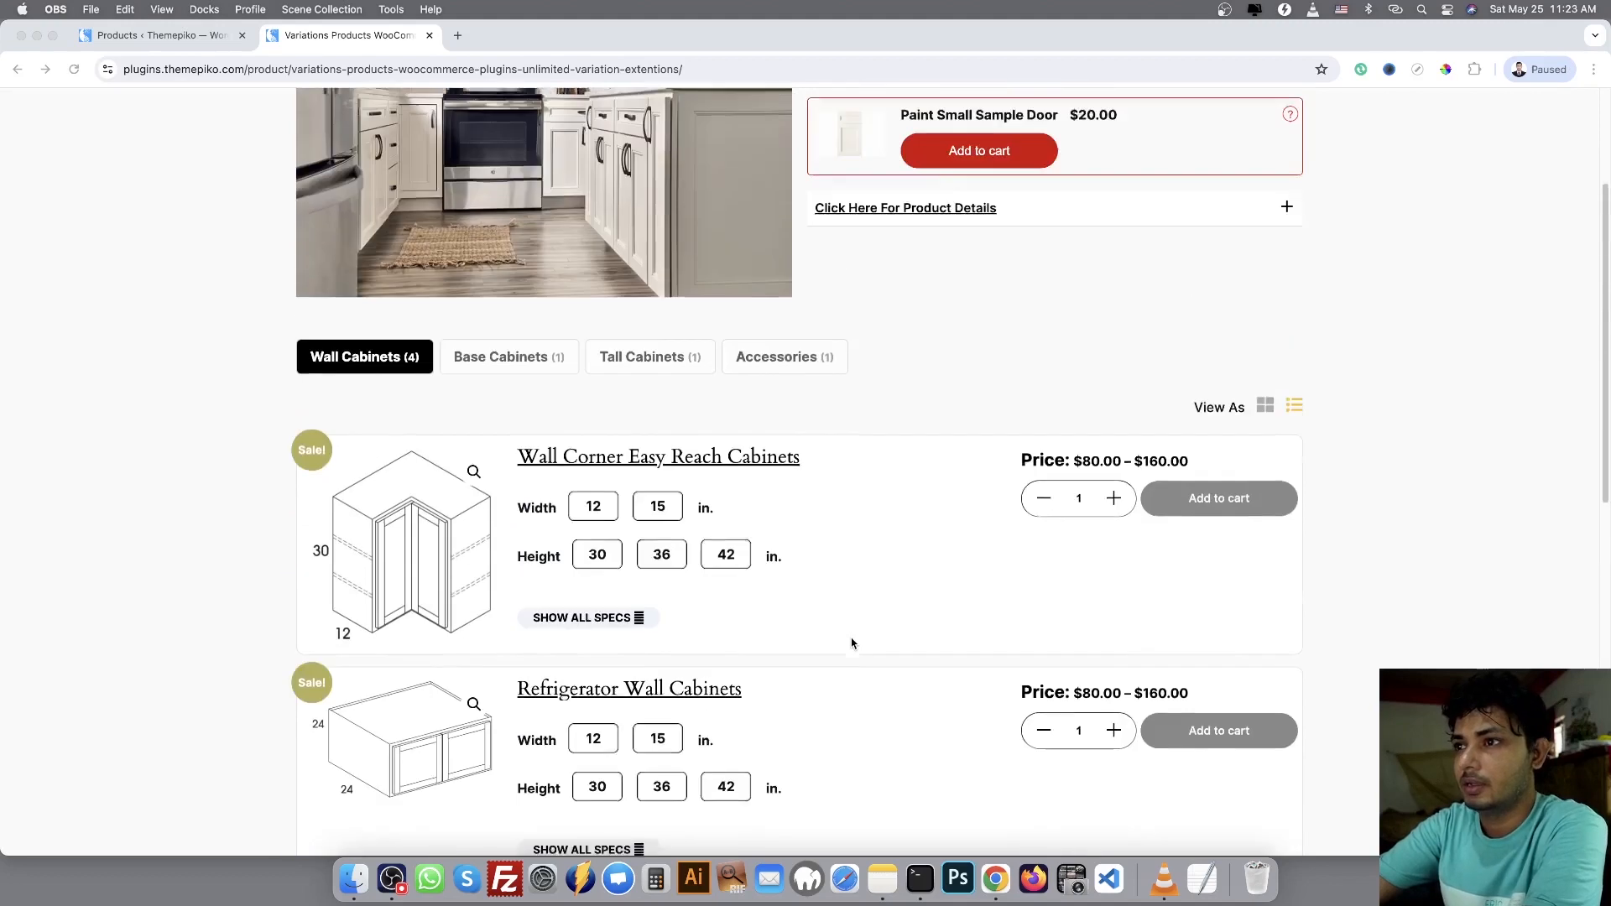
Look at the Base Cabinets group on the storefront product page and return to the Wall Cabinets group
{"action": "left_click", "coordinate": [494, 383]}
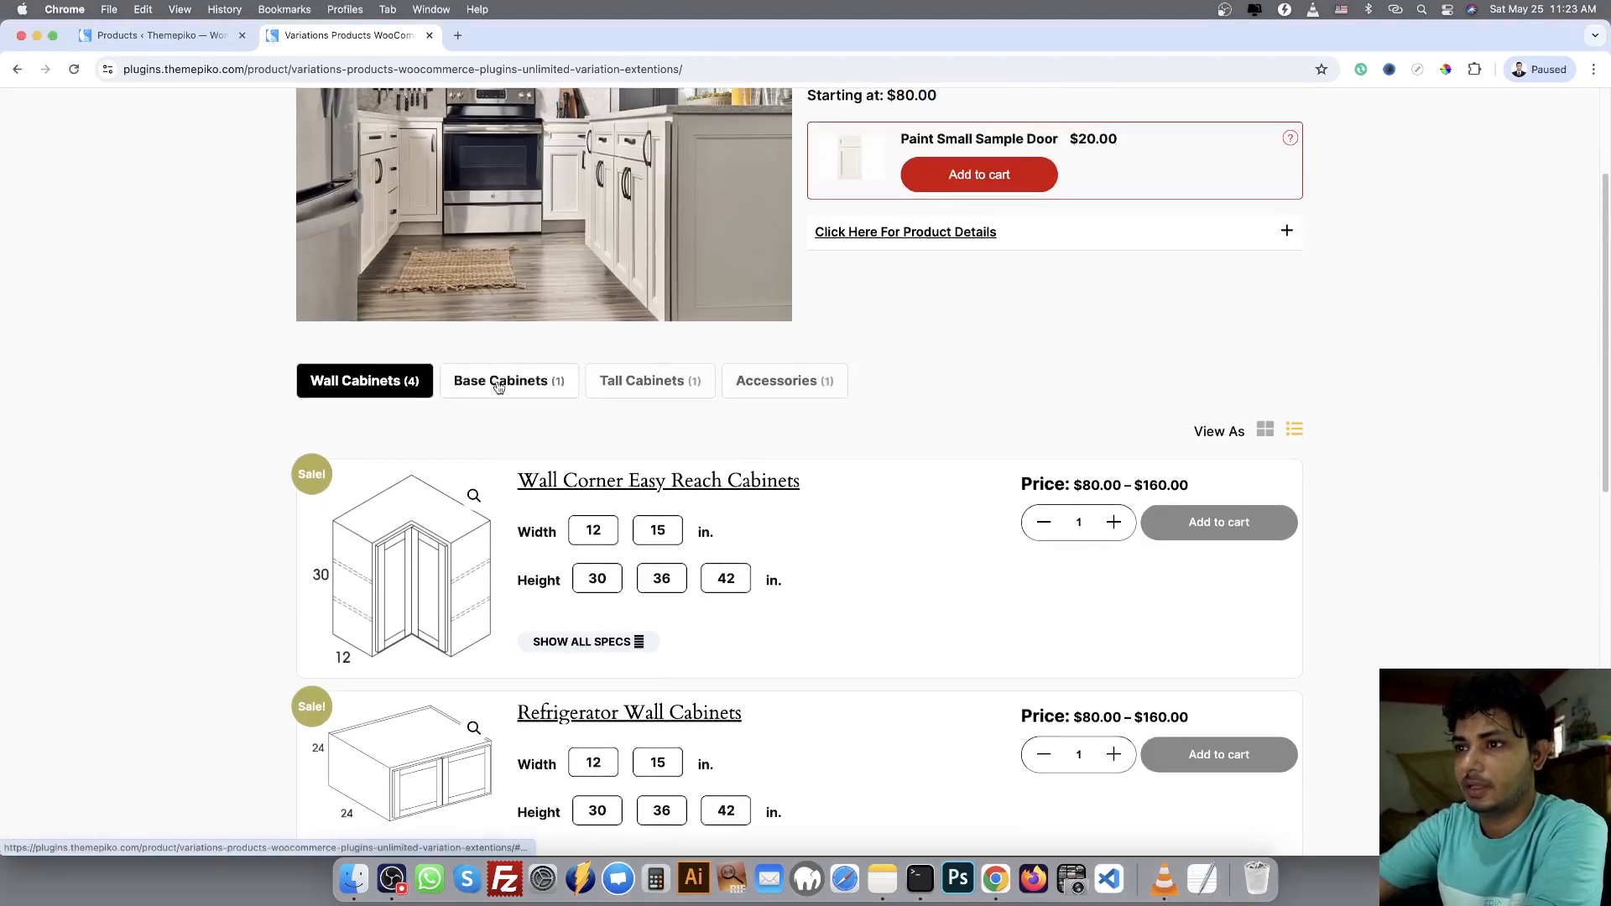
{"action": "left_click", "coordinate": [495, 384]}
{"action": "left_click", "coordinate": [376, 395]}
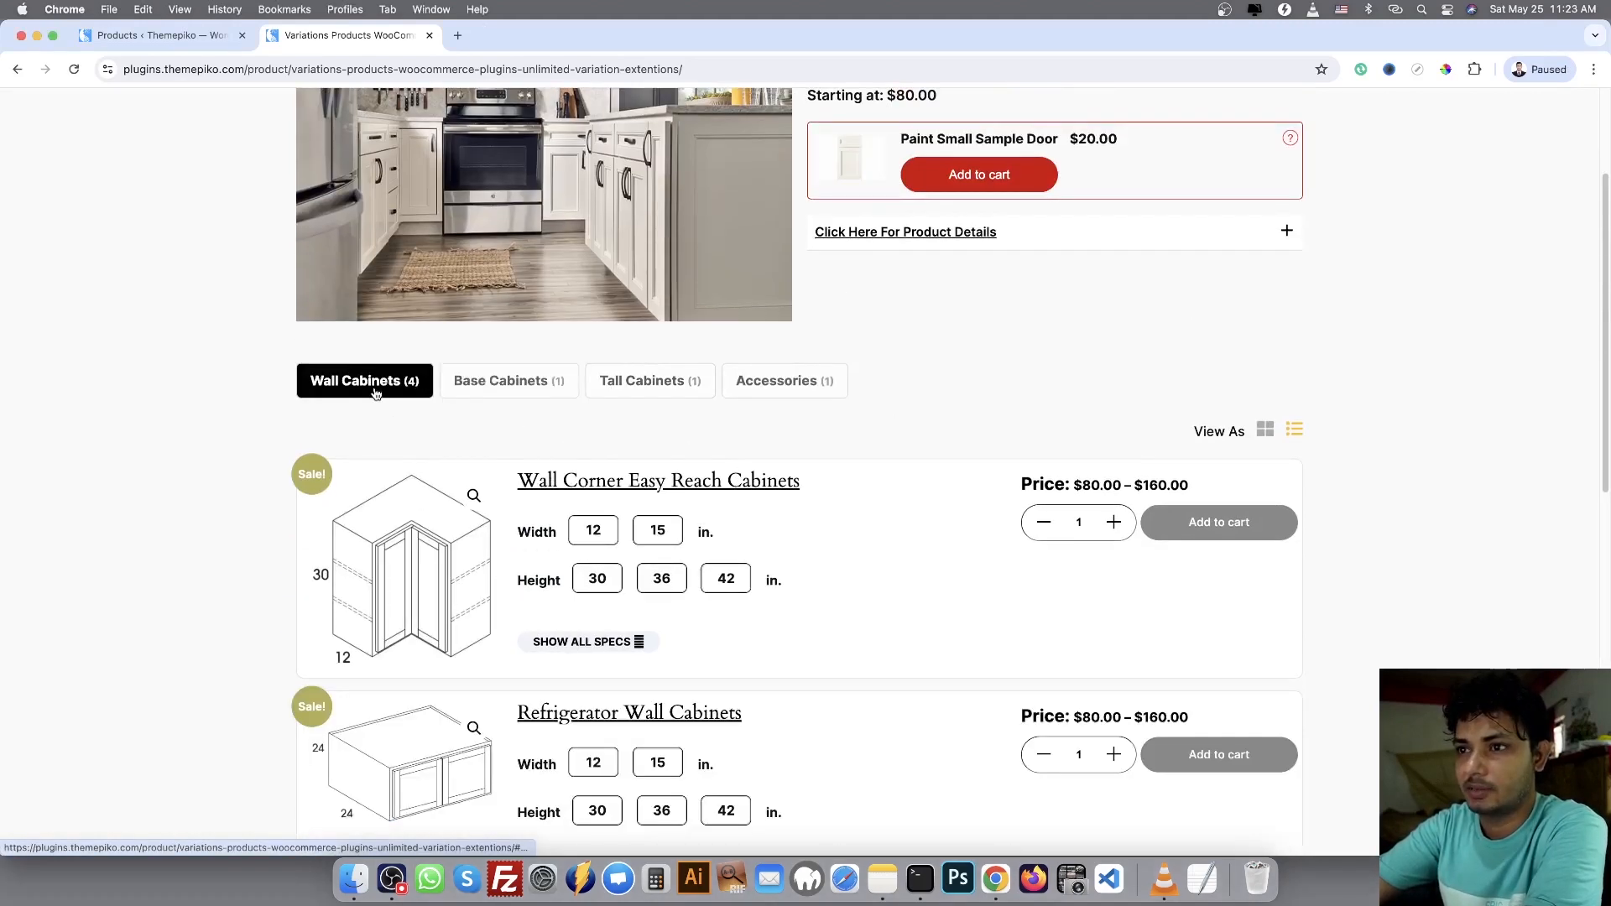
Choose width 12 and height 30 for Wall Corner Easy Reach Cabinets and expand its full specifications
{"action": "left_click", "coordinate": [604, 540]}
{"action": "left_click", "coordinate": [601, 581]}
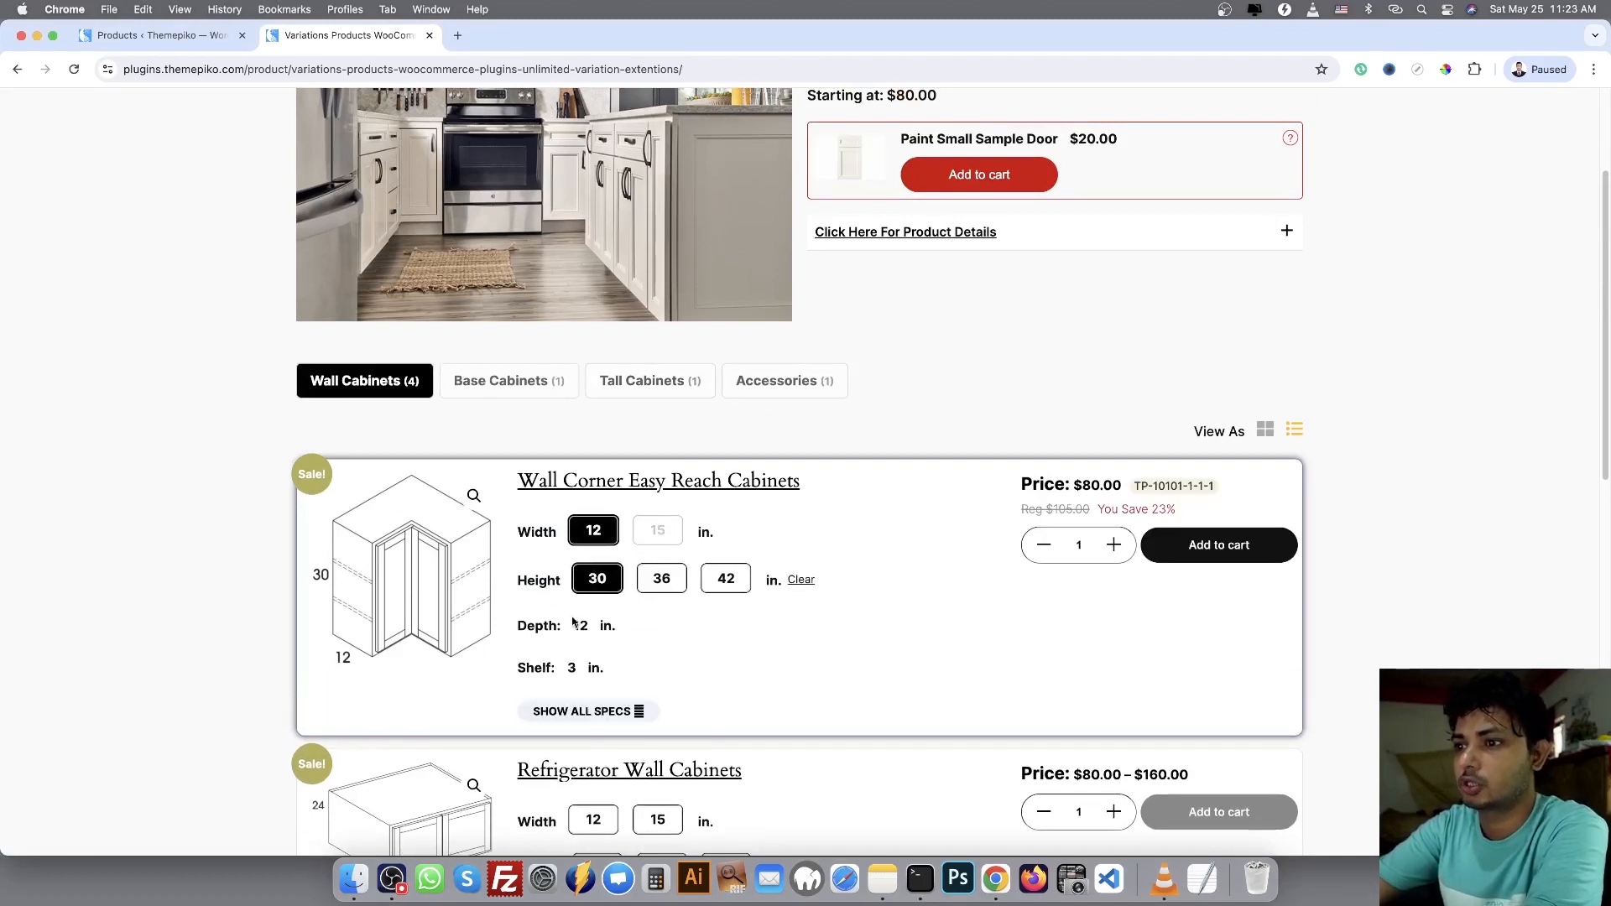
{"action": "left_click", "coordinate": [604, 712]}
{"action": "scroll", "coordinate": [697, 649], "scroll_direction": "down", "scroll_amount": 2}
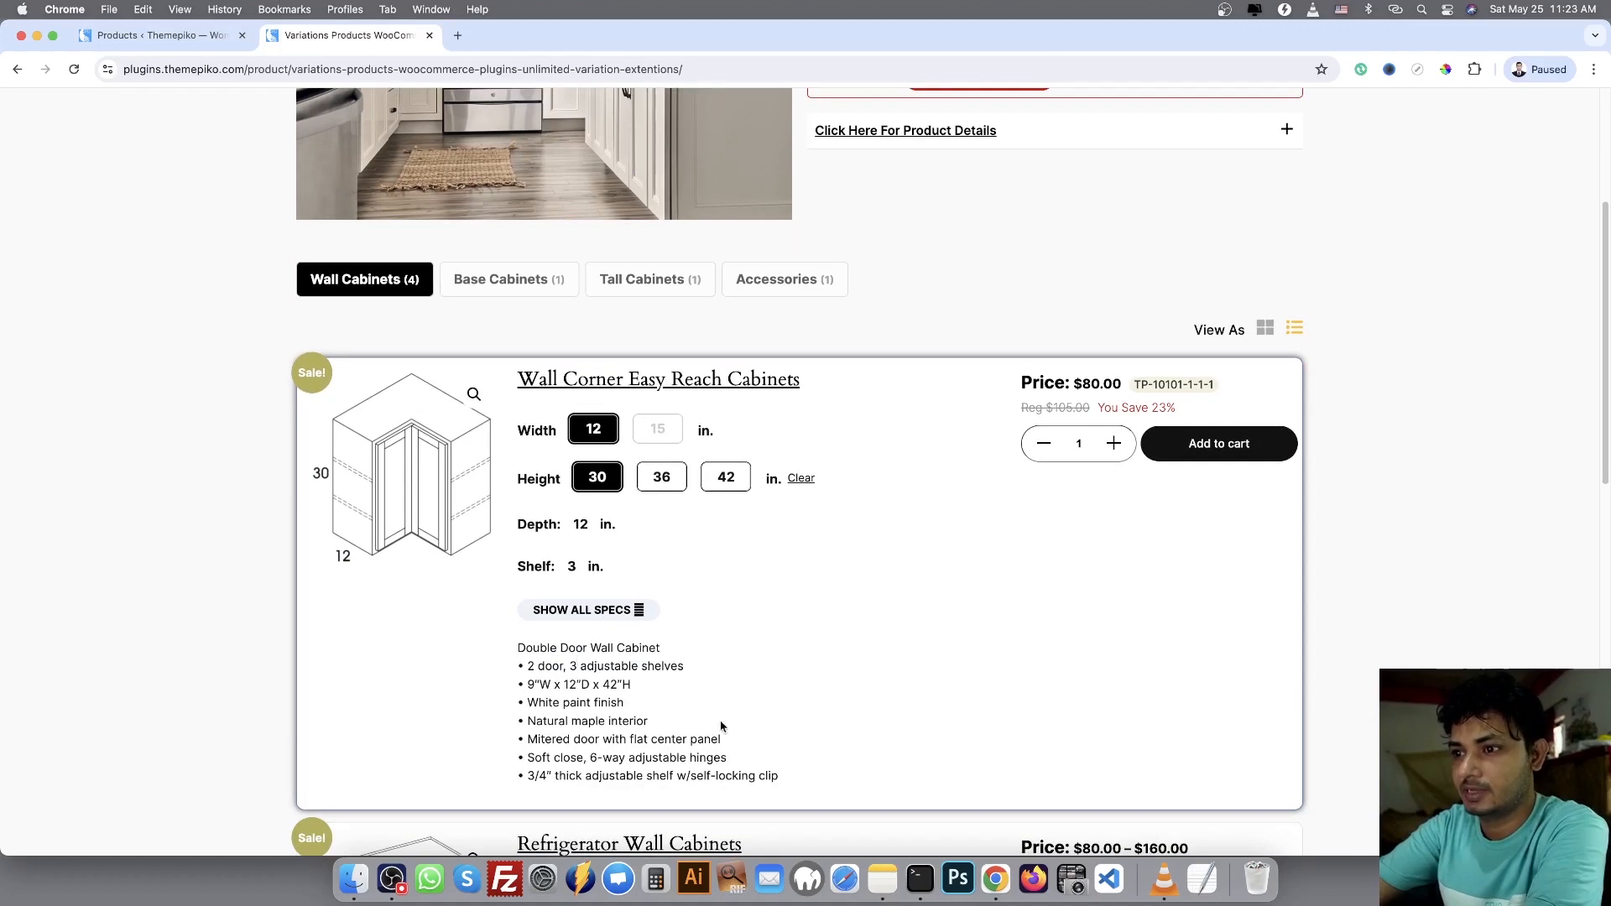
{"action": "scroll", "coordinate": [730, 496], "scroll_direction": "up", "scroll_amount": 1}
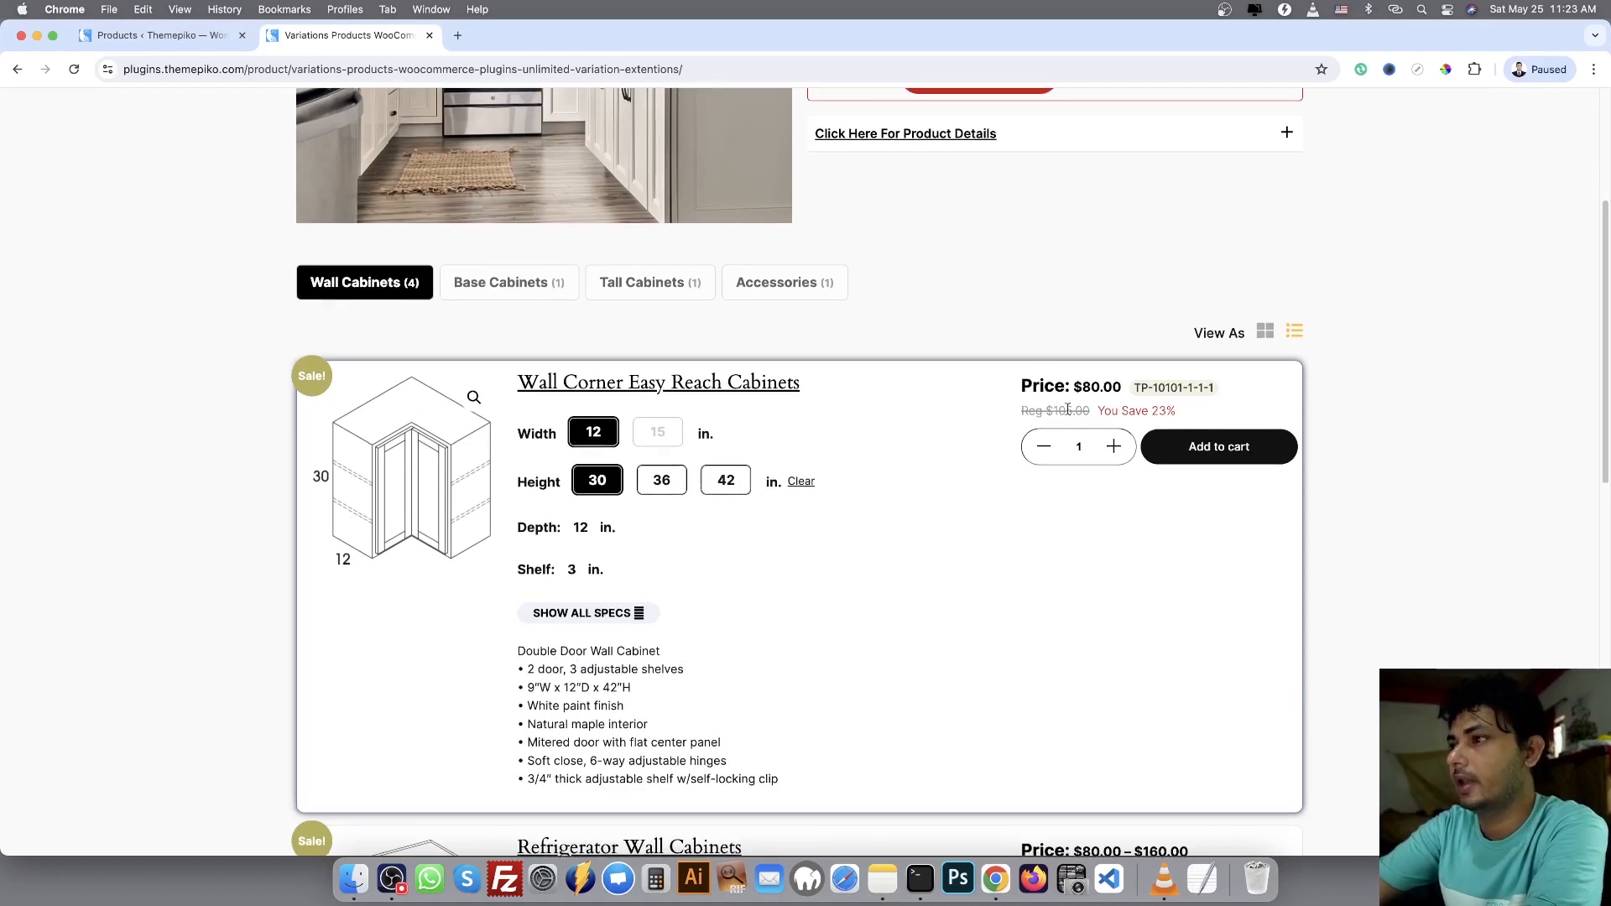
Add the 12"W x 30"H corner cabinet to the cart, raise its quantity to 2 and reduce it back to 1
{"action": "left_click", "coordinate": [1213, 456]}
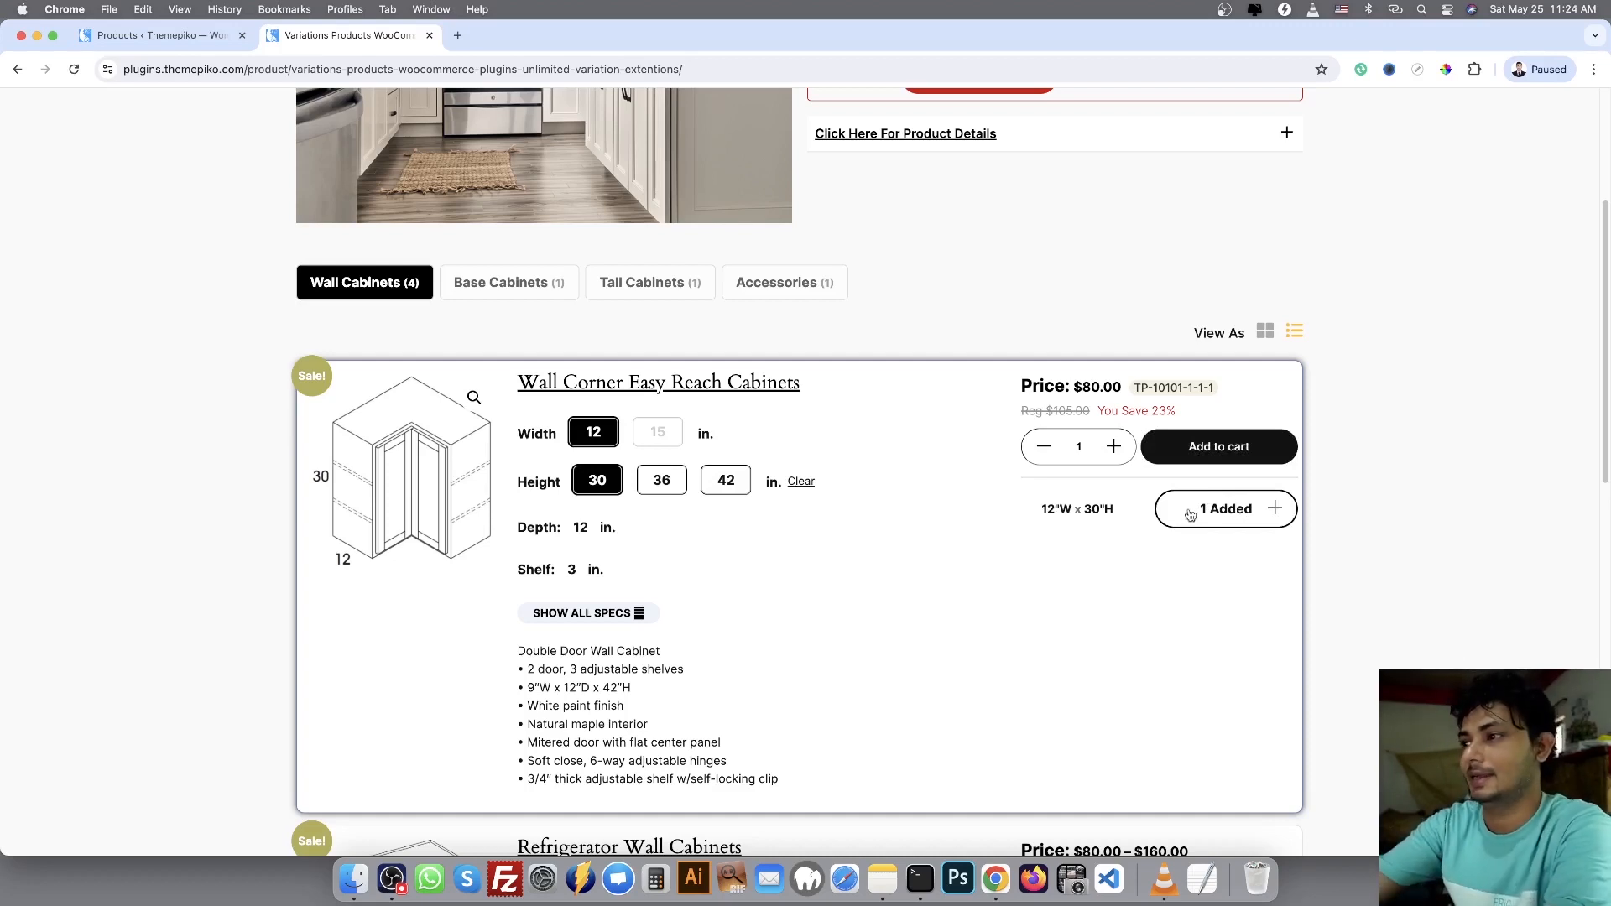
{"action": "left_click", "coordinate": [1276, 509]}
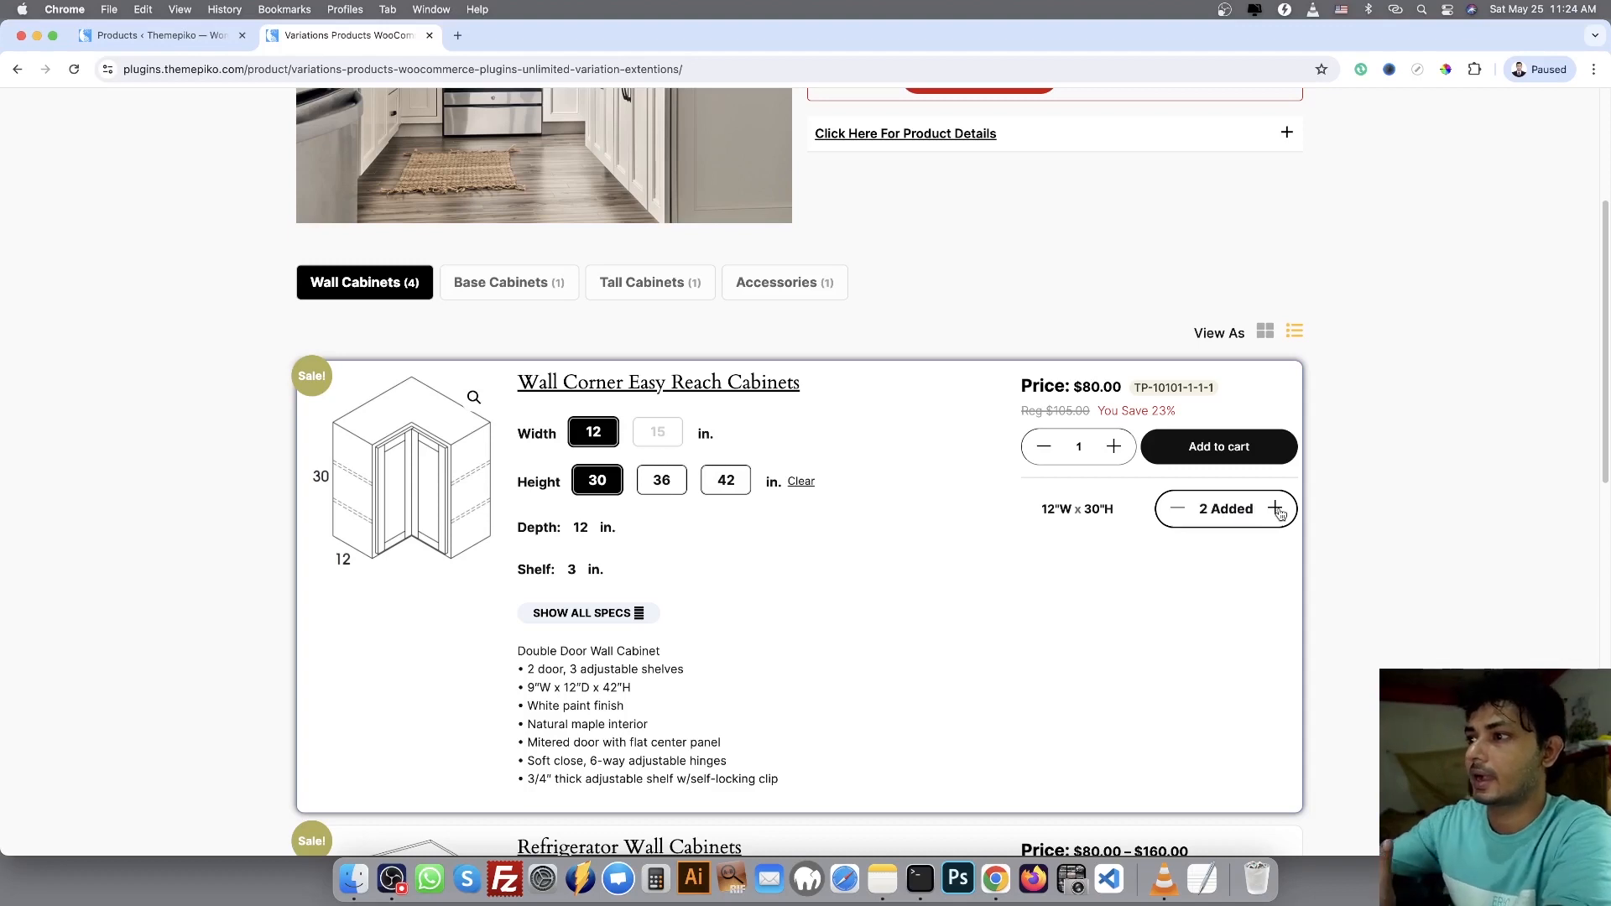
{"action": "left_click", "coordinate": [1178, 509]}
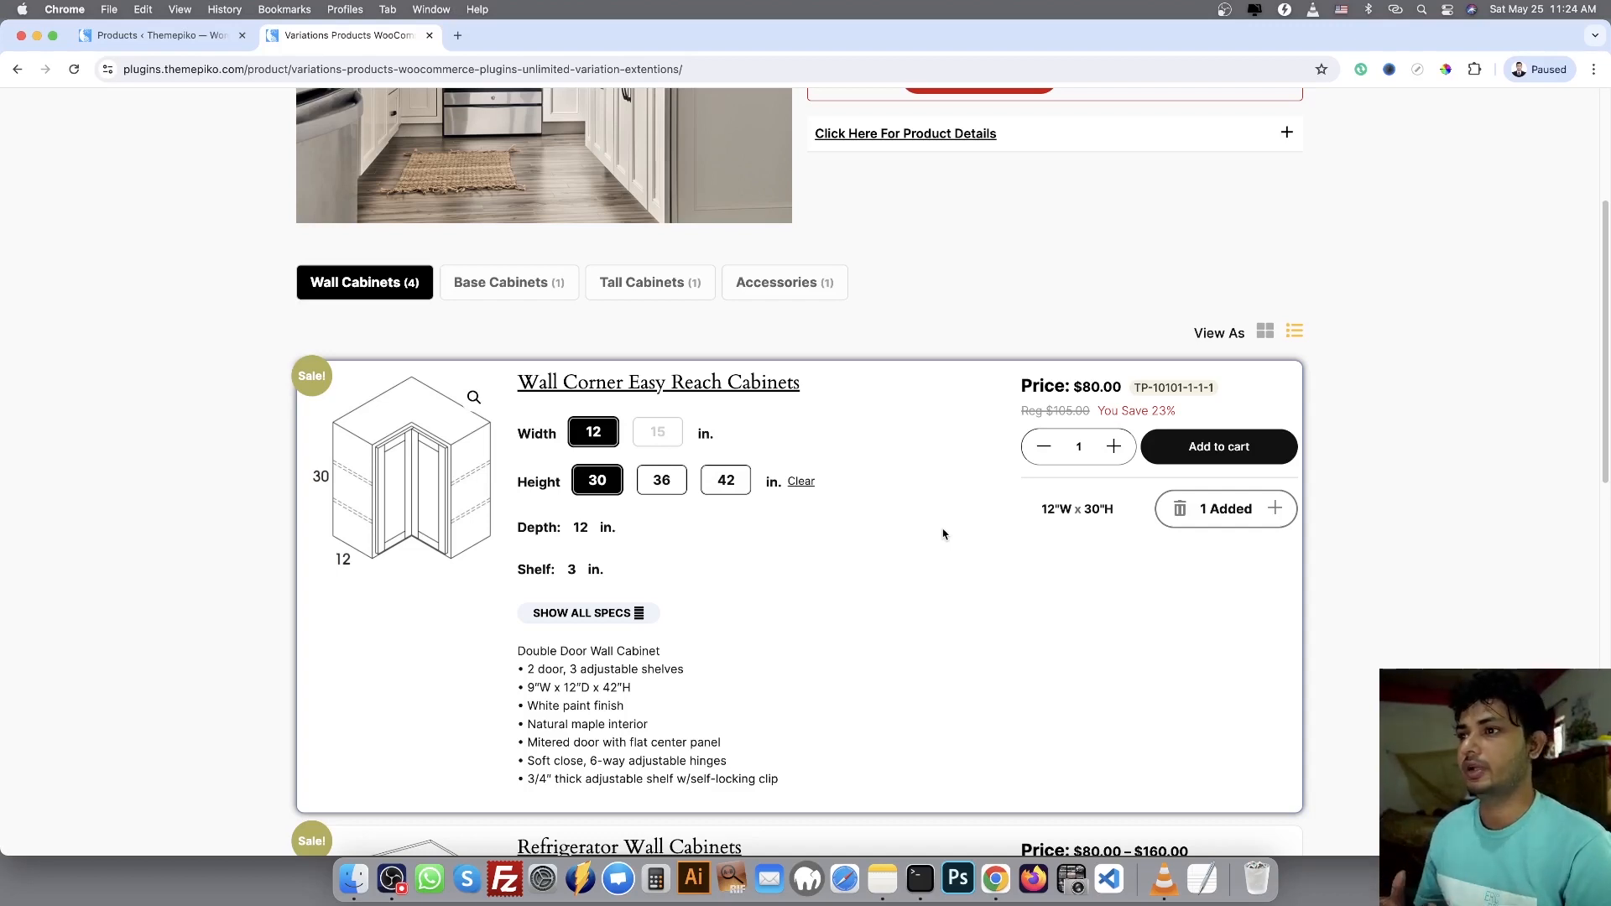
In the site's admin area, select tp-product-combine.zip from the Desktop's Download-Package folder as the plugin file to upload
{"action": "left_click", "coordinate": [157, 38]}
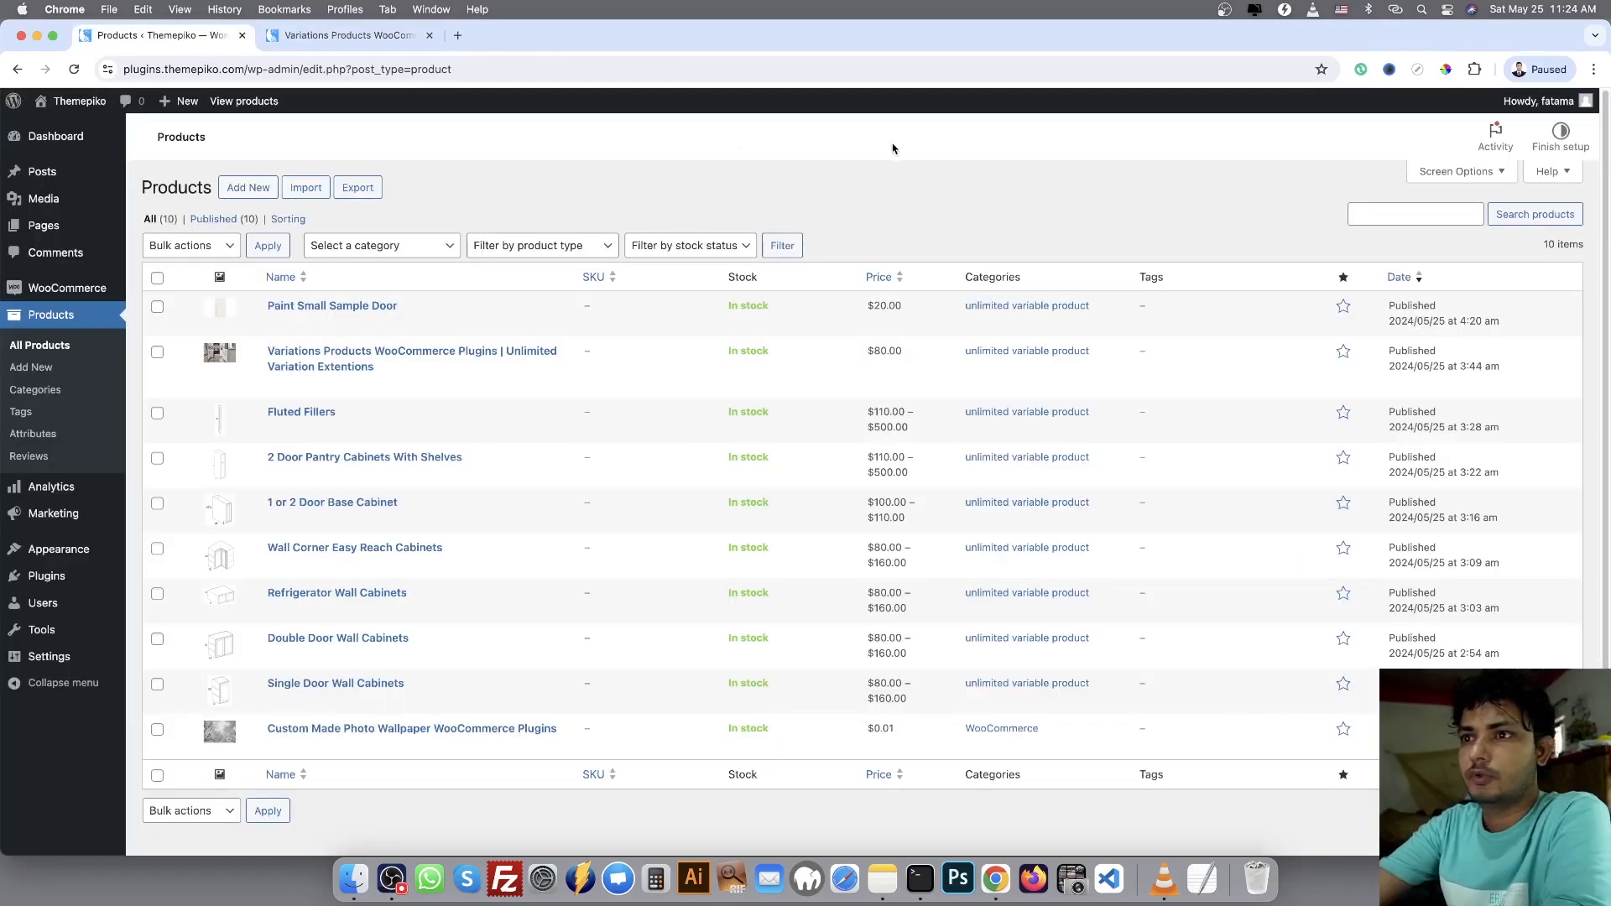
{"action": "left_click", "coordinate": [43, 580]}
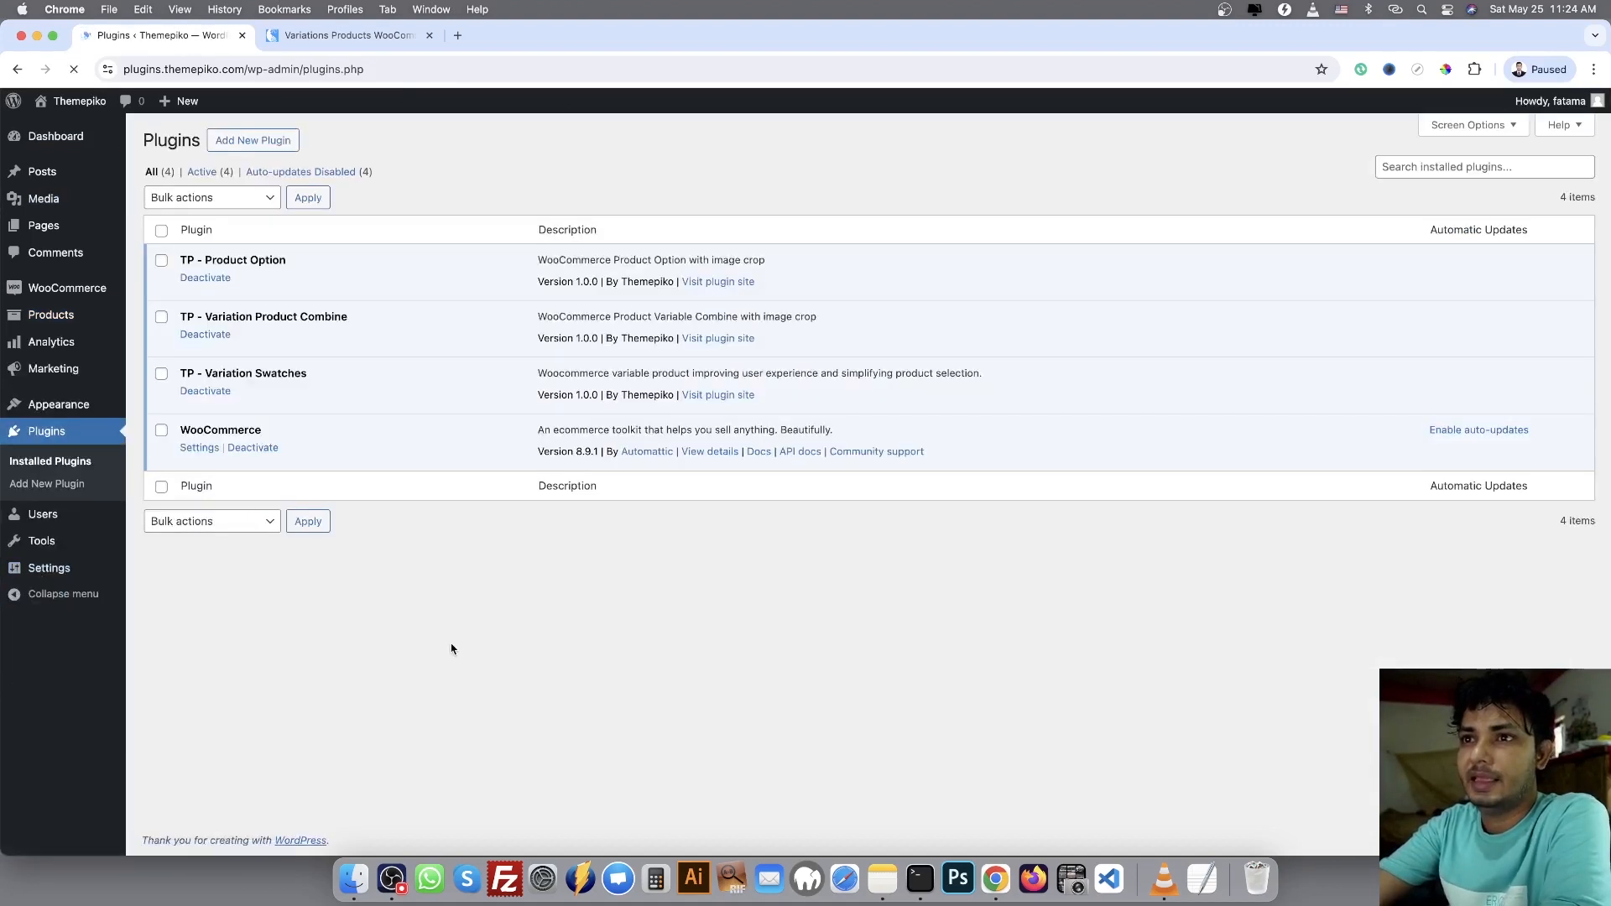
{"action": "left_click", "coordinate": [244, 143]}
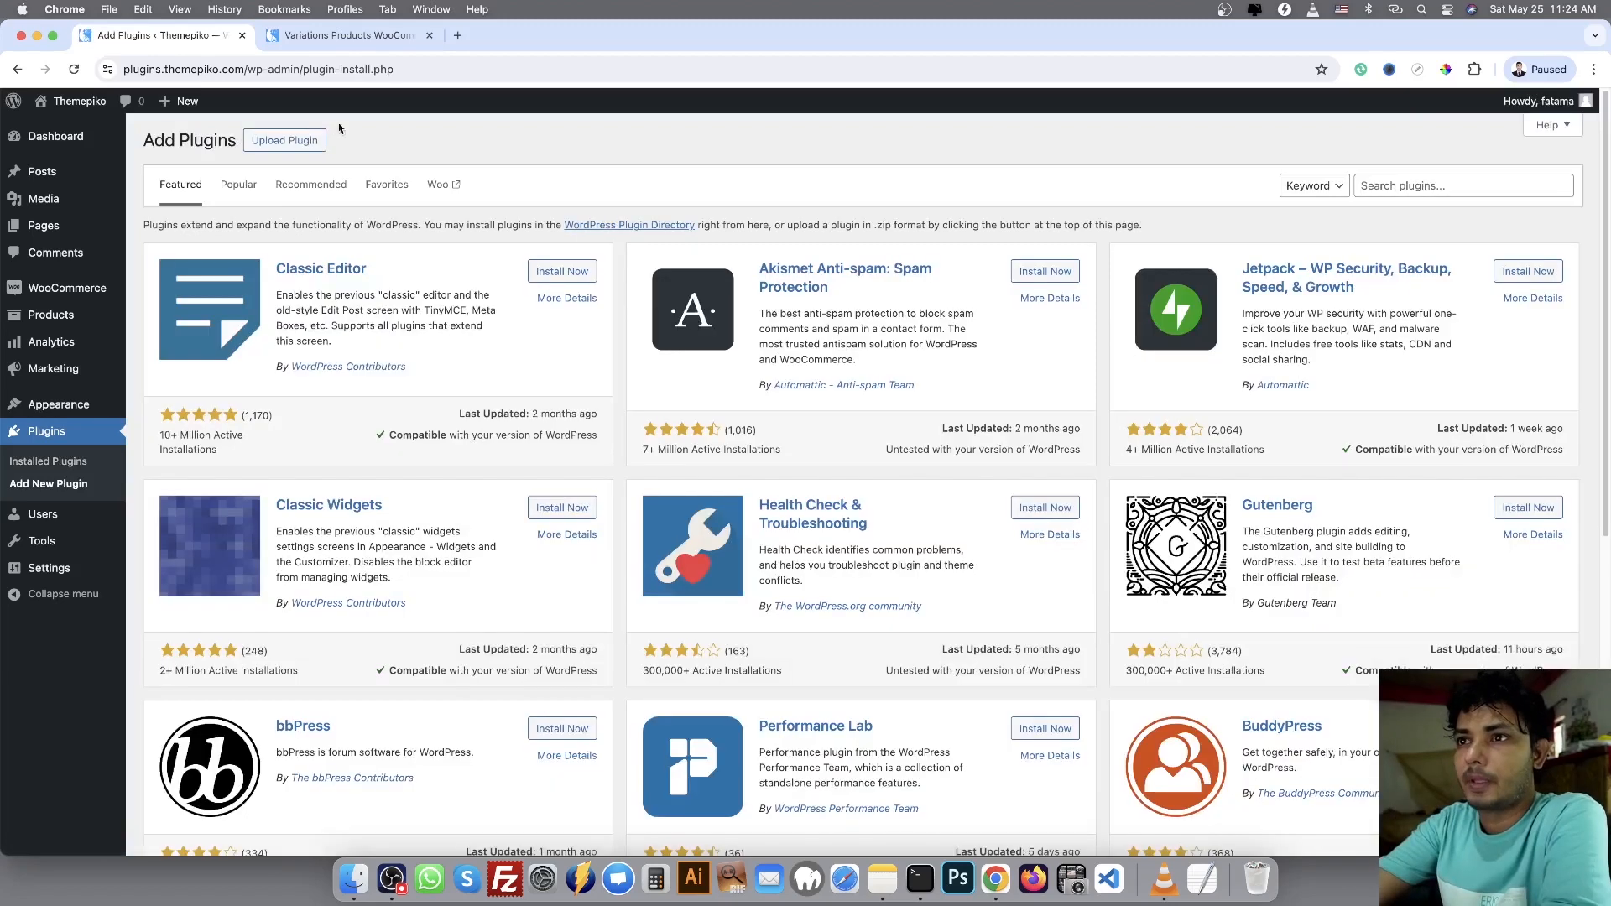
{"action": "left_click", "coordinate": [284, 140]}
{"action": "left_click", "coordinate": [727, 284]}
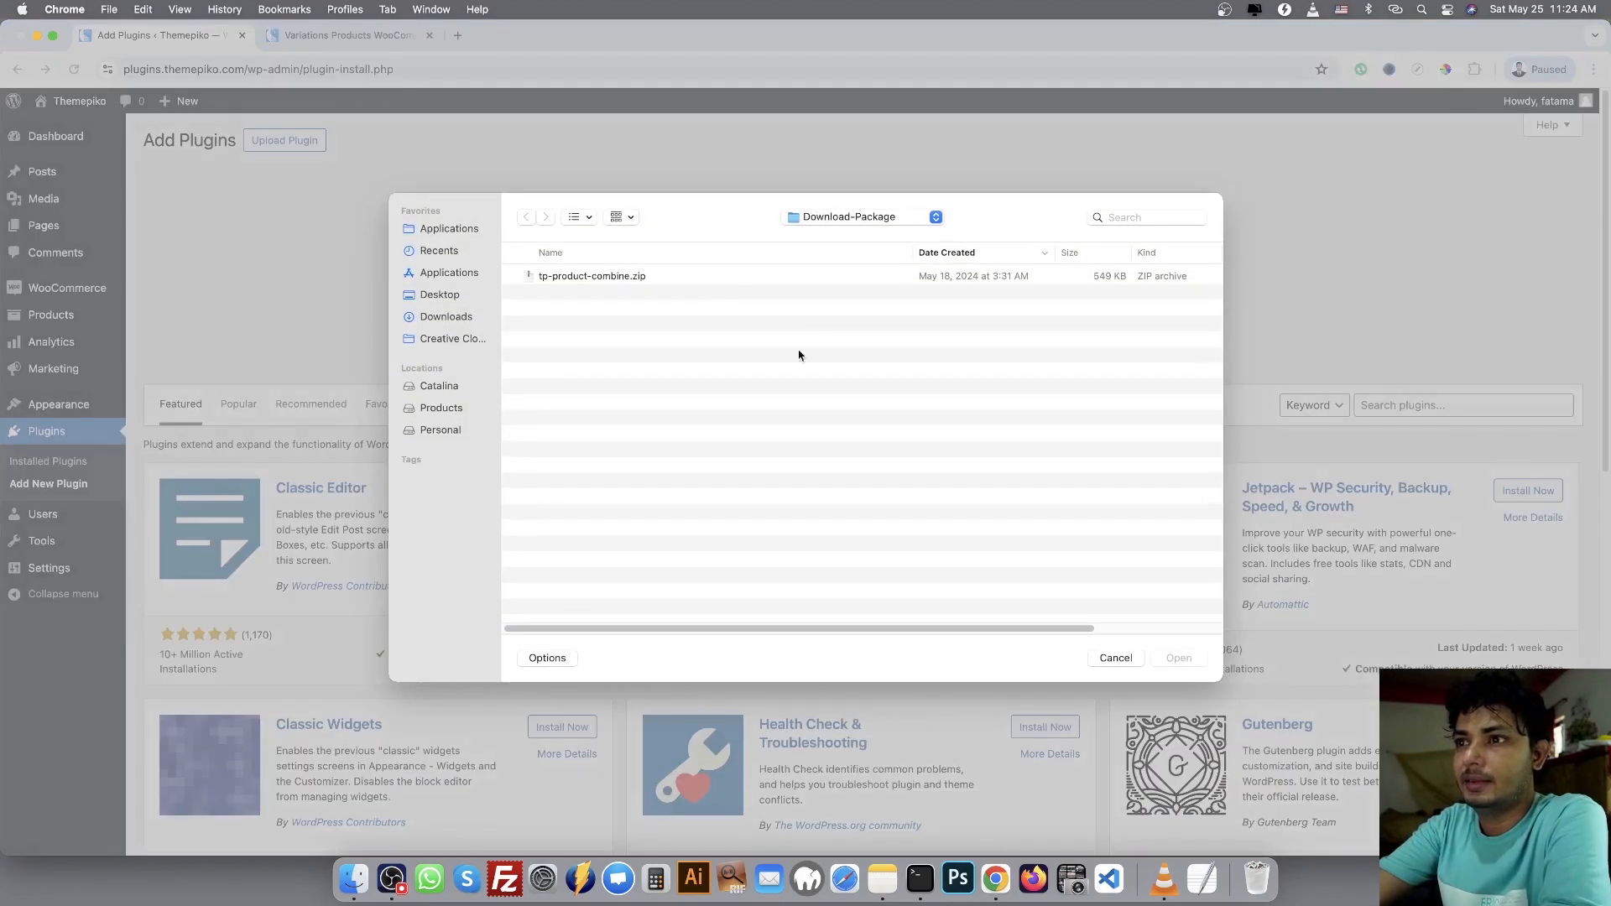
{"action": "left_click", "coordinate": [447, 300]}
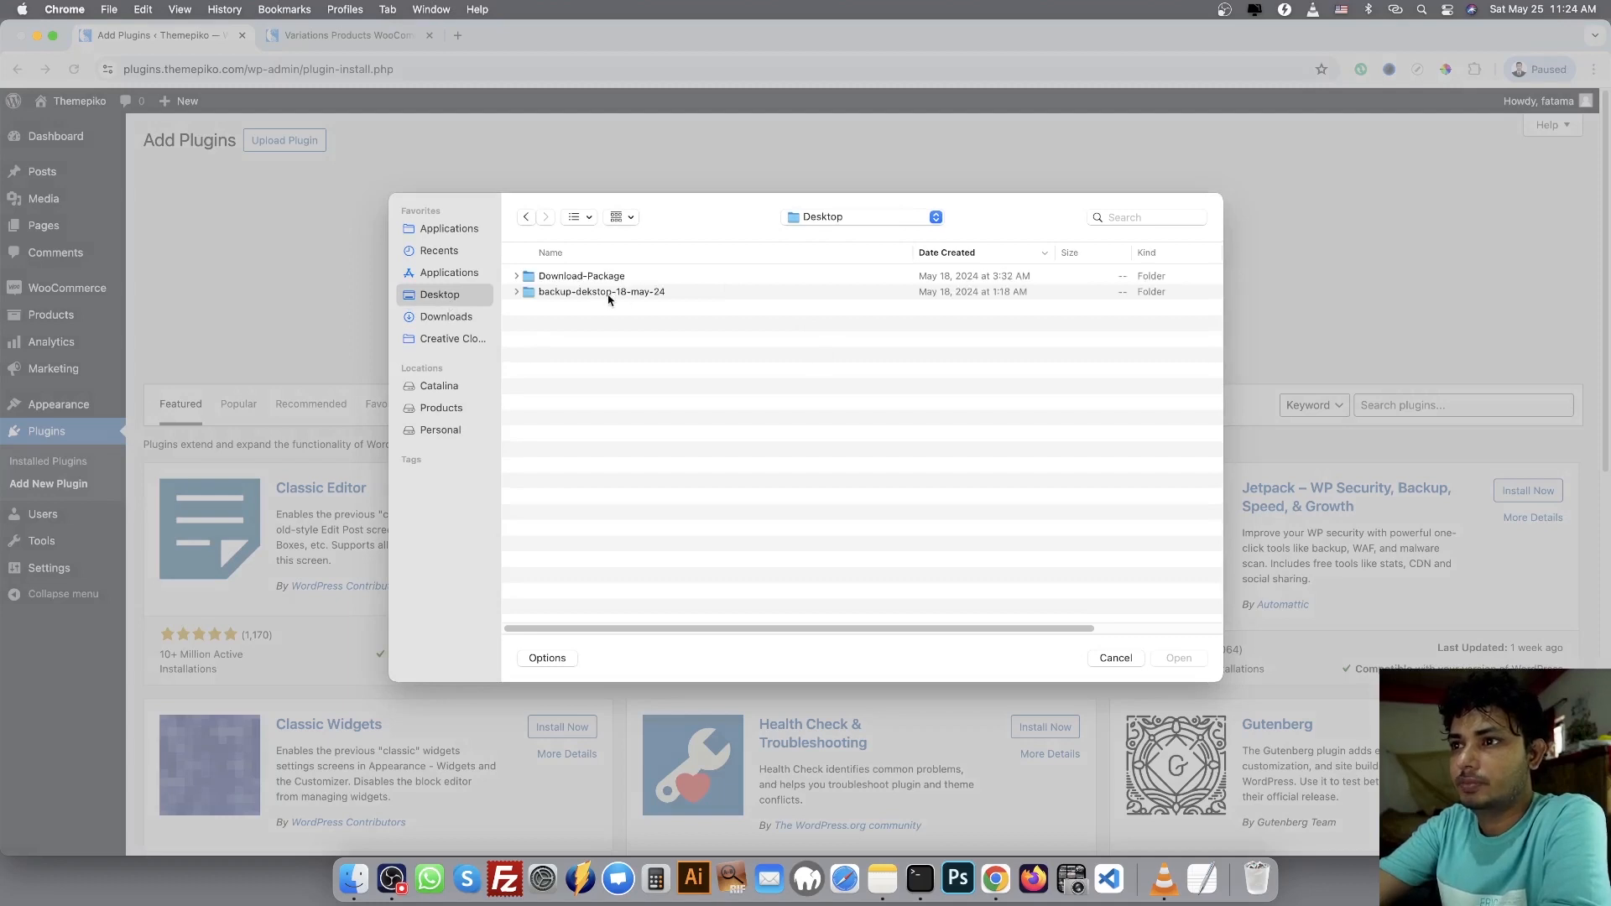
{"action": "double_click", "coordinate": [599, 279]}
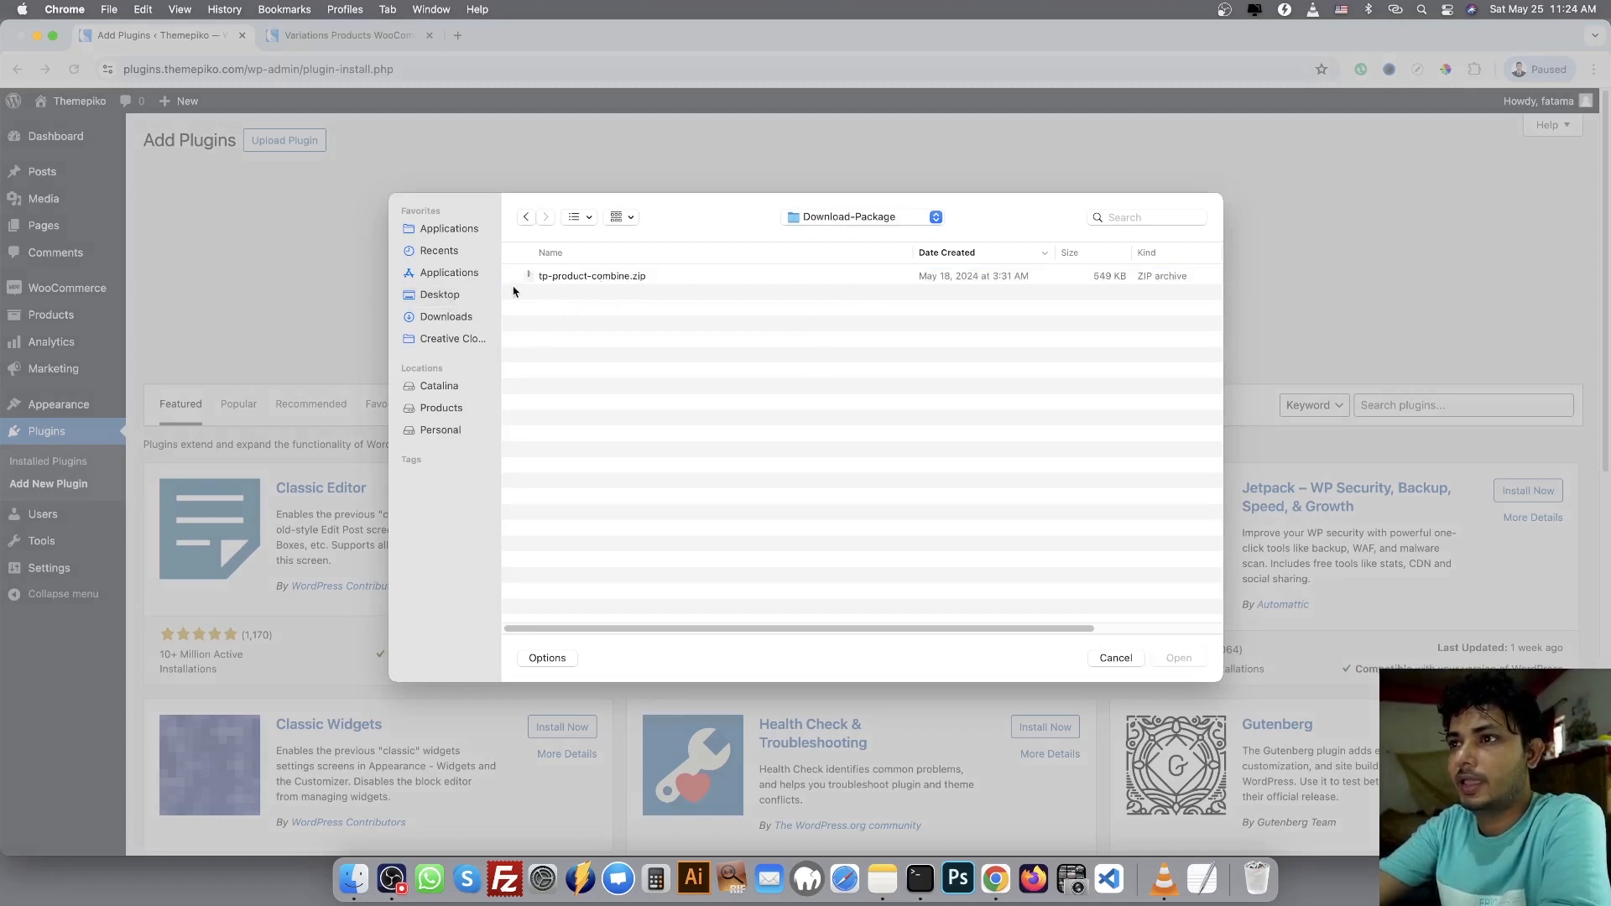
{"action": "left_click", "coordinate": [613, 277]}
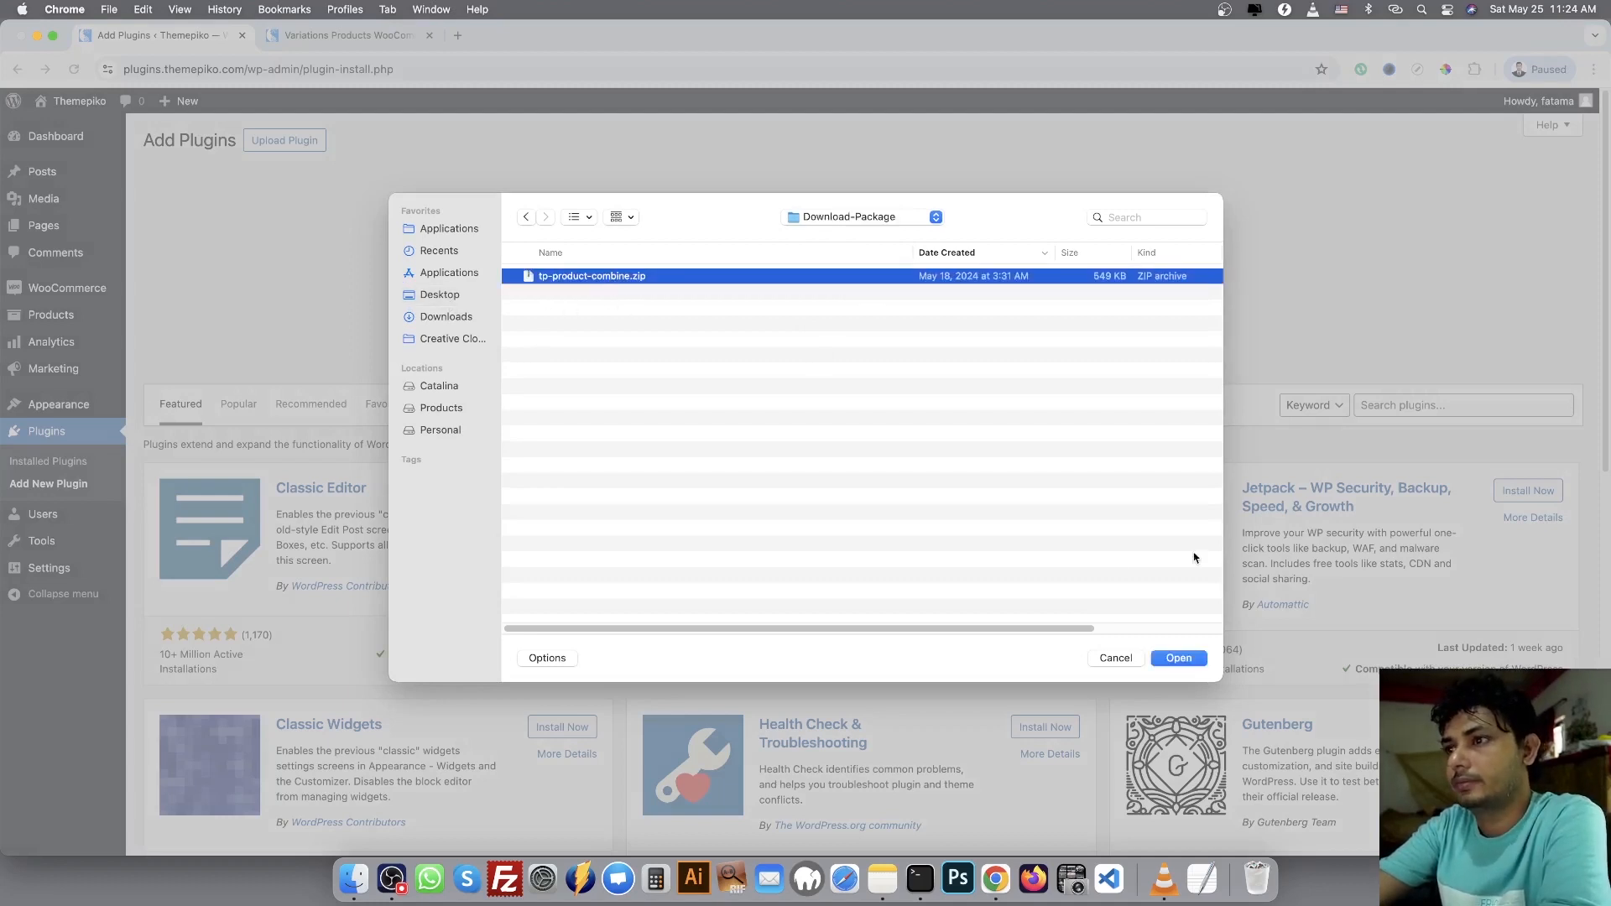
{"action": "left_click", "coordinate": [1175, 659]}
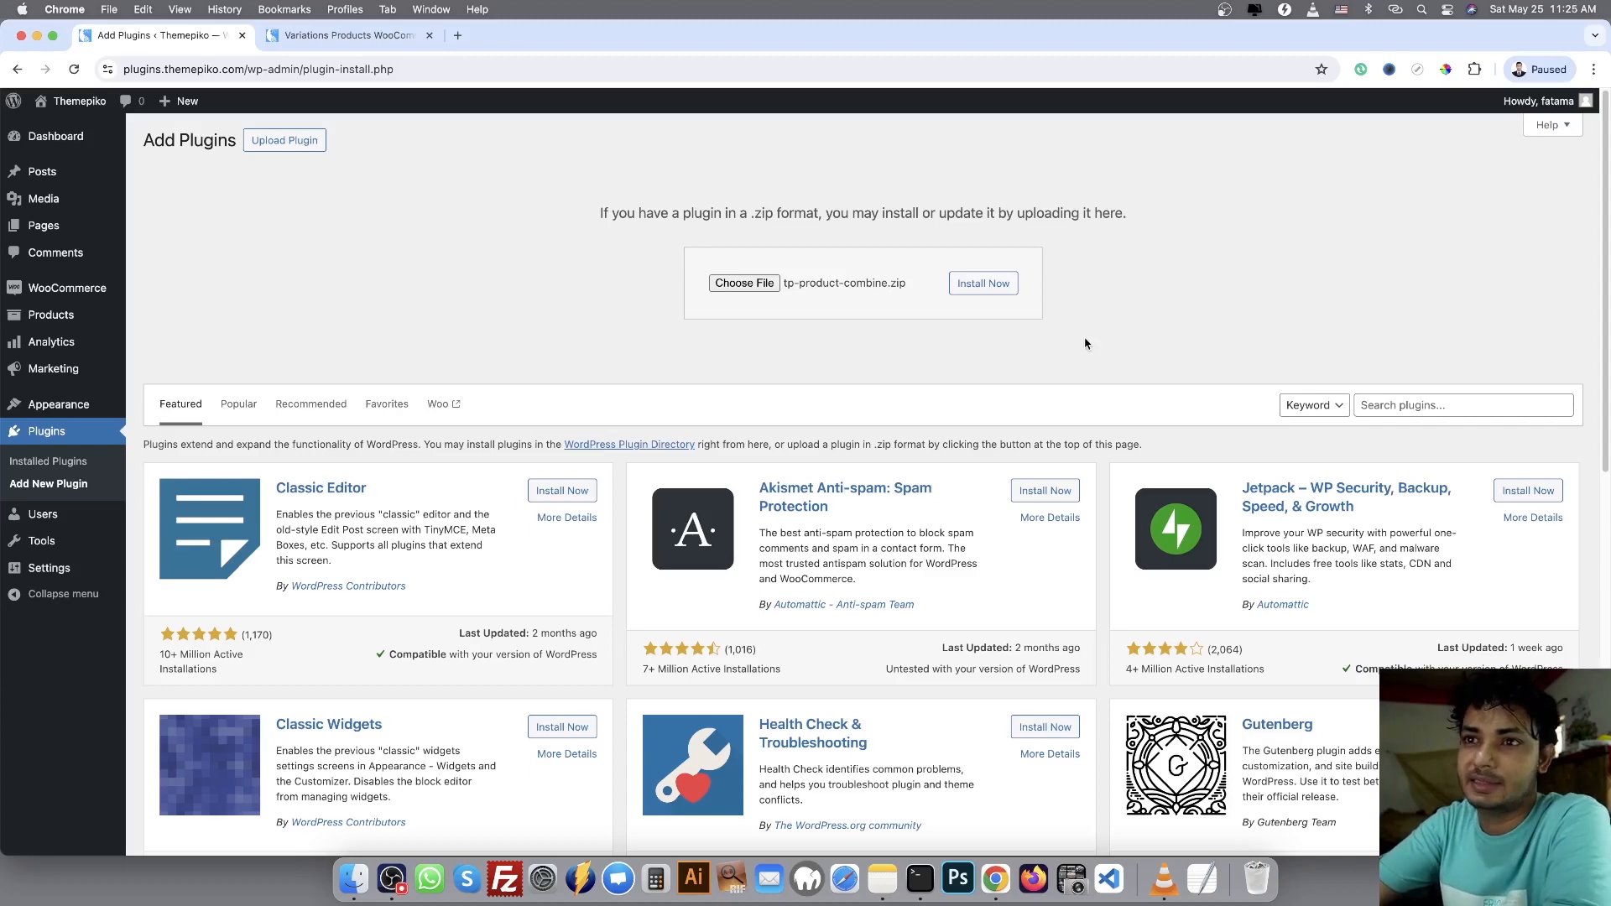
Open the Single Door Wall Cabinets product for editing and go to its product data
{"action": "left_click", "coordinate": [78, 317]}
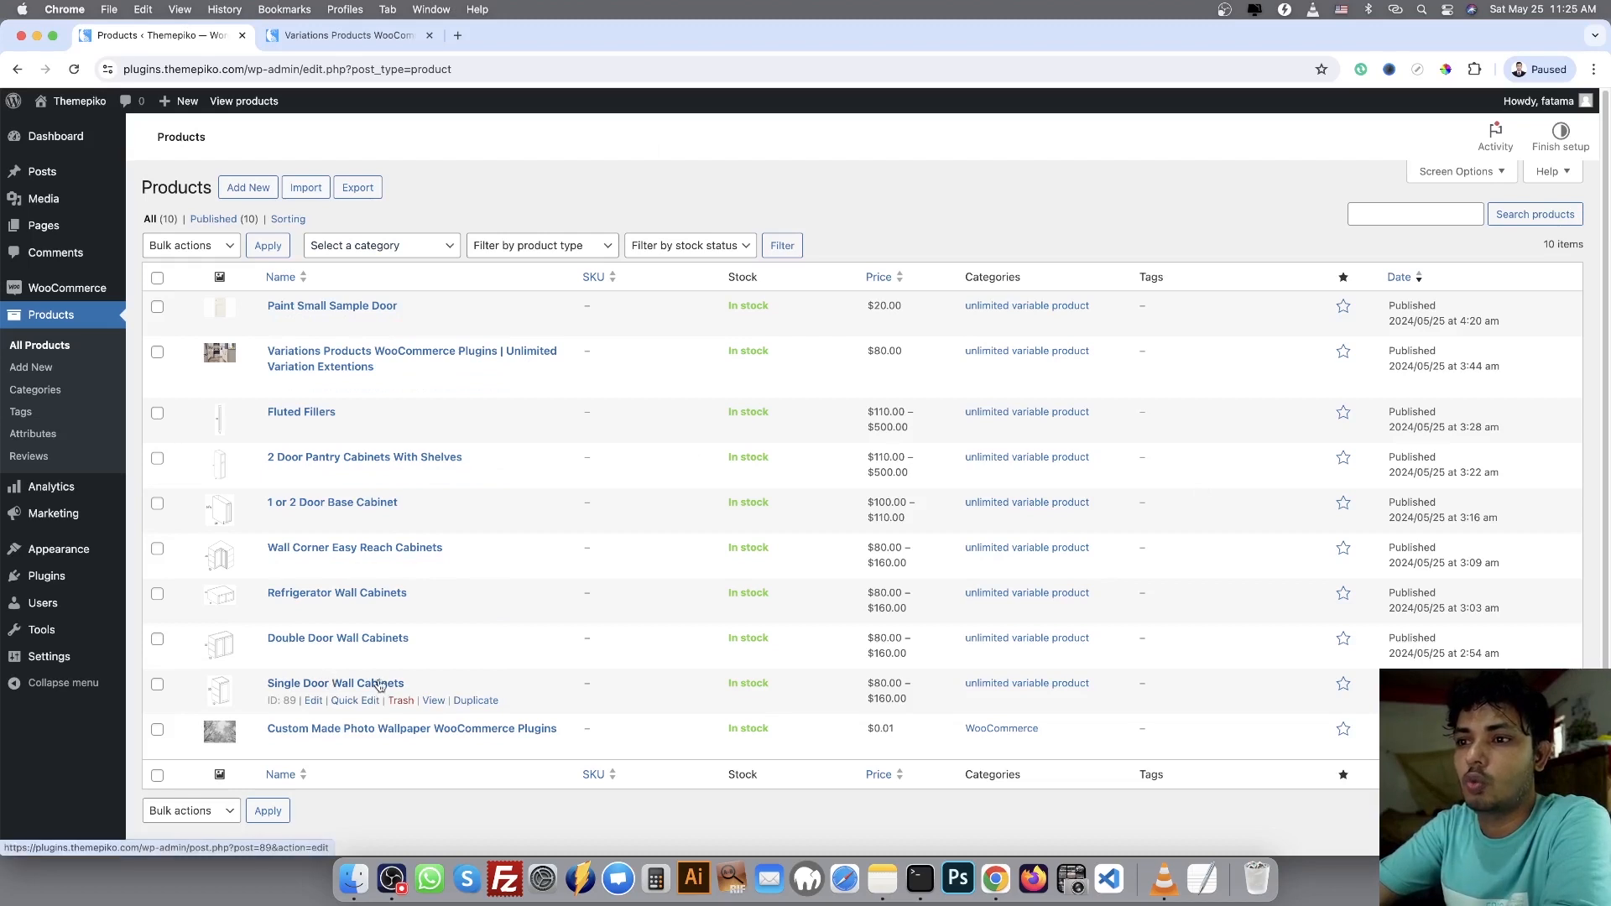
{"action": "left_click", "coordinate": [314, 702]}
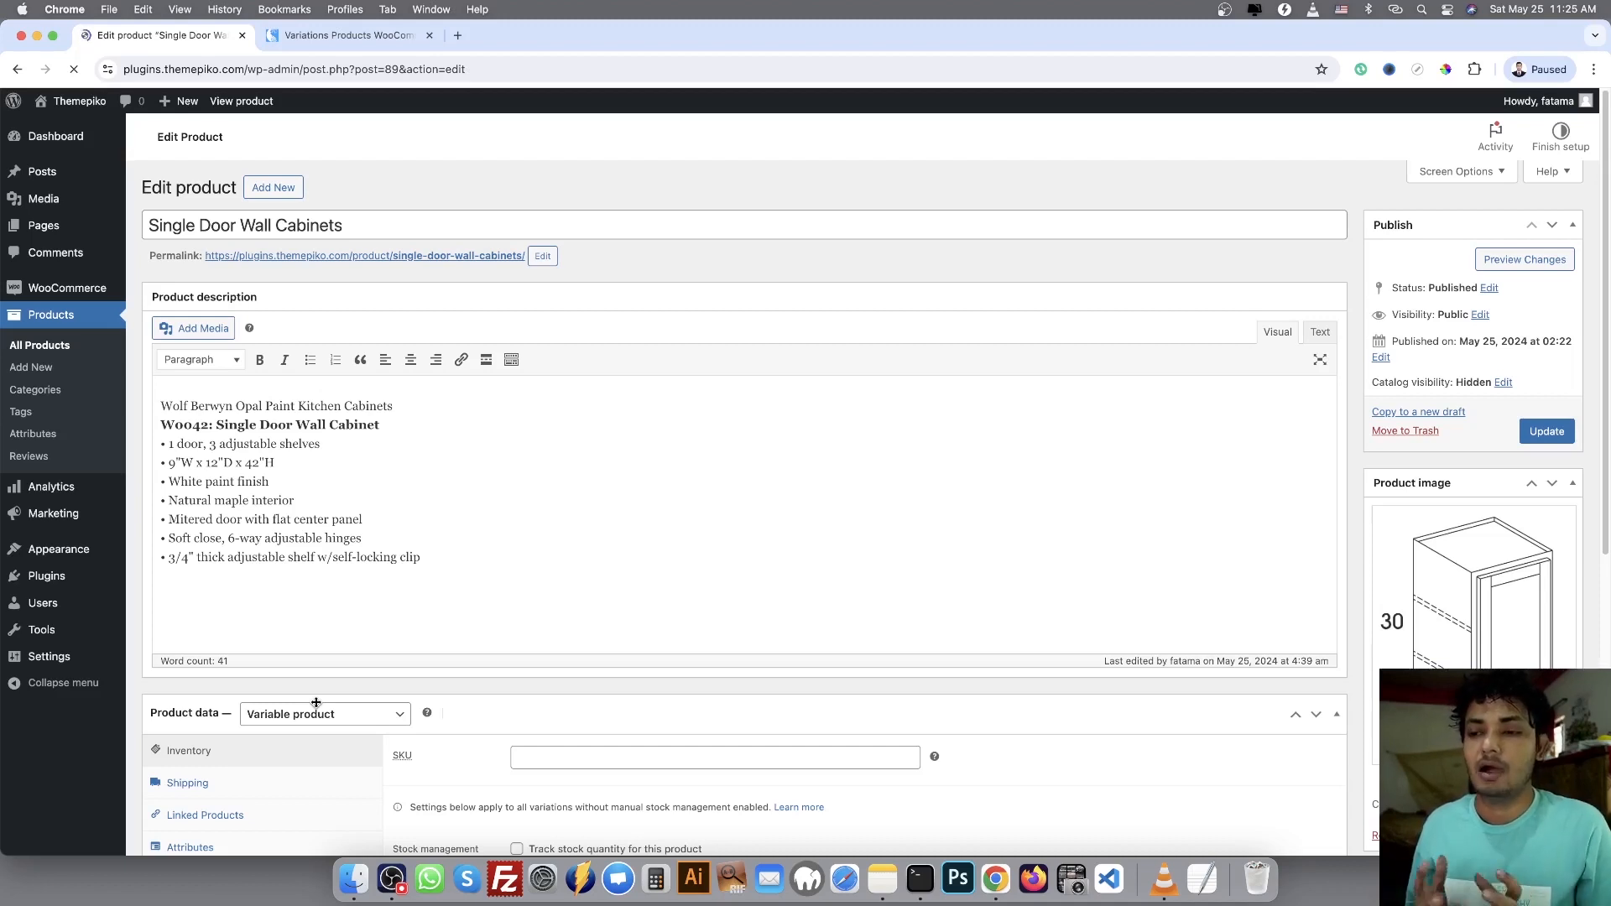
{"action": "scroll", "coordinate": [456, 683], "scroll_direction": "down", "scroll_amount": 1}
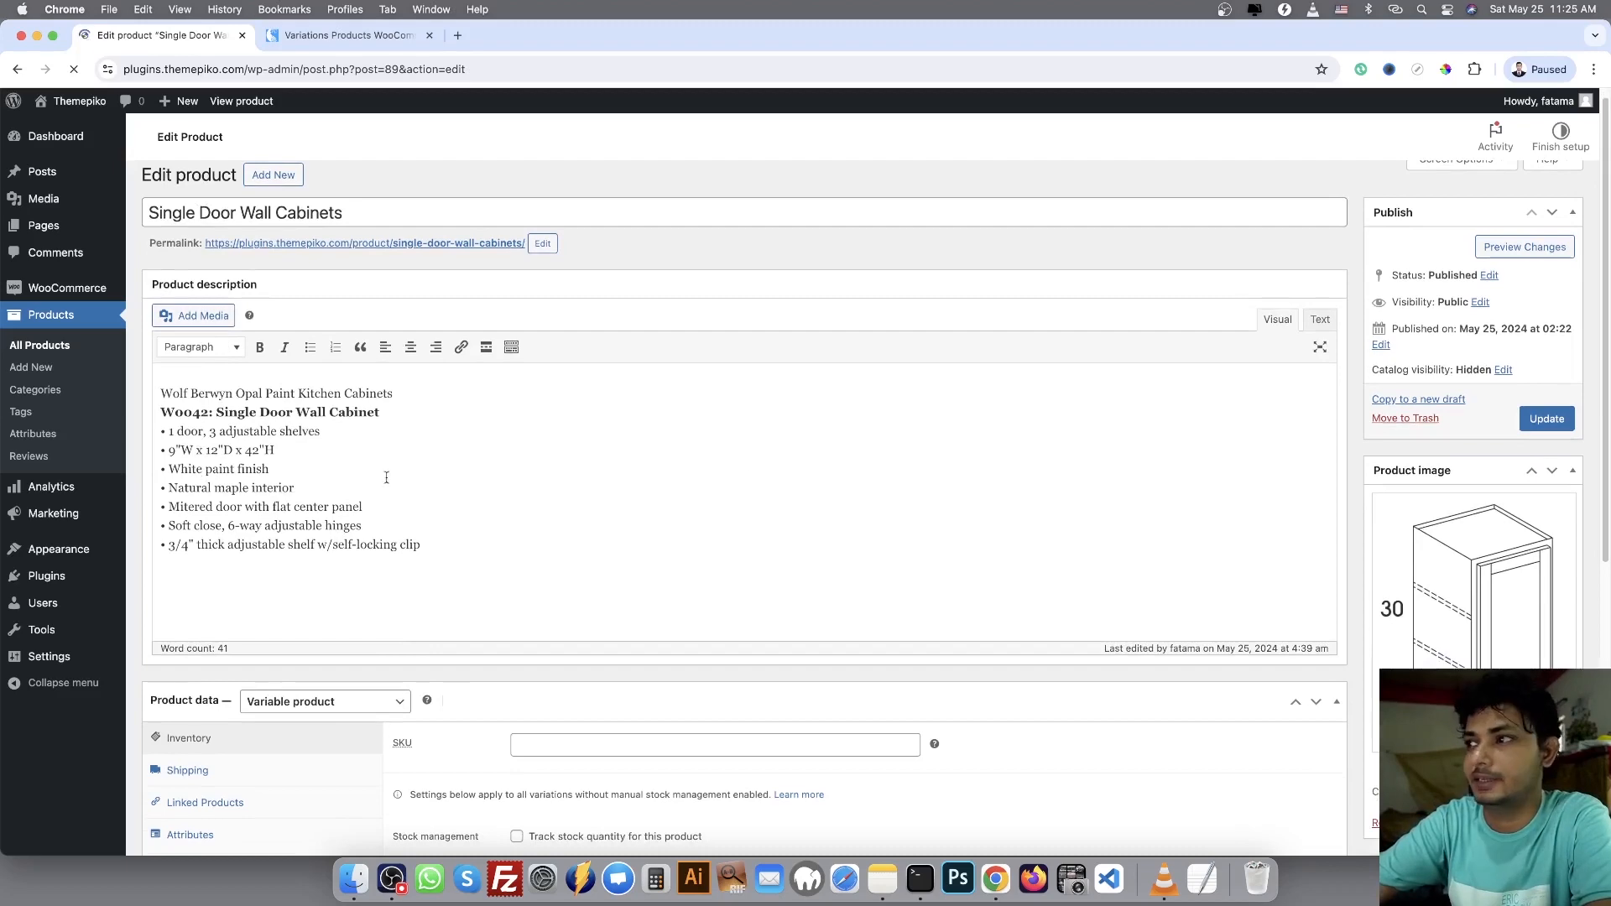
{"action": "scroll", "coordinate": [768, 473], "scroll_direction": "down", "scroll_amount": 1}
{"action": "scroll", "coordinate": [764, 466], "scroll_direction": "down", "scroll_amount": 5}
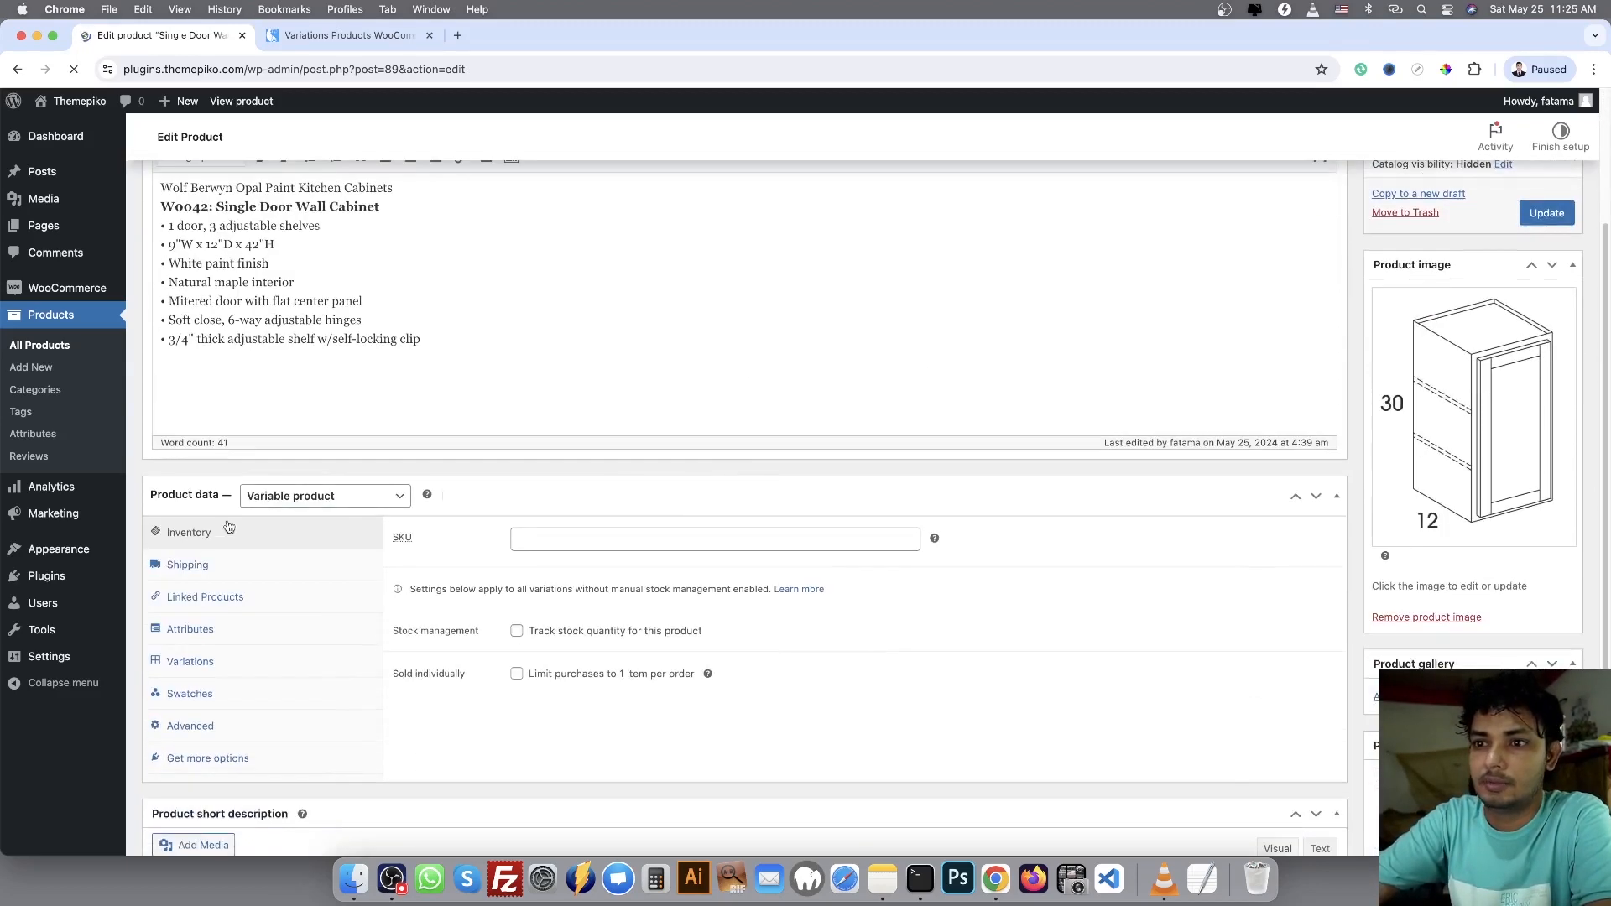
Expand the product's Width and Height attributes to review their values
{"action": "left_click", "coordinate": [217, 640]}
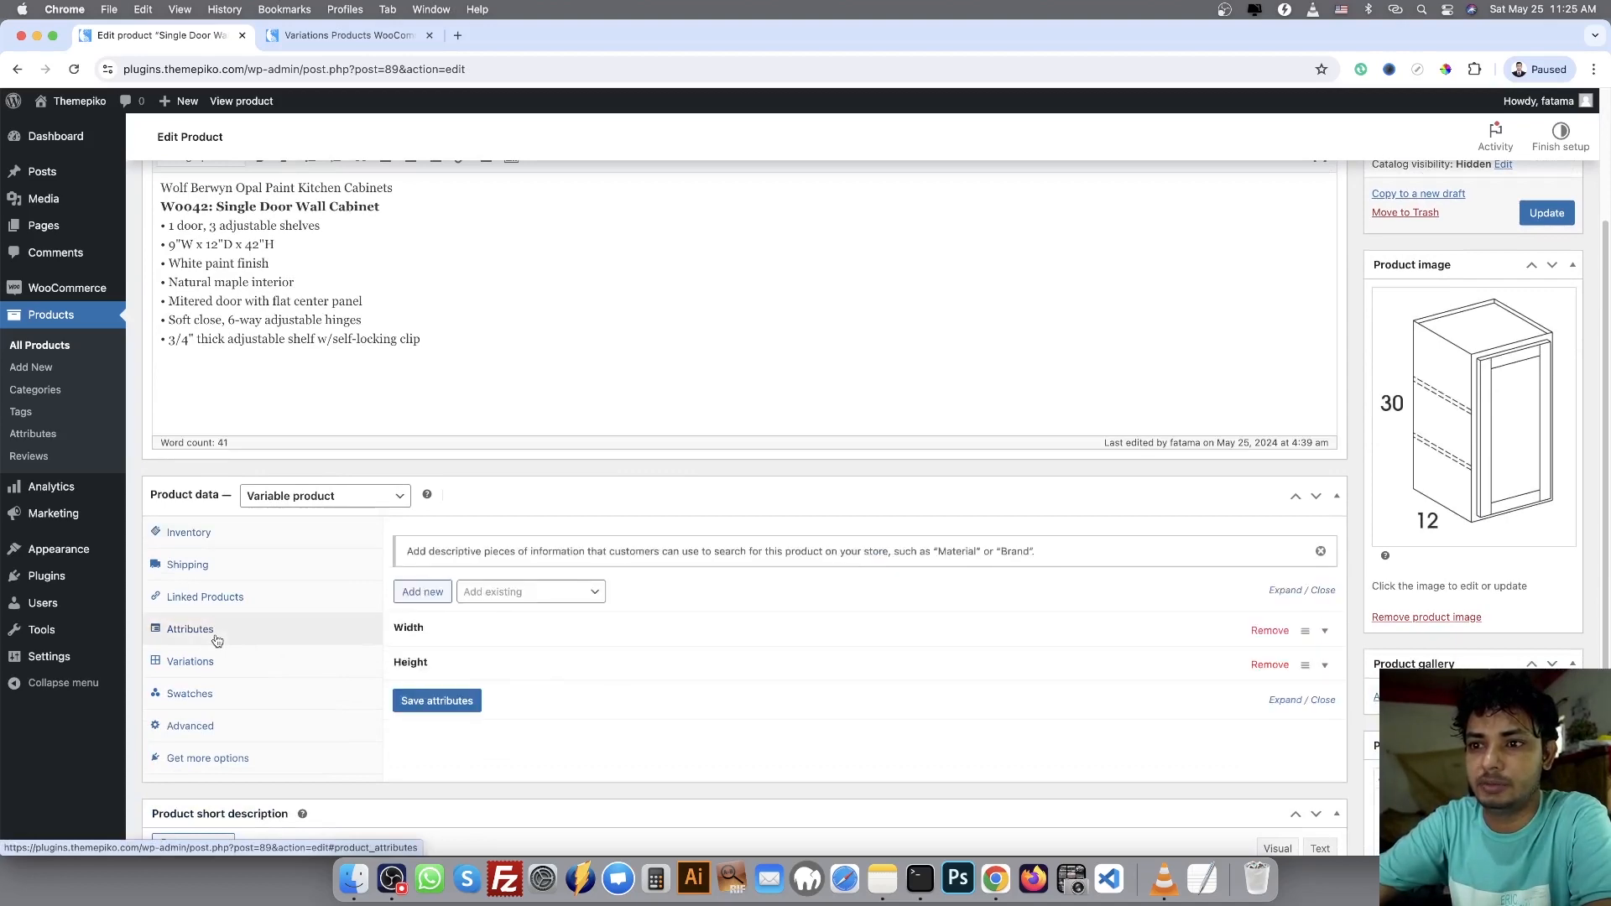
{"action": "left_click", "coordinate": [421, 632]}
{"action": "scroll", "coordinate": [453, 721], "scroll_direction": "down", "scroll_amount": 1}
{"action": "left_click", "coordinate": [468, 757]}
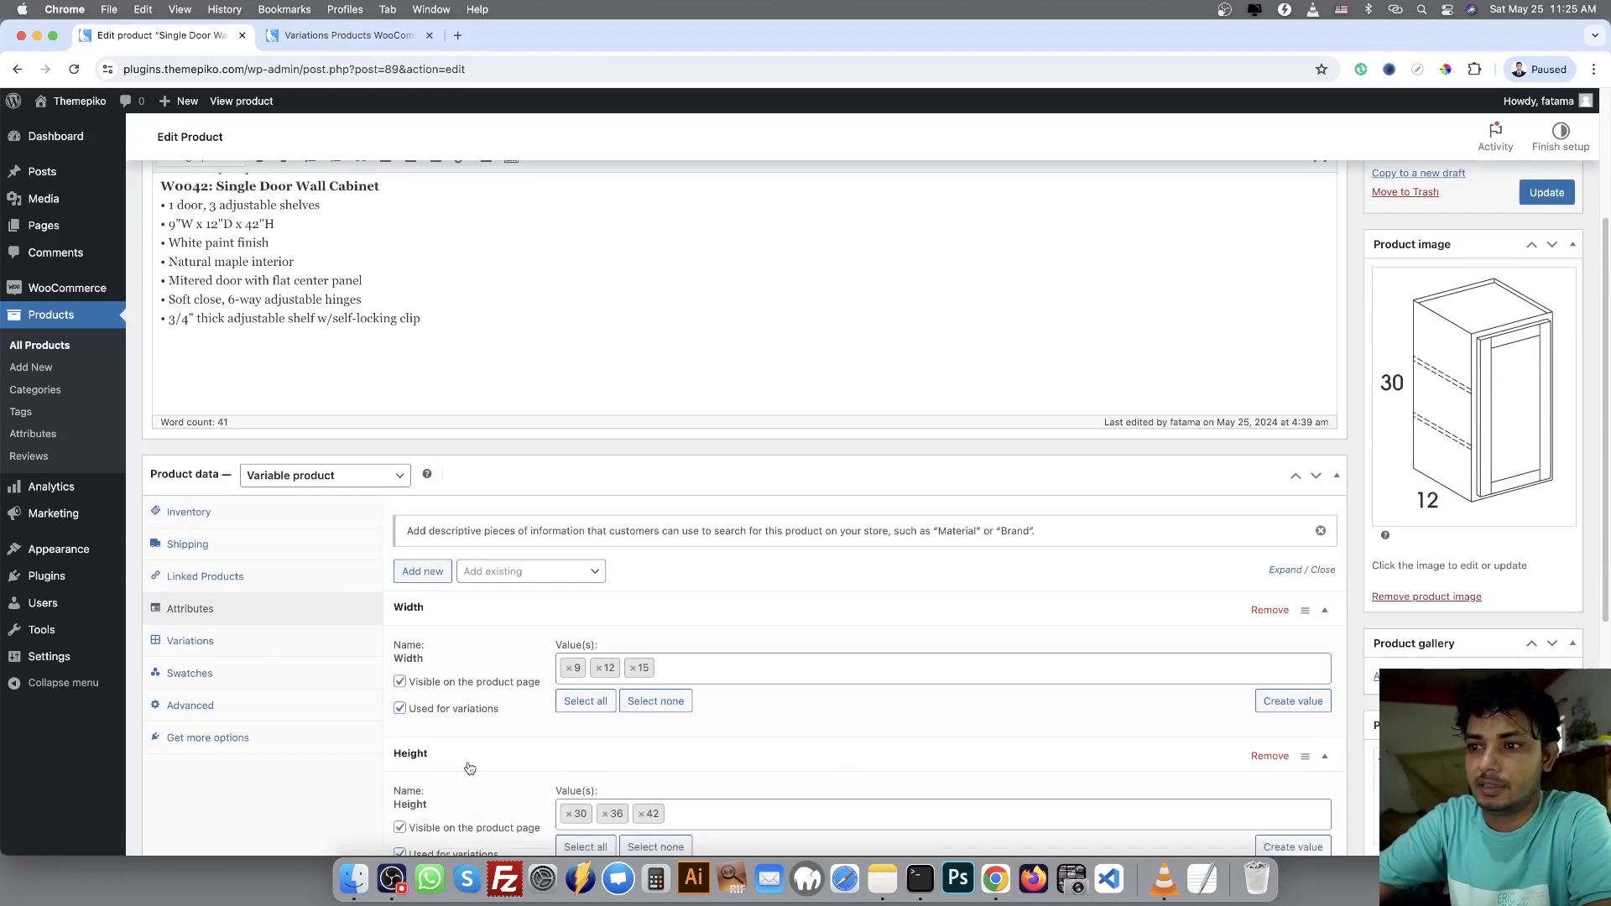
{"action": "scroll", "coordinate": [470, 759], "scroll_direction": "down", "scroll_amount": 1}
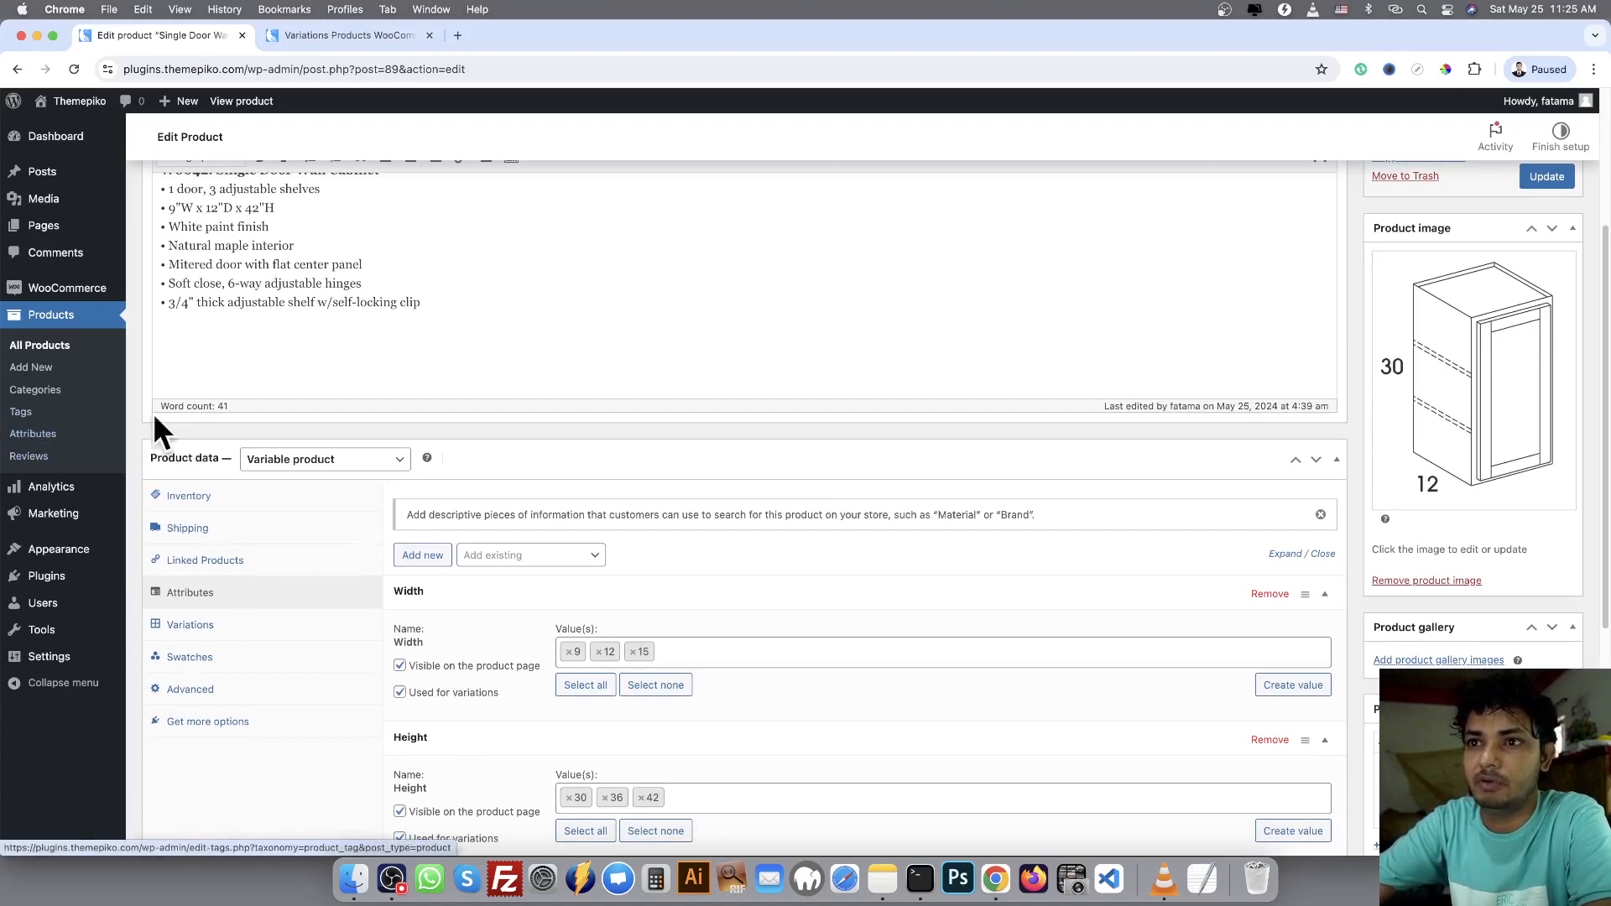
Examine the store's global product attributes and their terms in a separate browser tab, and close that tab
{"action": "right_click", "coordinate": [40, 434]}
{"action": "left_click", "coordinate": [59, 438]}
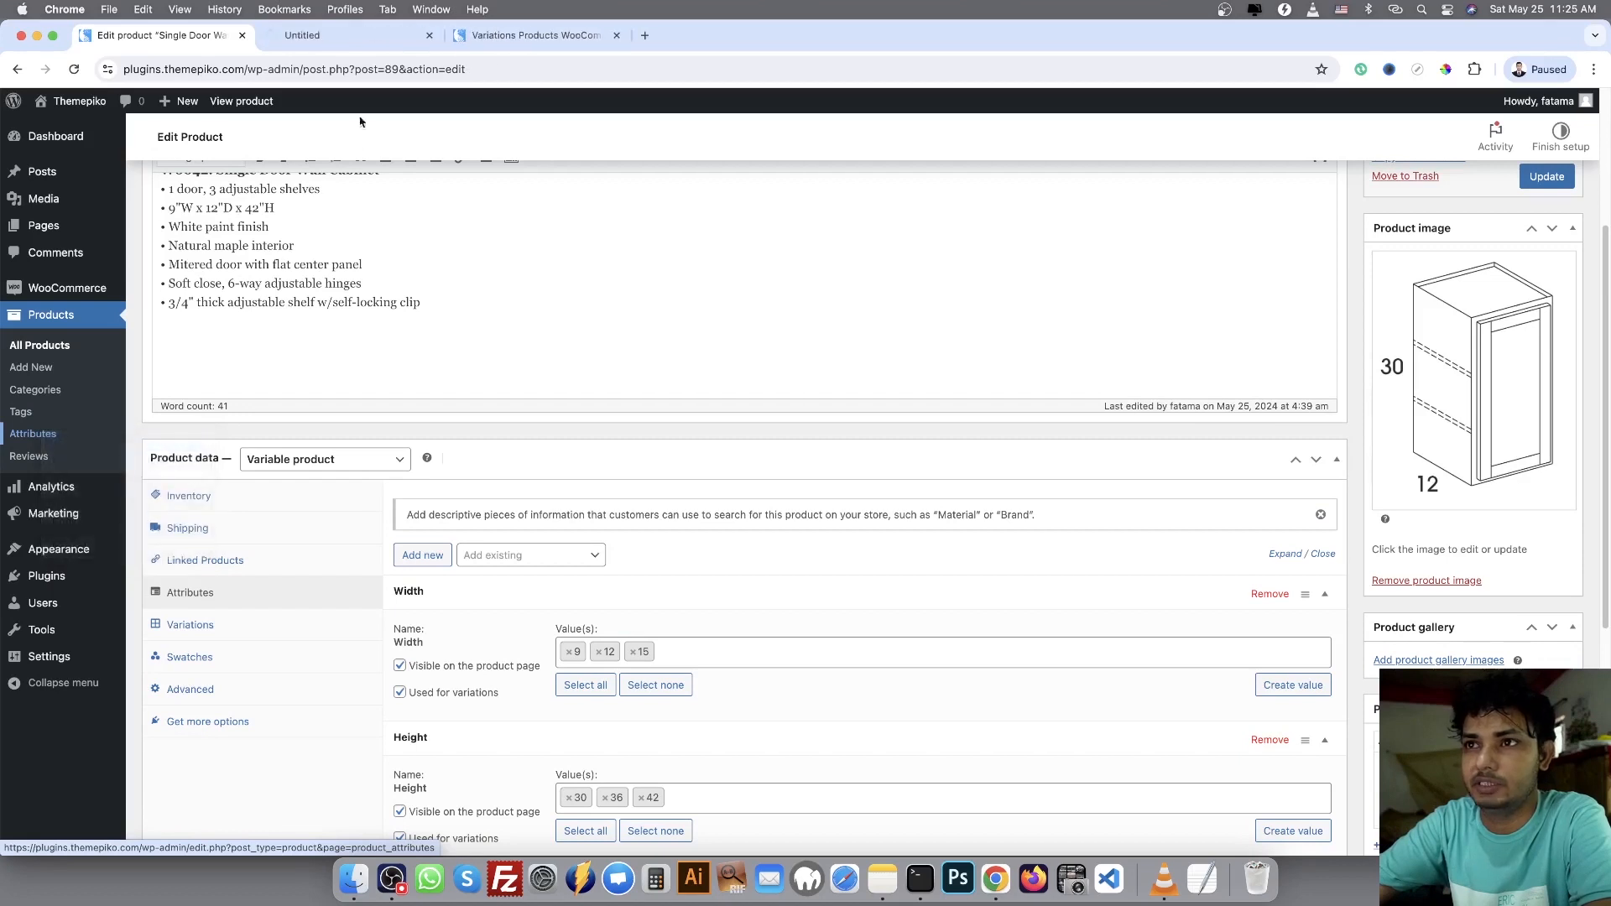
{"action": "left_click", "coordinate": [352, 34]}
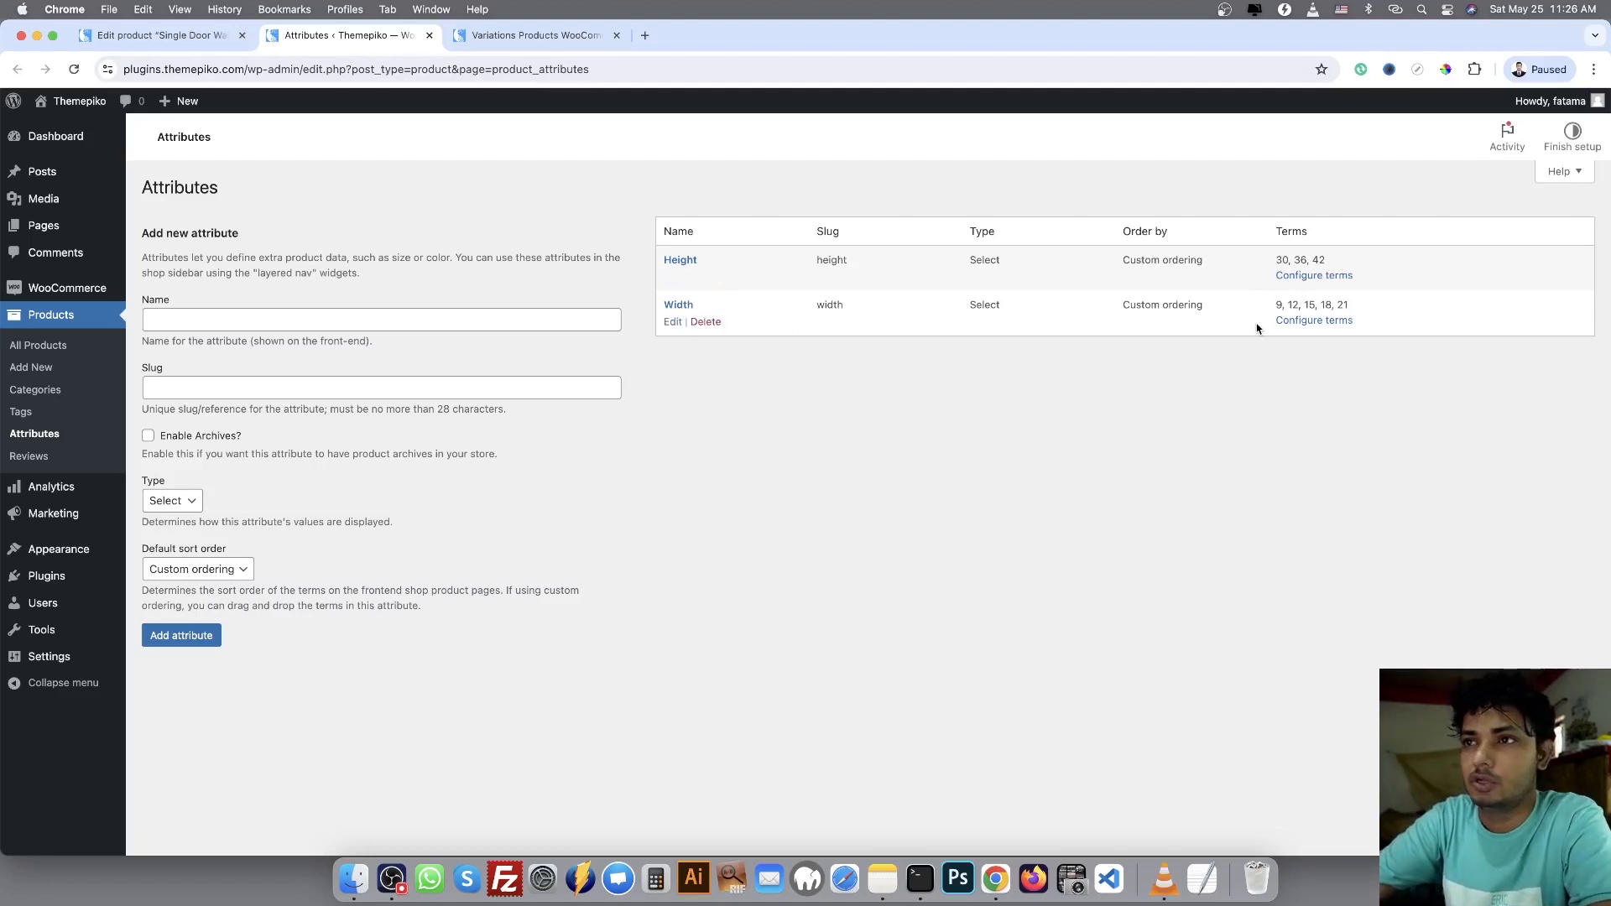
{"action": "left_click", "coordinate": [160, 34]}
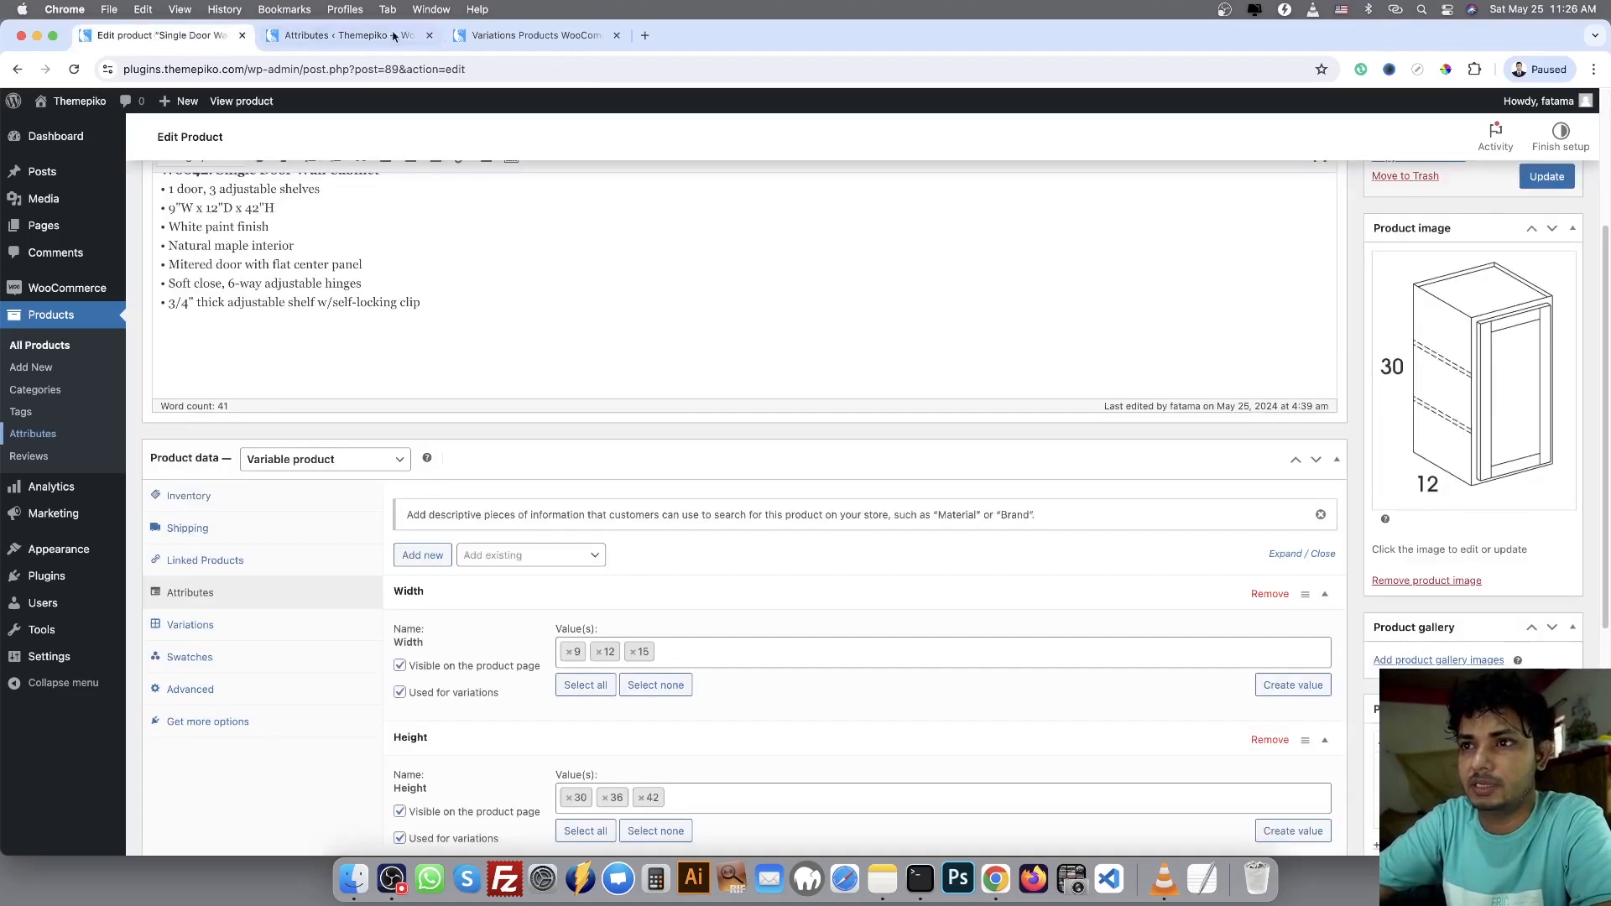
{"action": "left_click", "coordinate": [352, 34]}
{"action": "left_click", "coordinate": [430, 35]}
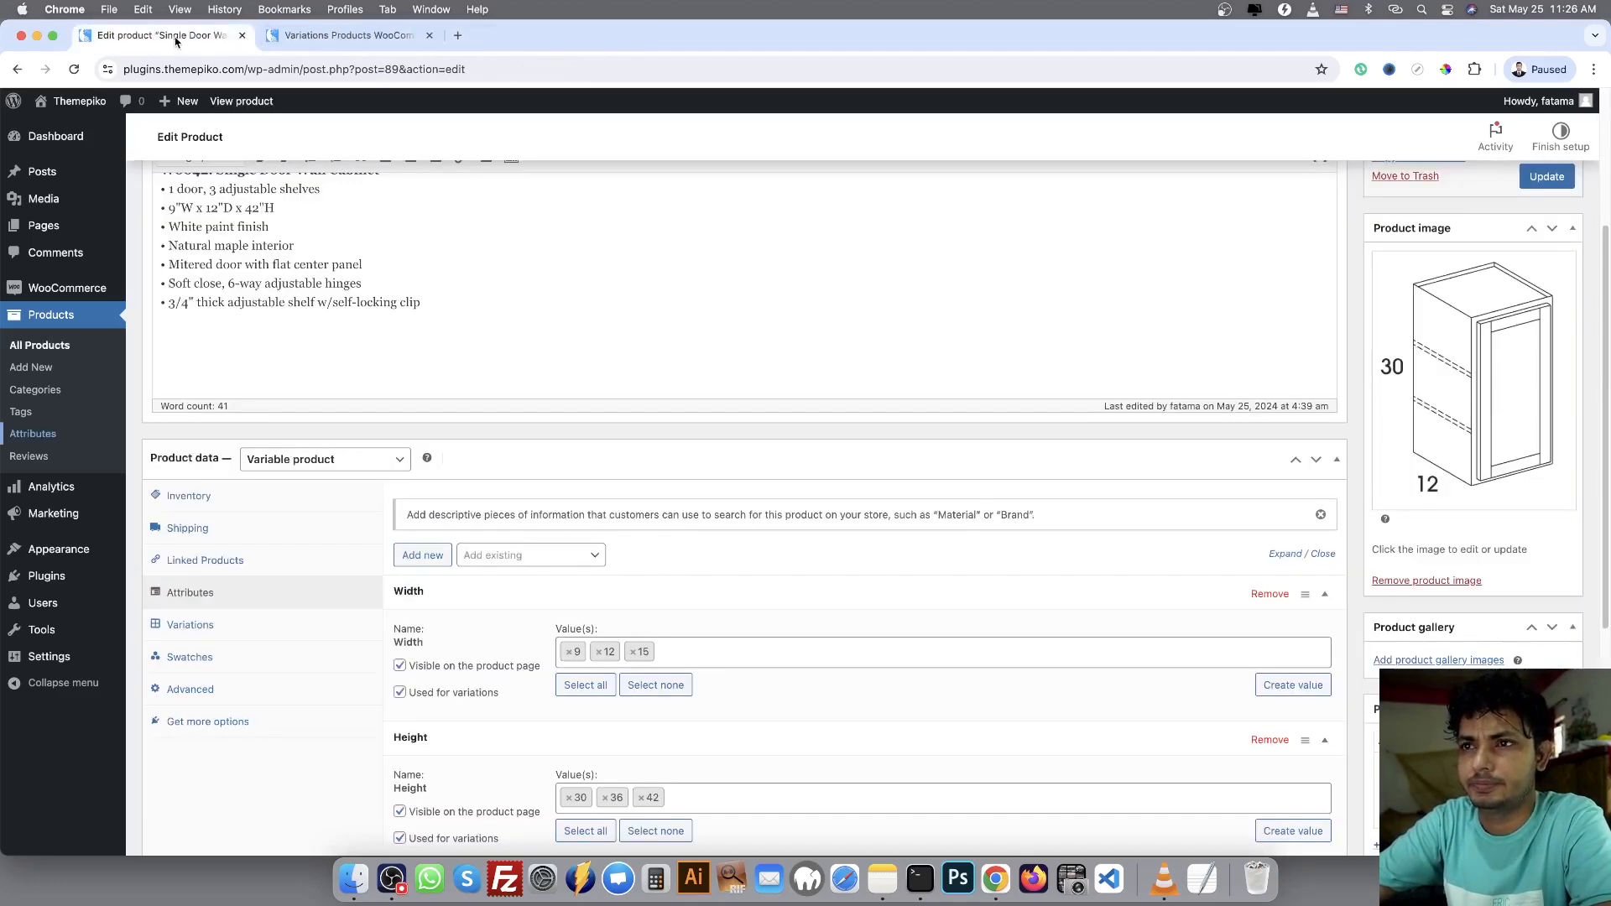
Show the product's variations and expand the width 9, height 30 variation to review its SKU, prices, depth and shelf
{"action": "left_click", "coordinate": [191, 625]}
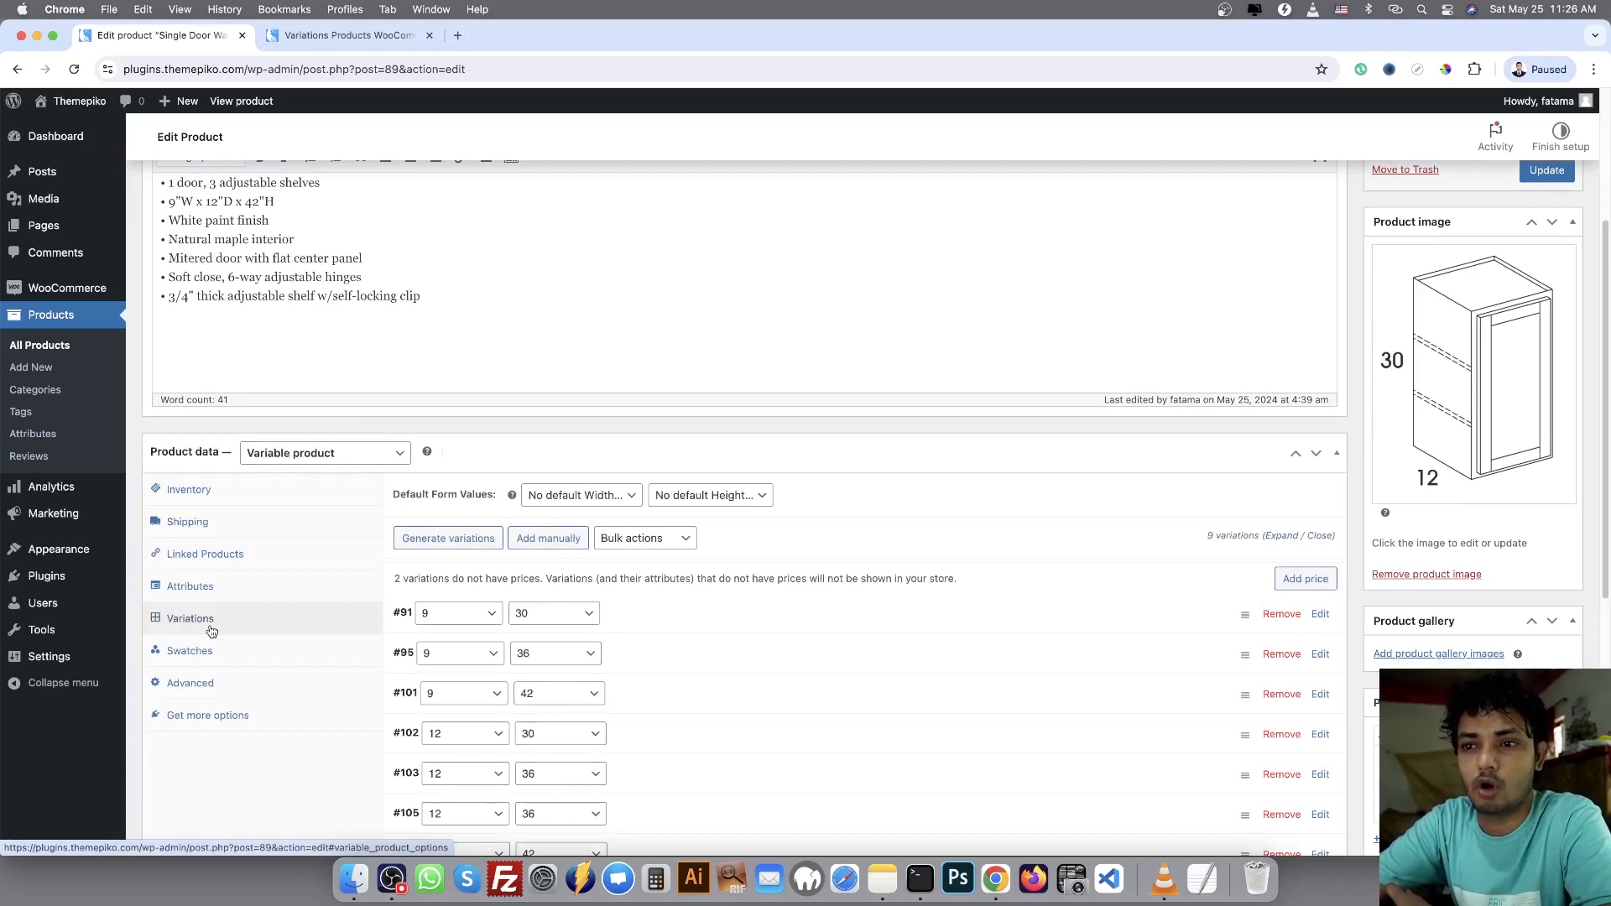
{"action": "scroll", "coordinate": [579, 633], "scroll_direction": "down", "scroll_amount": 5}
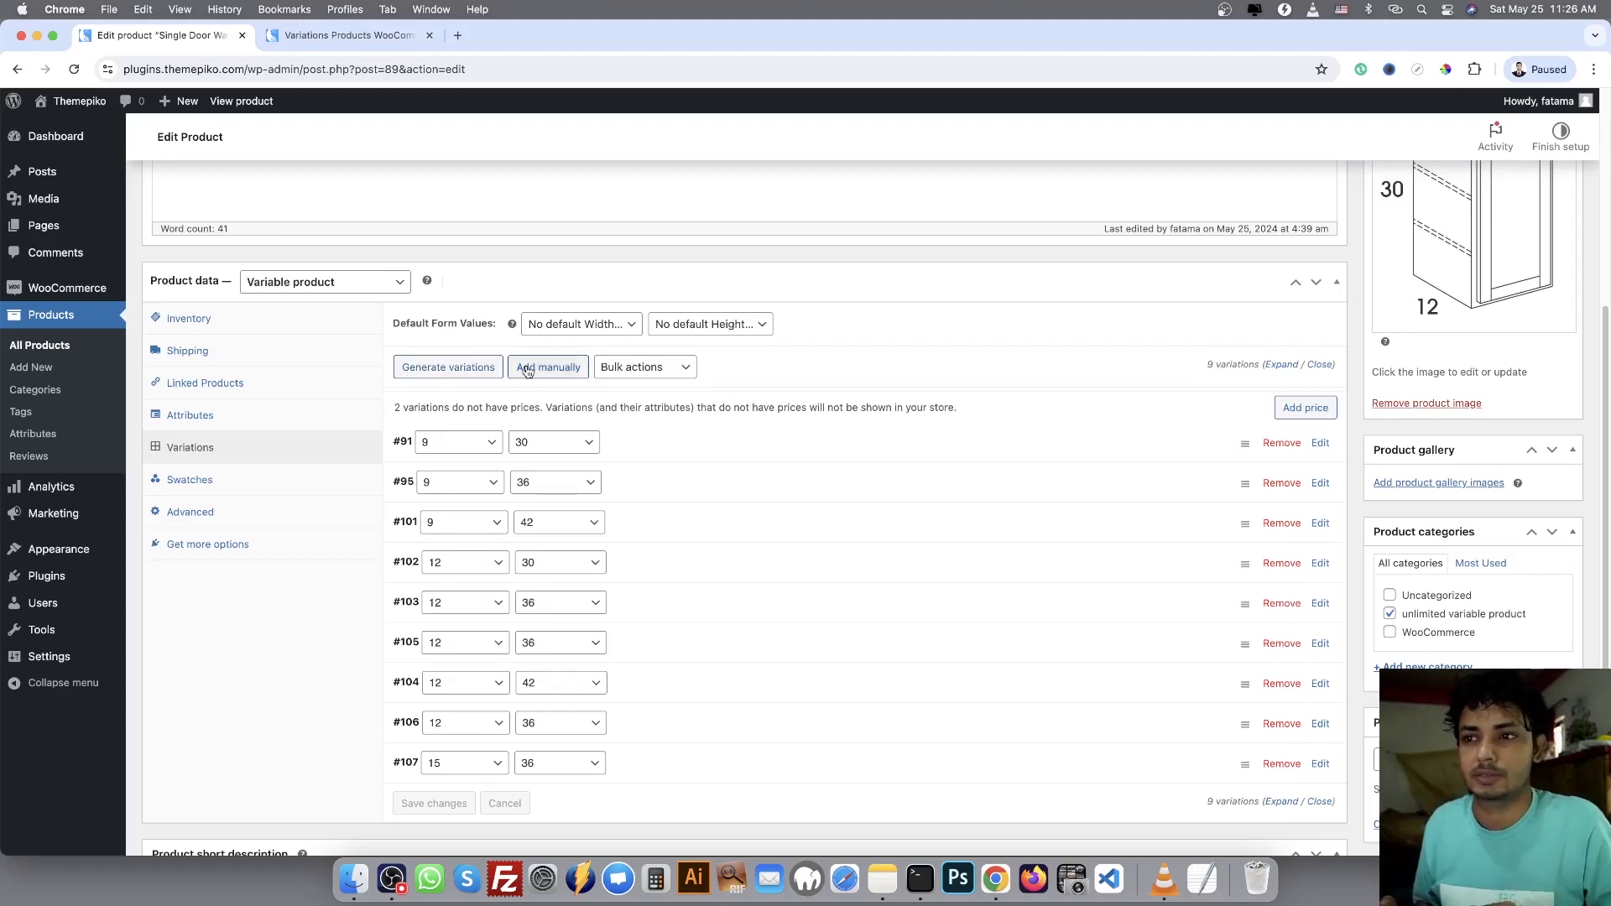
{"action": "left_click", "coordinate": [700, 454]}
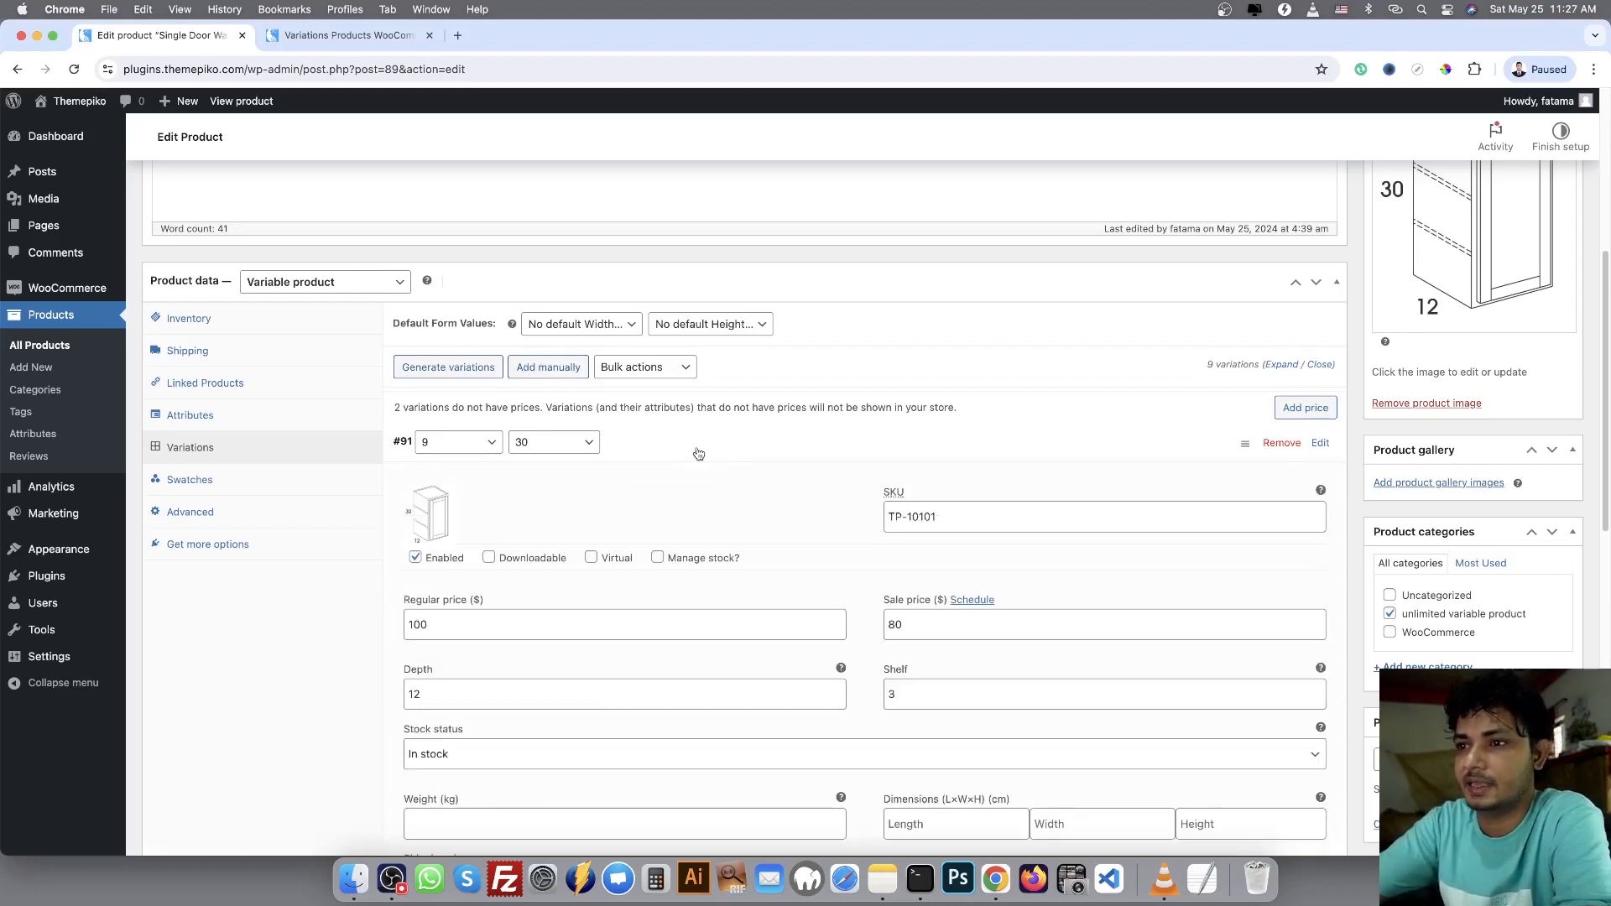
{"action": "scroll", "coordinate": [403, 640], "scroll_direction": "down", "scroll_amount": 1}
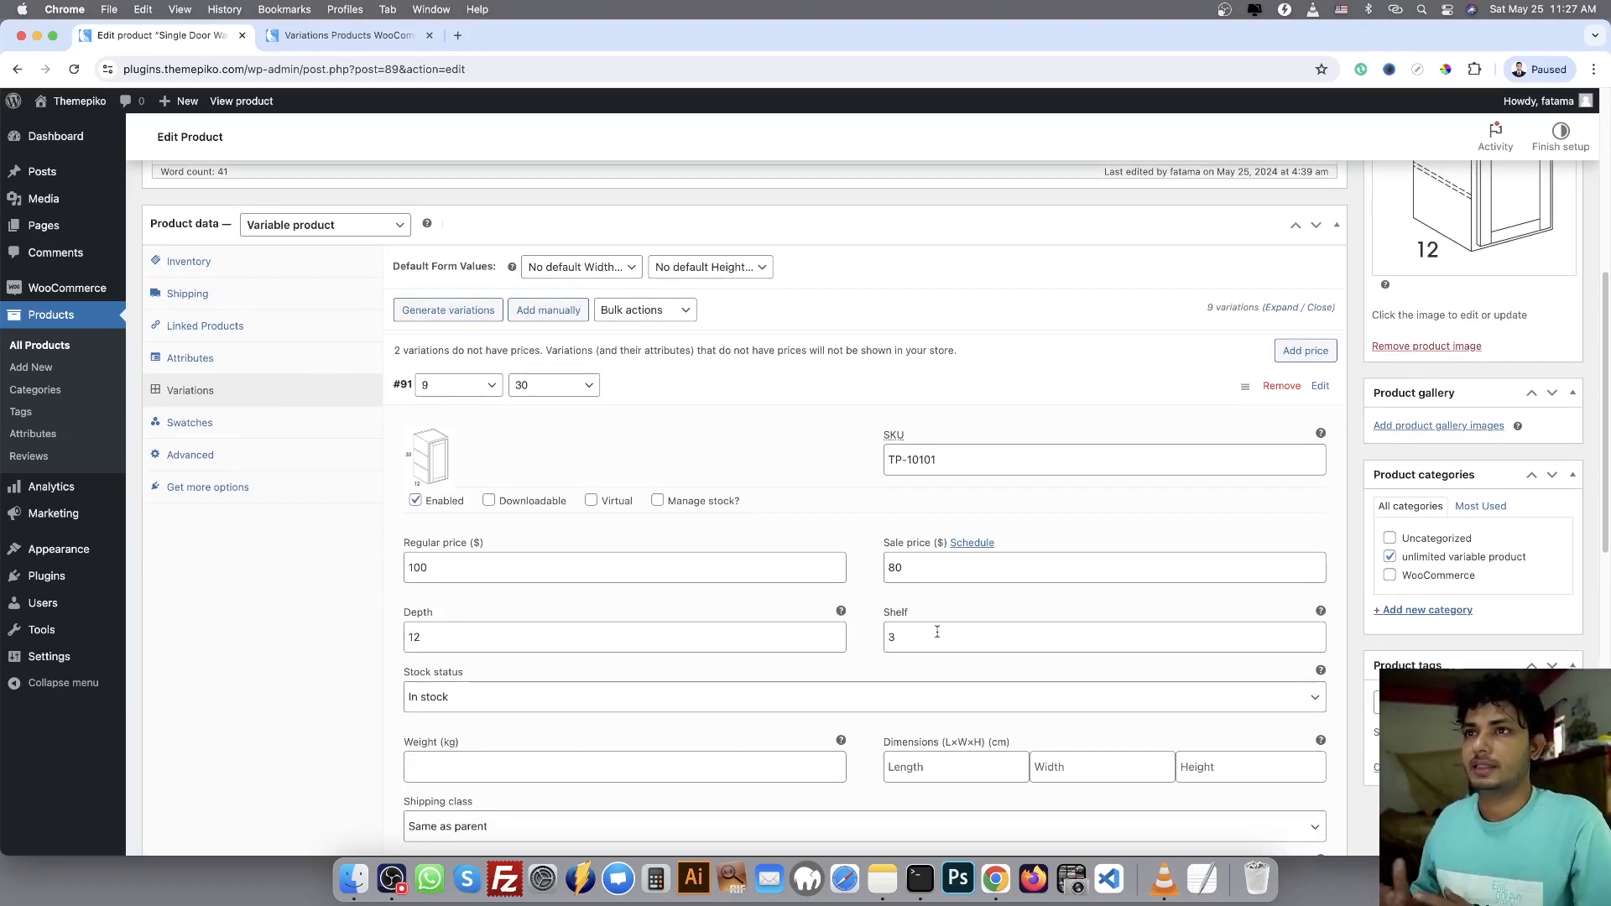
Compare the depth and shelf details on the storefront cabinet with the Depth and Shelf fields of the 9 x 30 variation
{"action": "left_click", "coordinate": [347, 41]}
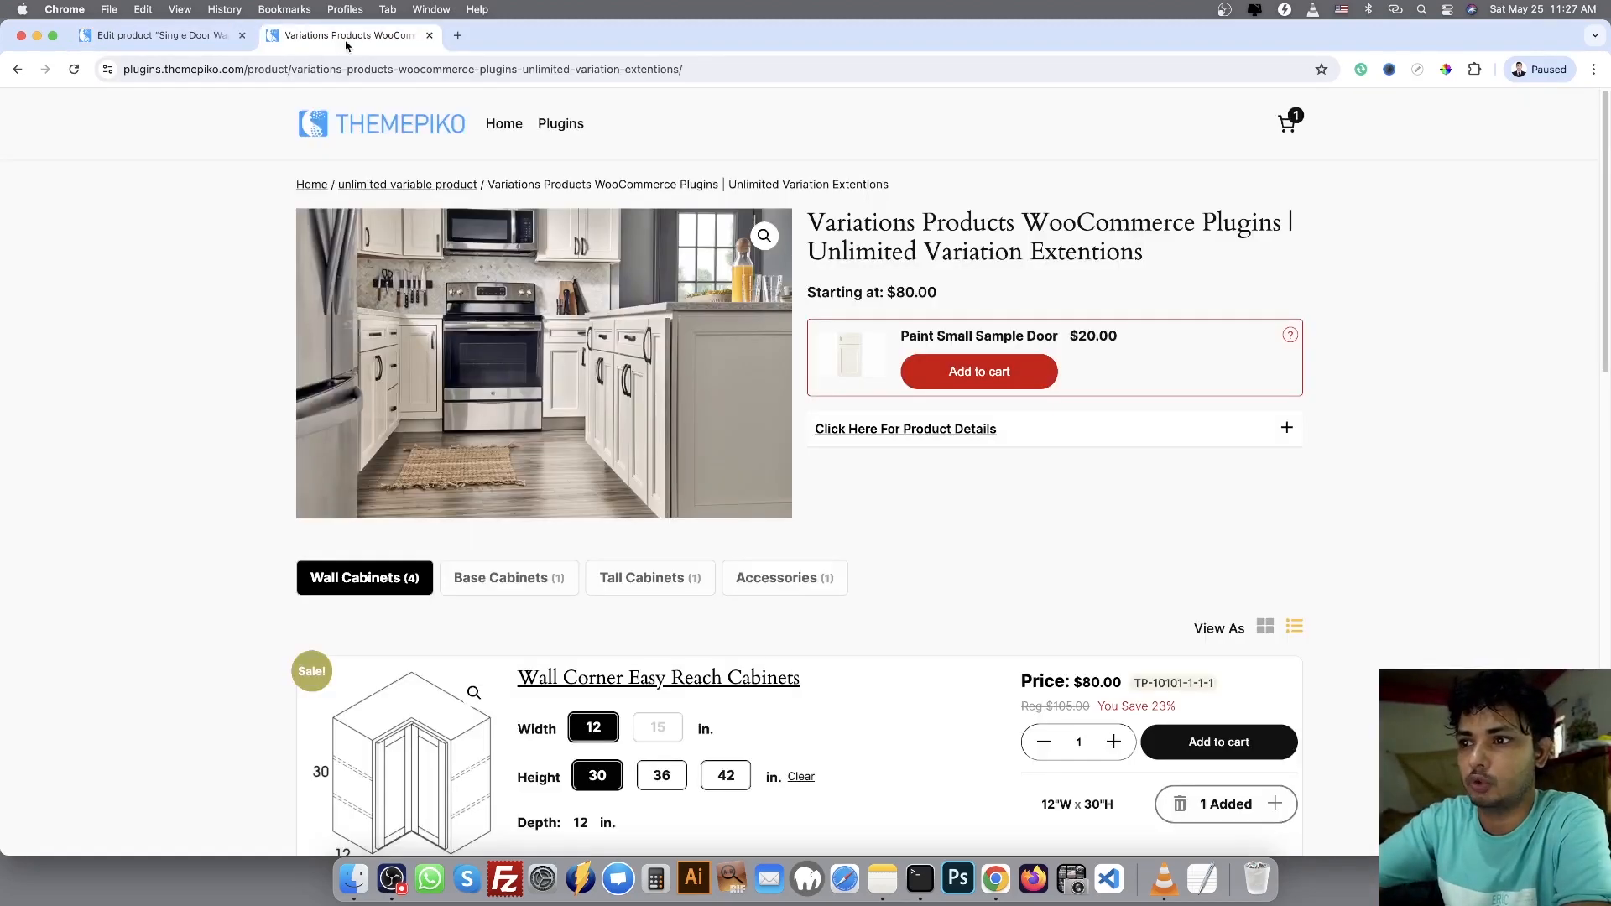
{"action": "scroll", "coordinate": [638, 321], "scroll_direction": "down", "scroll_amount": 3}
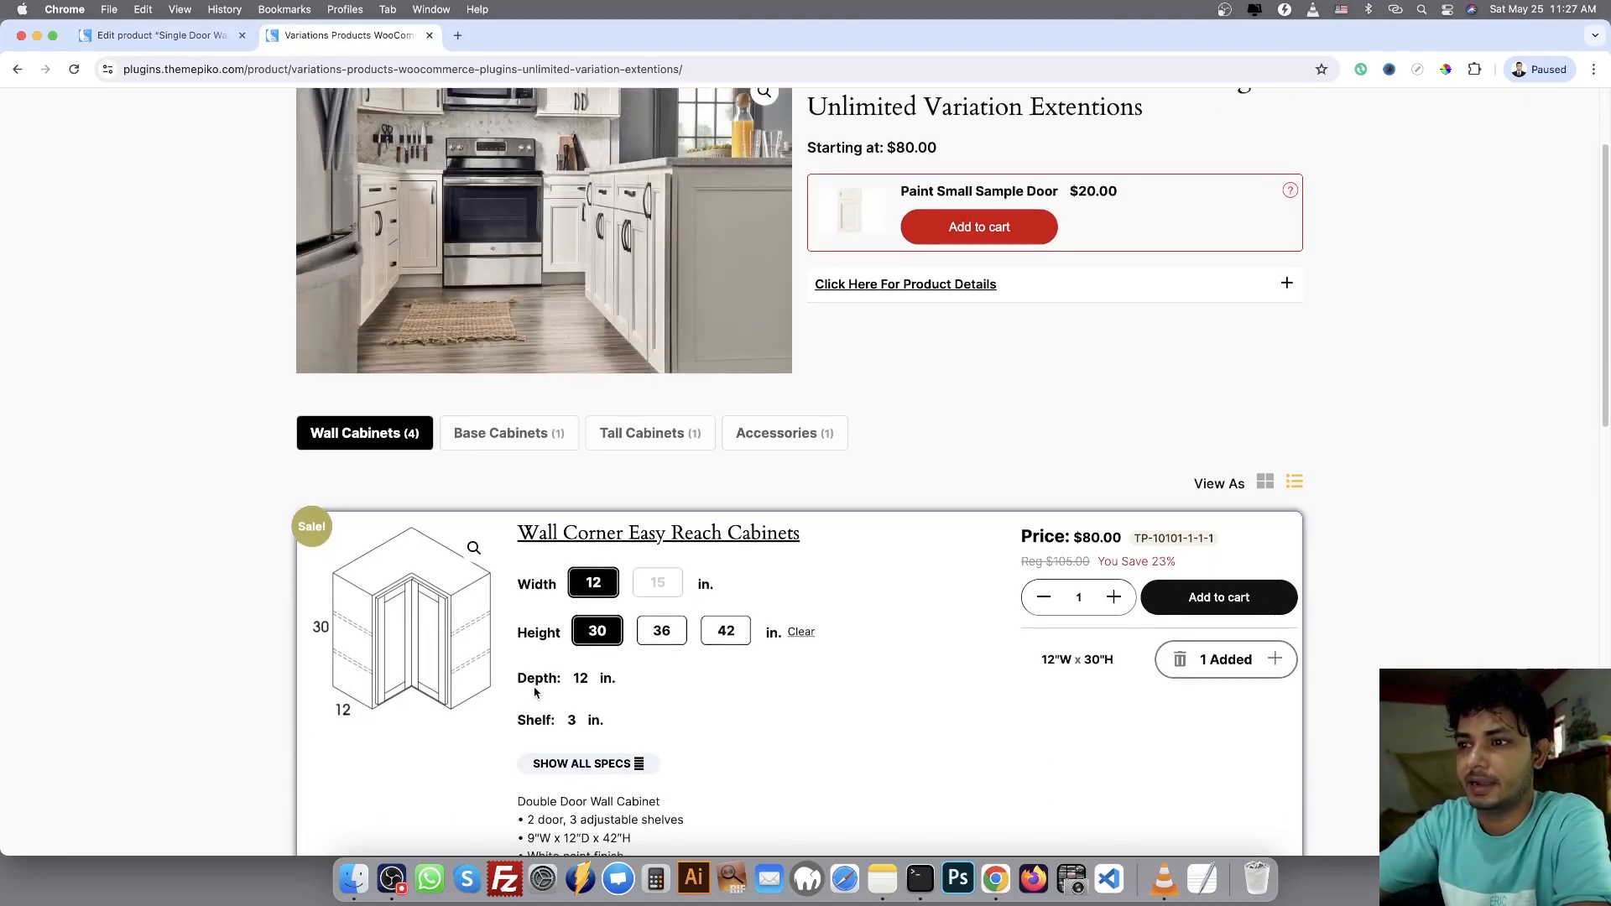
{"action": "key", "text": "ctrl+Tab"}
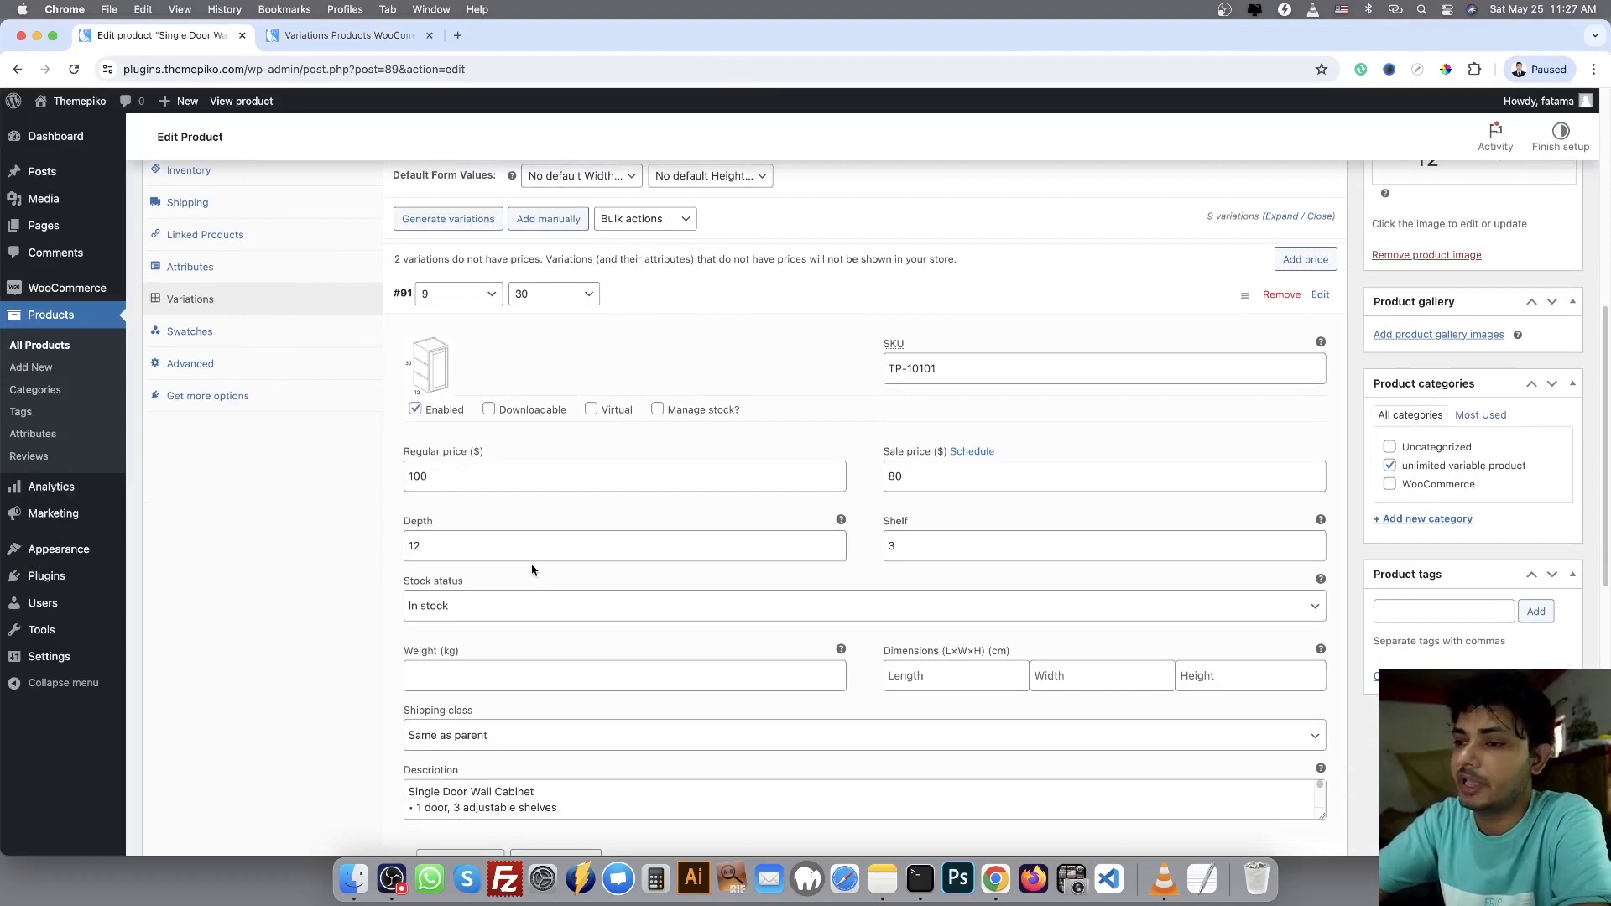
{"action": "scroll", "coordinate": [589, 619], "scroll_direction": "down", "scroll_amount": 1}
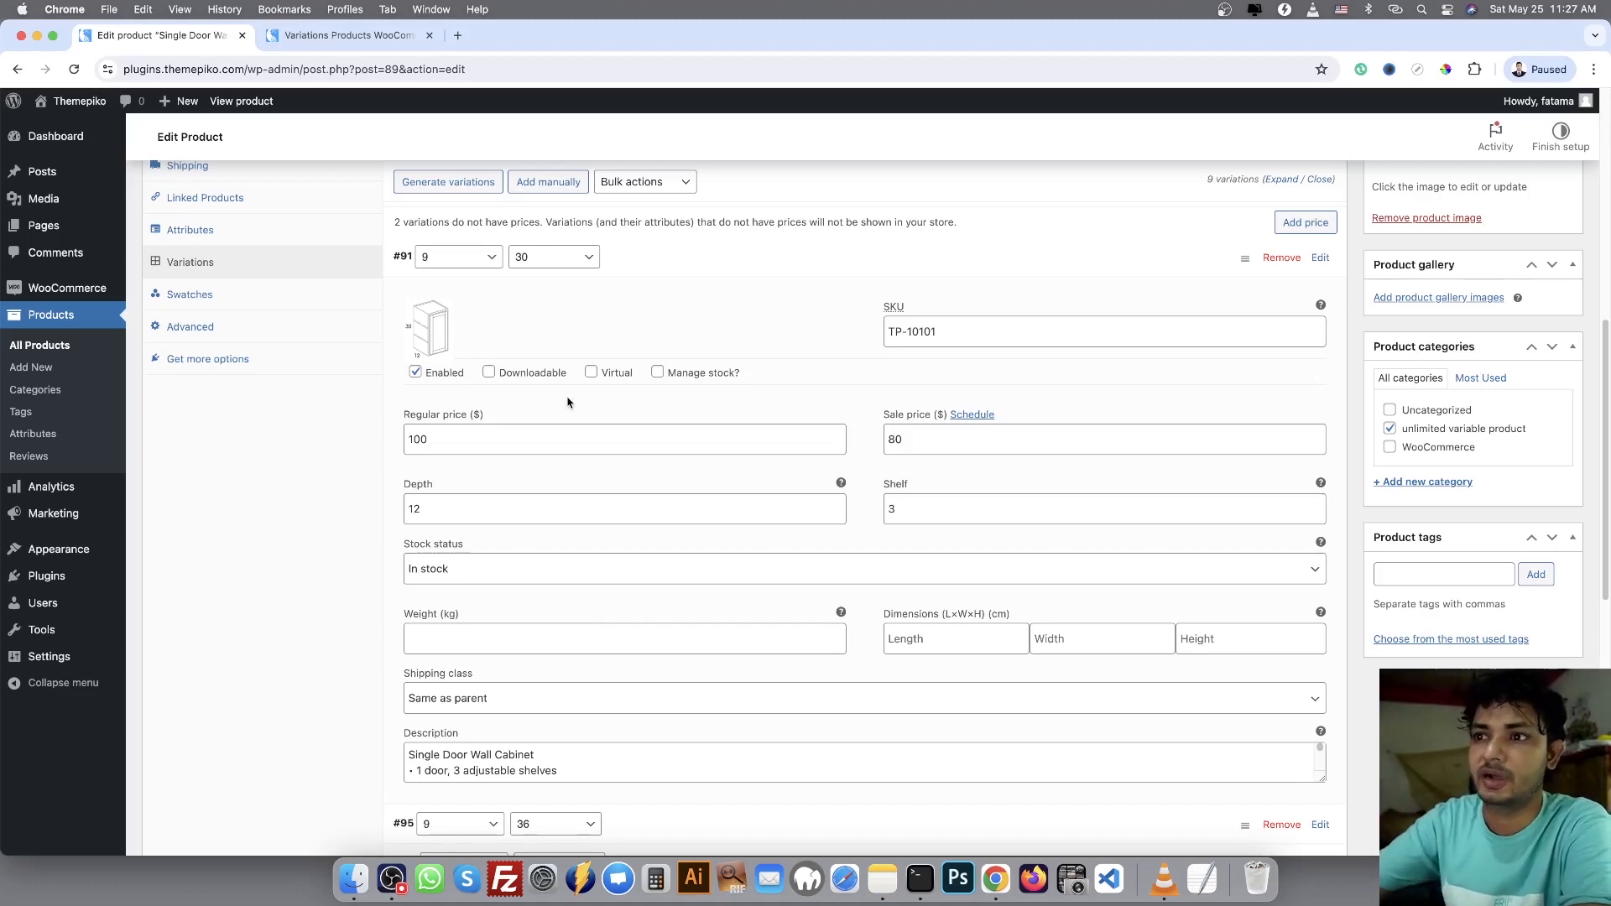
Open the product "Variations Products WooCommerce Plugins | Unlimited Variation Extentions" for editing from the WordPress product list
{"action": "scroll", "coordinate": [568, 406], "scroll_direction": "up", "scroll_amount": 6}
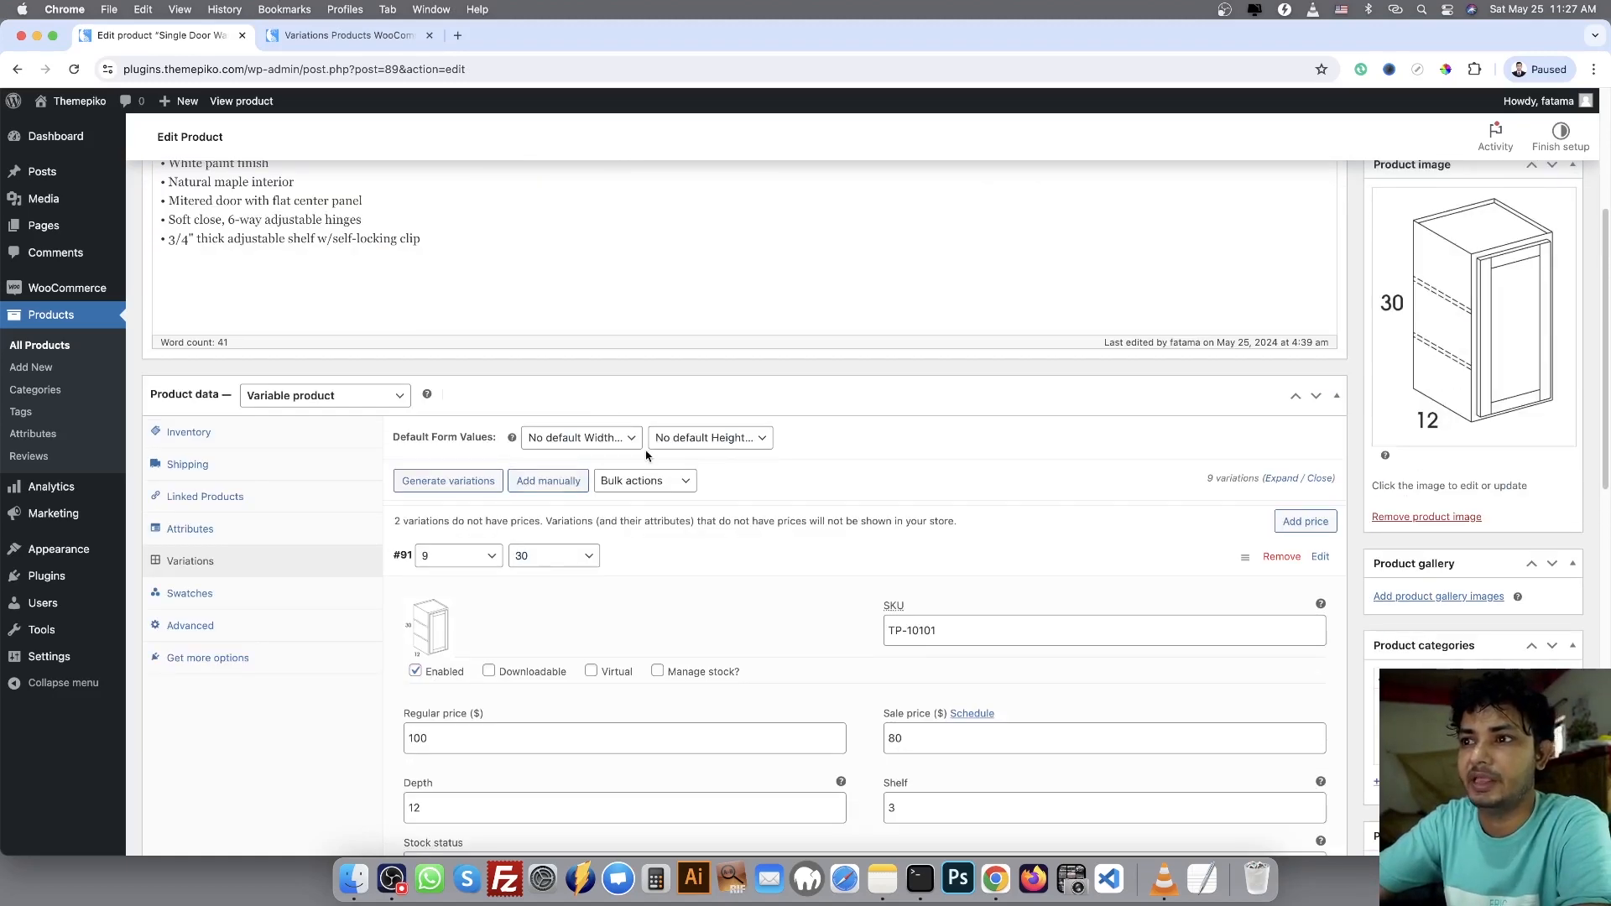
{"action": "scroll", "coordinate": [316, 100], "scroll_direction": "up", "scroll_amount": 3}
{"action": "left_click", "coordinate": [339, 35]}
{"action": "scroll", "coordinate": [1025, 504], "scroll_direction": "up", "scroll_amount": 3}
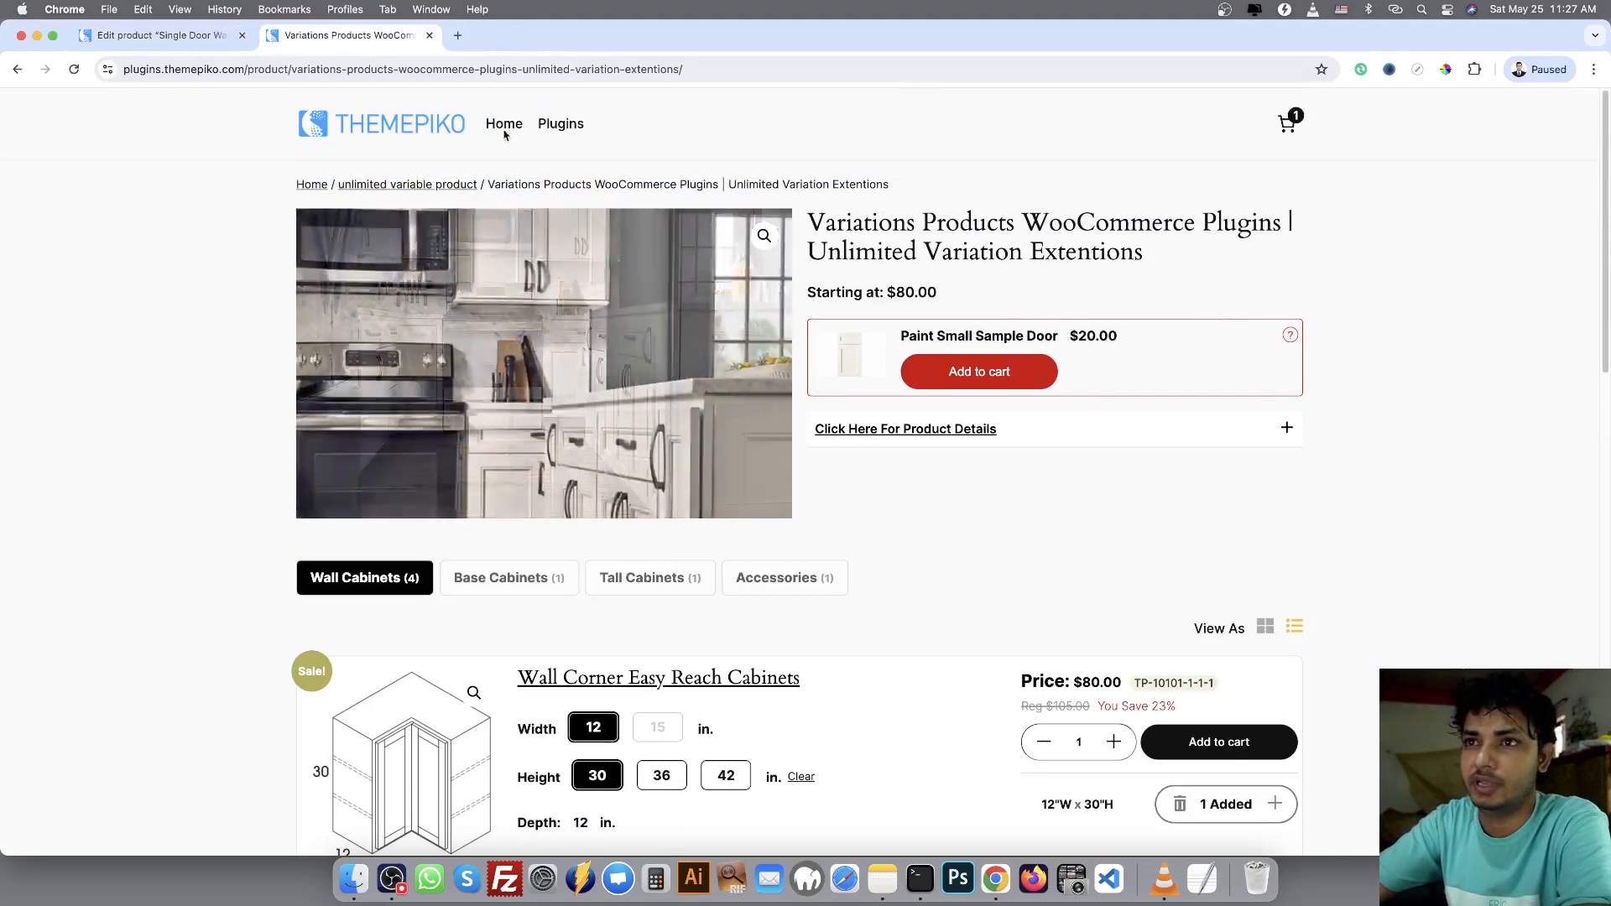
{"action": "left_click", "coordinate": [180, 35]}
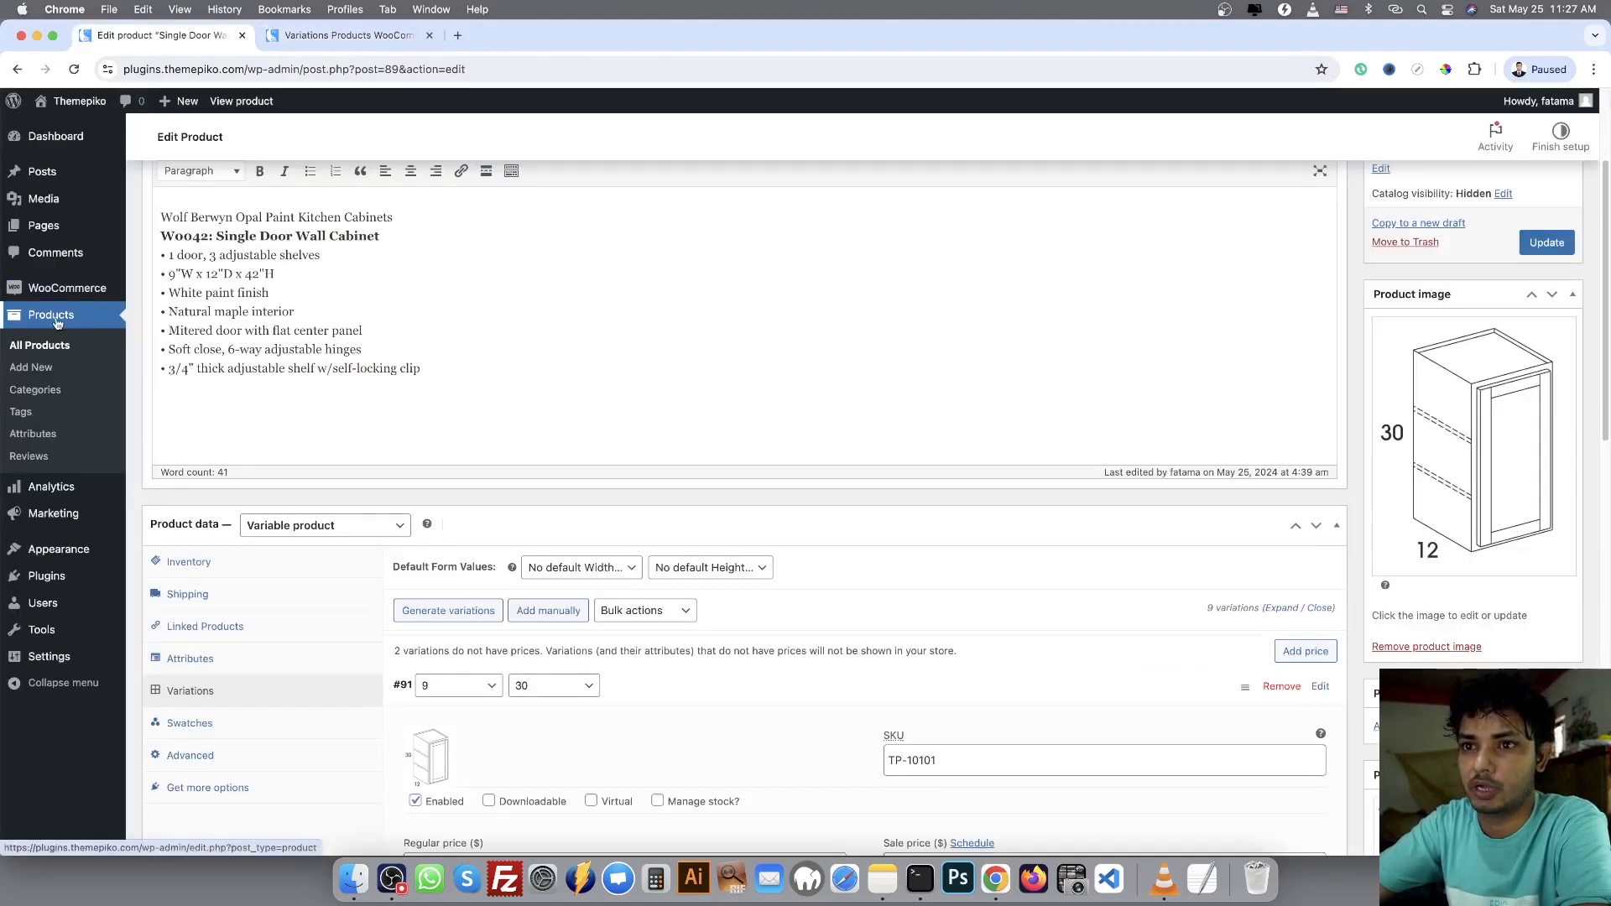
{"action": "left_click", "coordinate": [50, 347]}
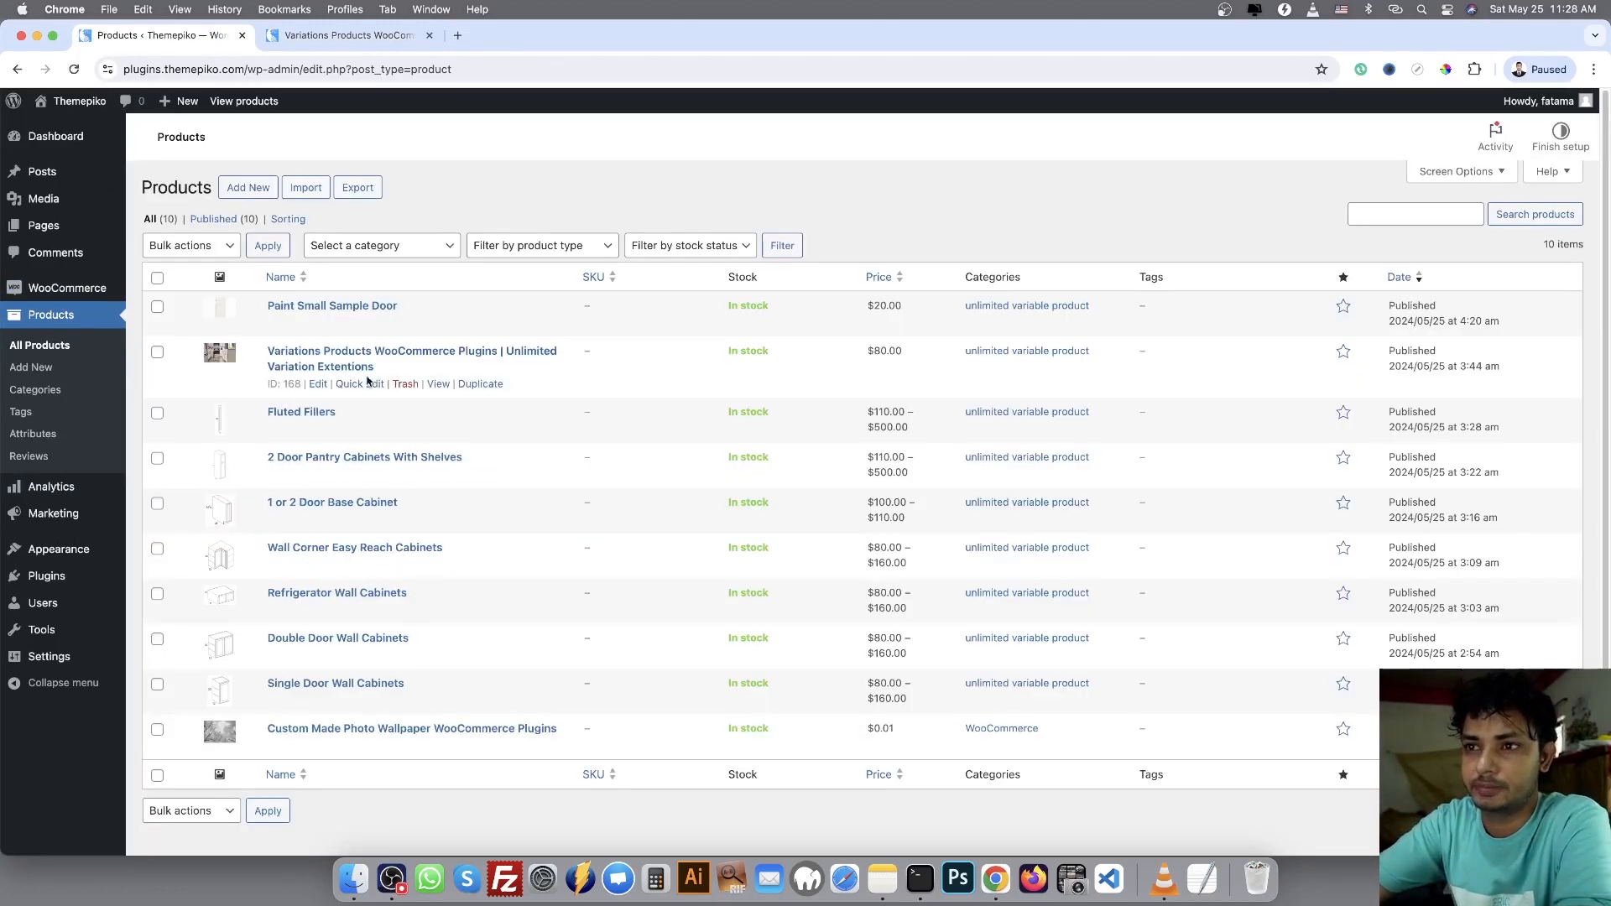
{"action": "left_click", "coordinate": [318, 386]}
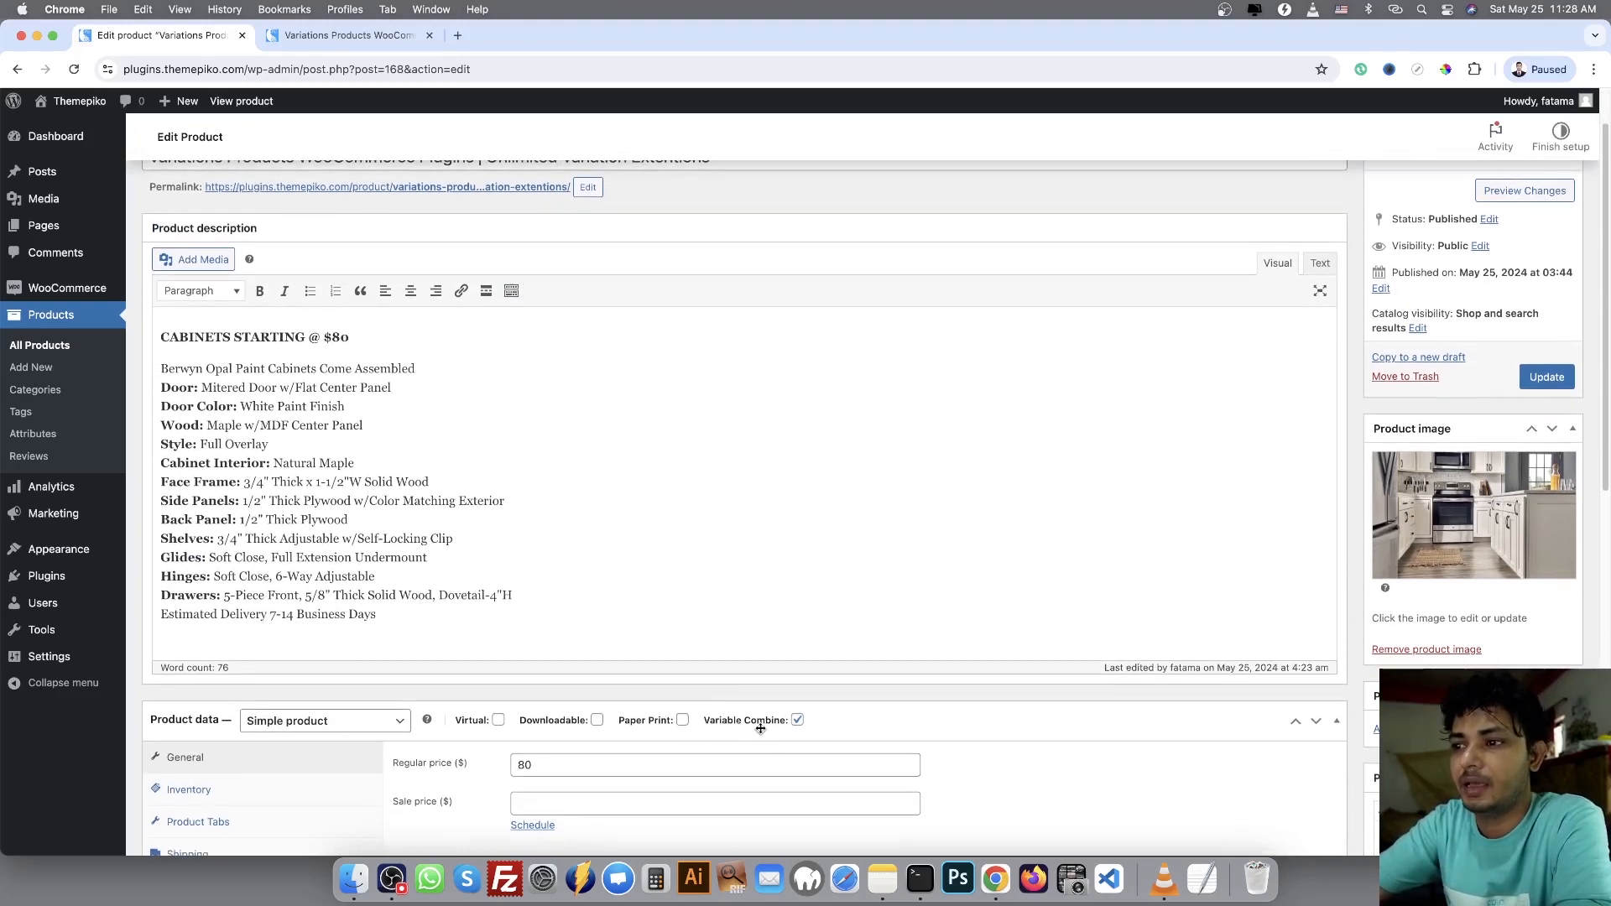
Turn the product's Variable Combine option off and on again to compare the available product data sections
{"action": "scroll", "coordinate": [769, 679], "scroll_direction": "down", "scroll_amount": 1}
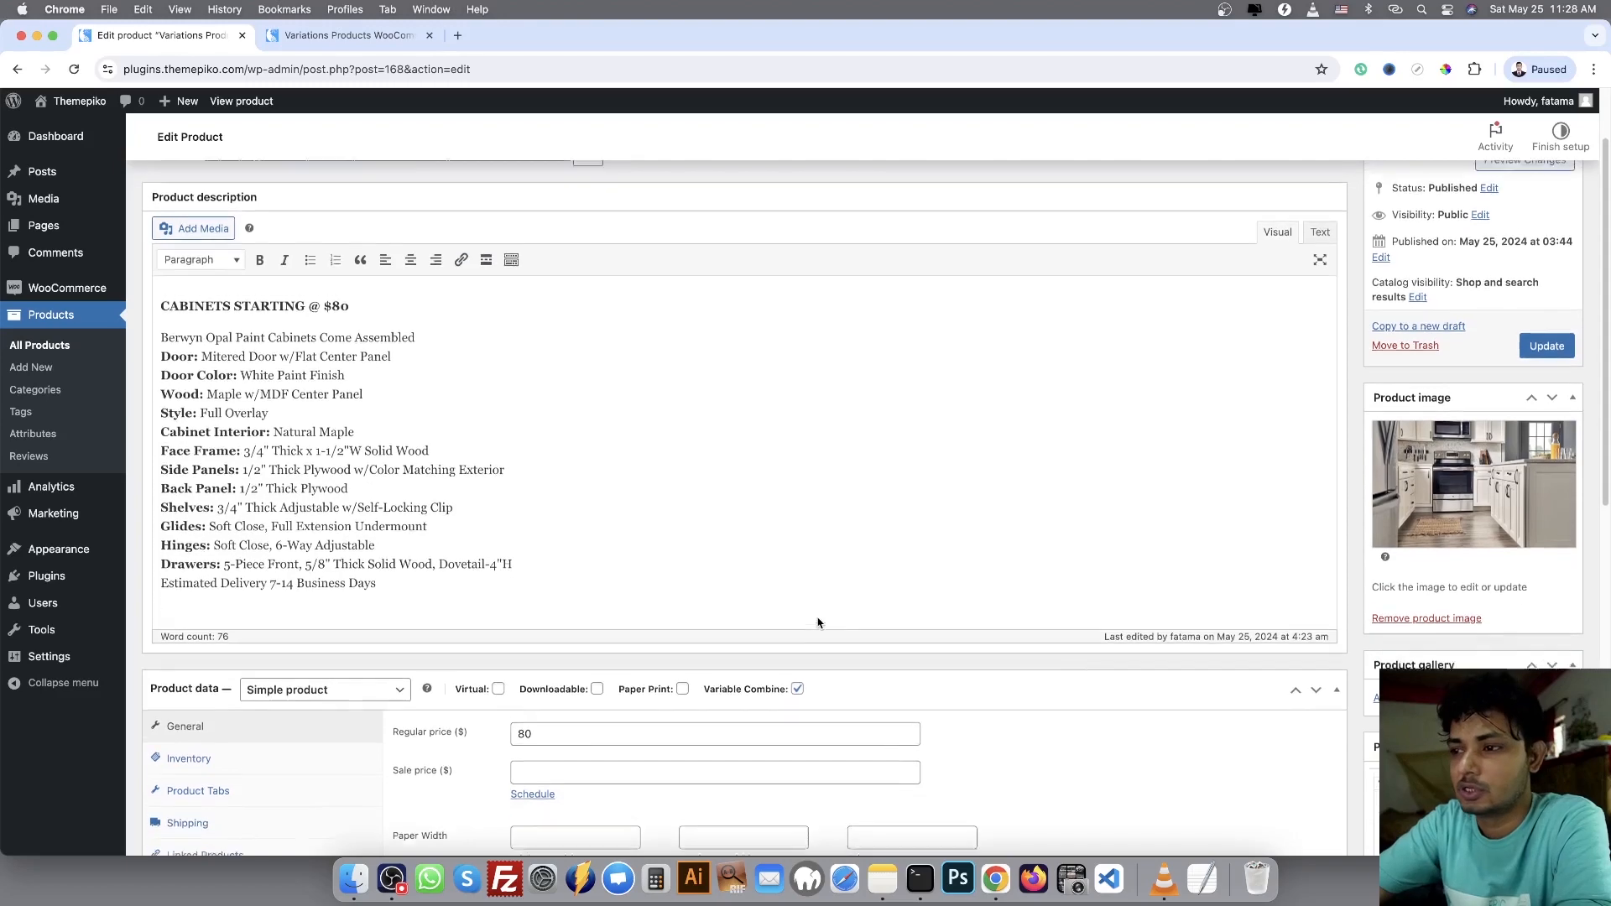
{"action": "left_click", "coordinate": [797, 682]}
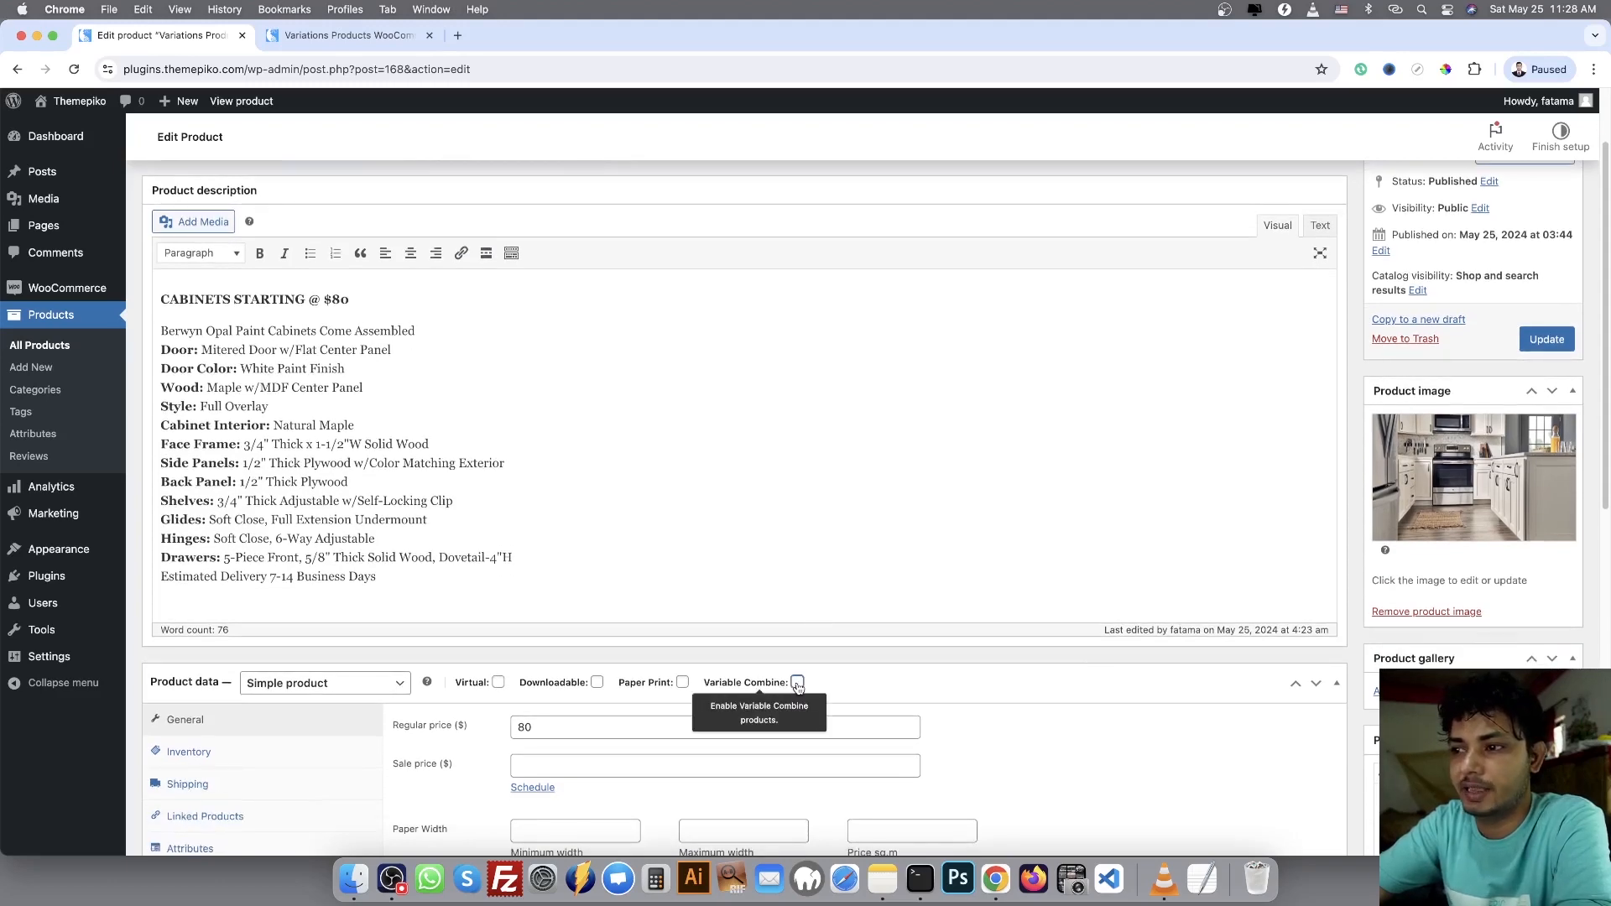
{"action": "scroll", "coordinate": [797, 685], "scroll_direction": "down", "scroll_amount": 3}
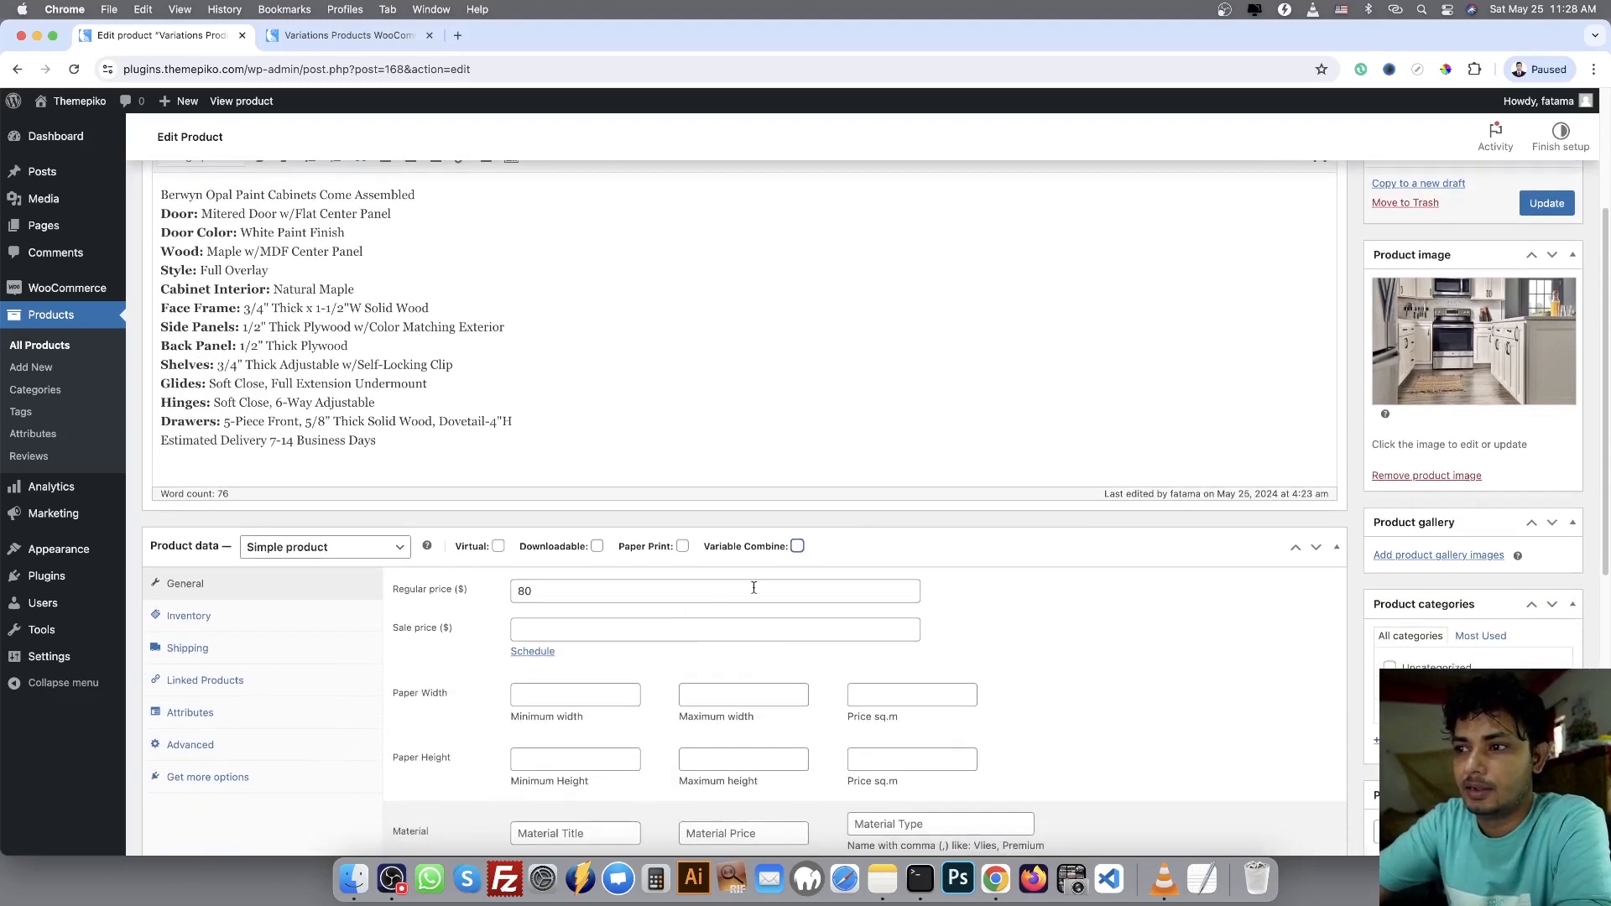
{"action": "left_click", "coordinate": [797, 547]}
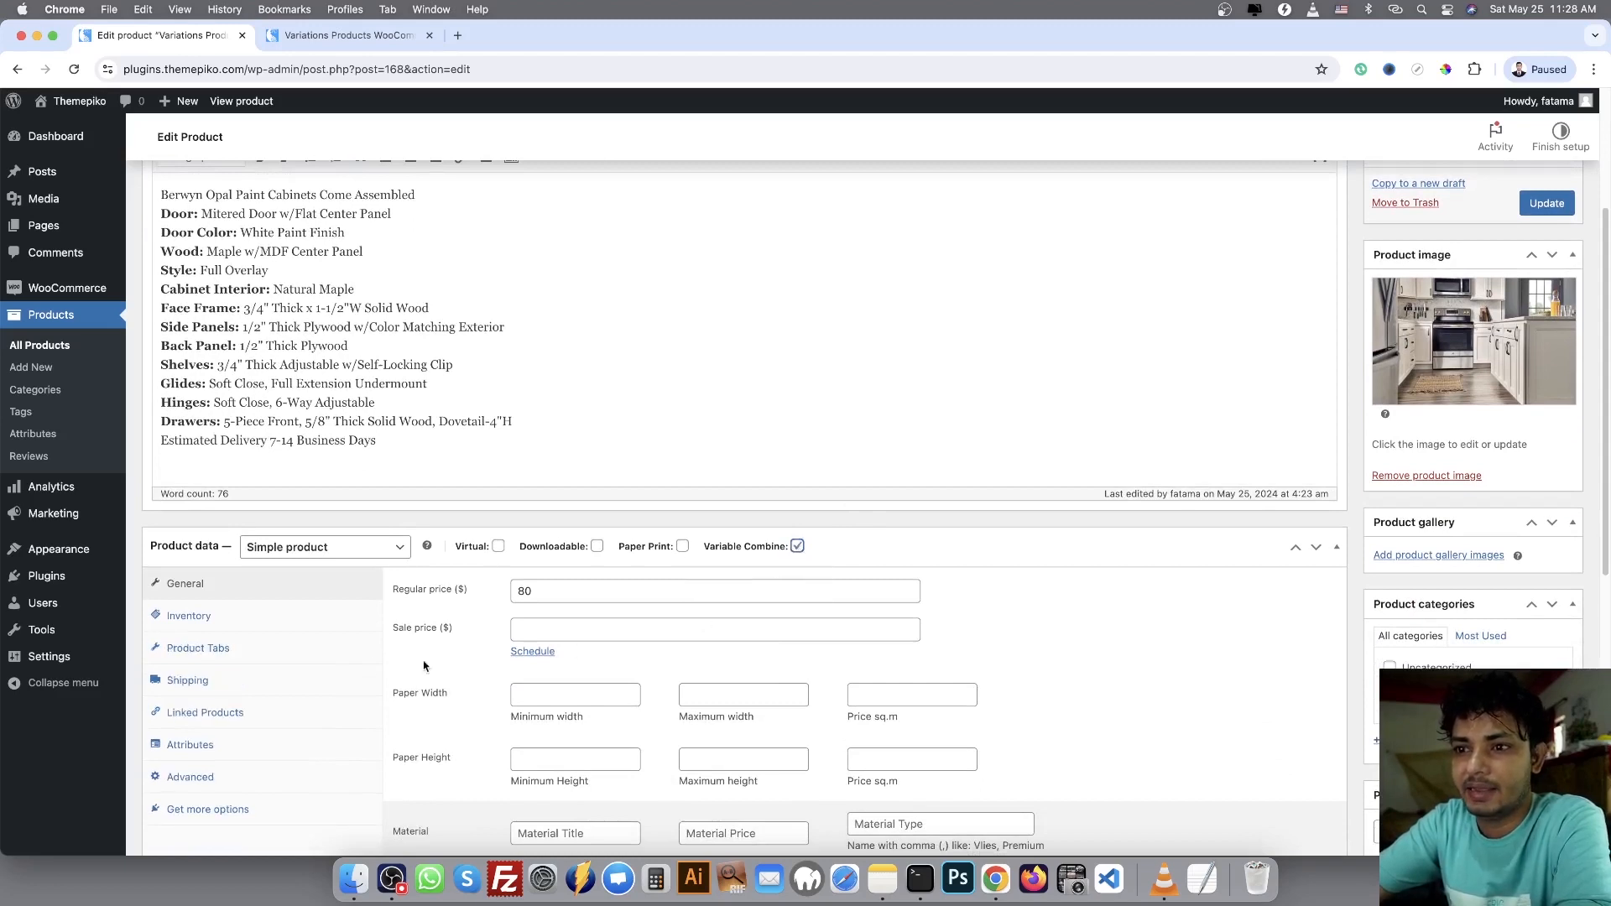
Show the product tabs settings, expand Wall Cabinets, and compare its title and assigned products with the storefront tabs
{"action": "left_click", "coordinate": [213, 660]}
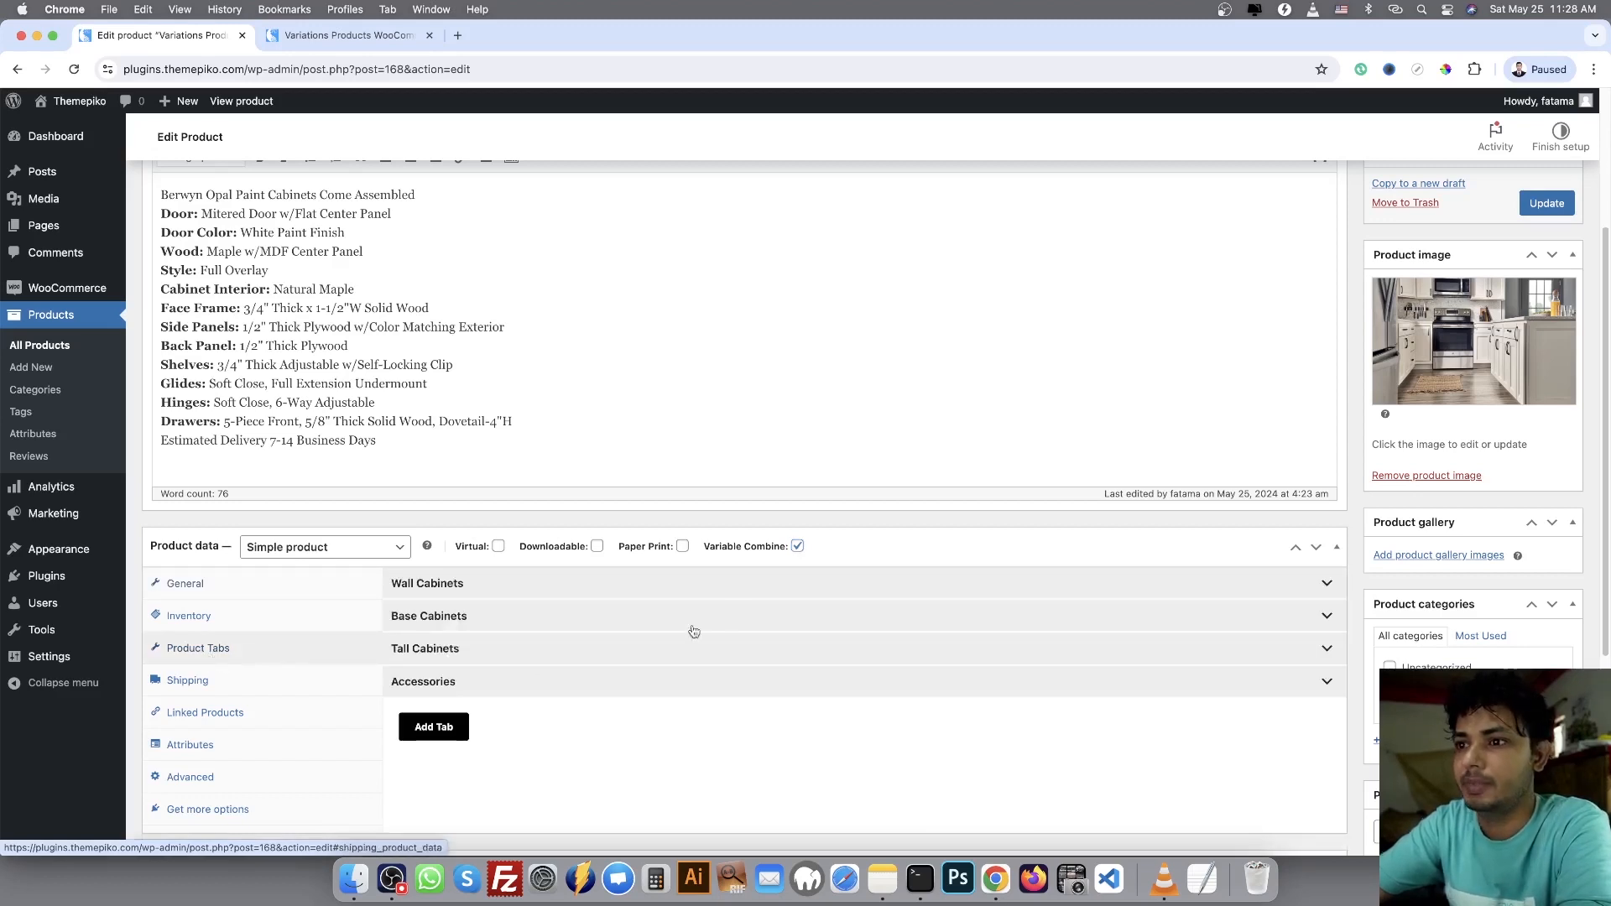
{"action": "left_click", "coordinate": [725, 595]}
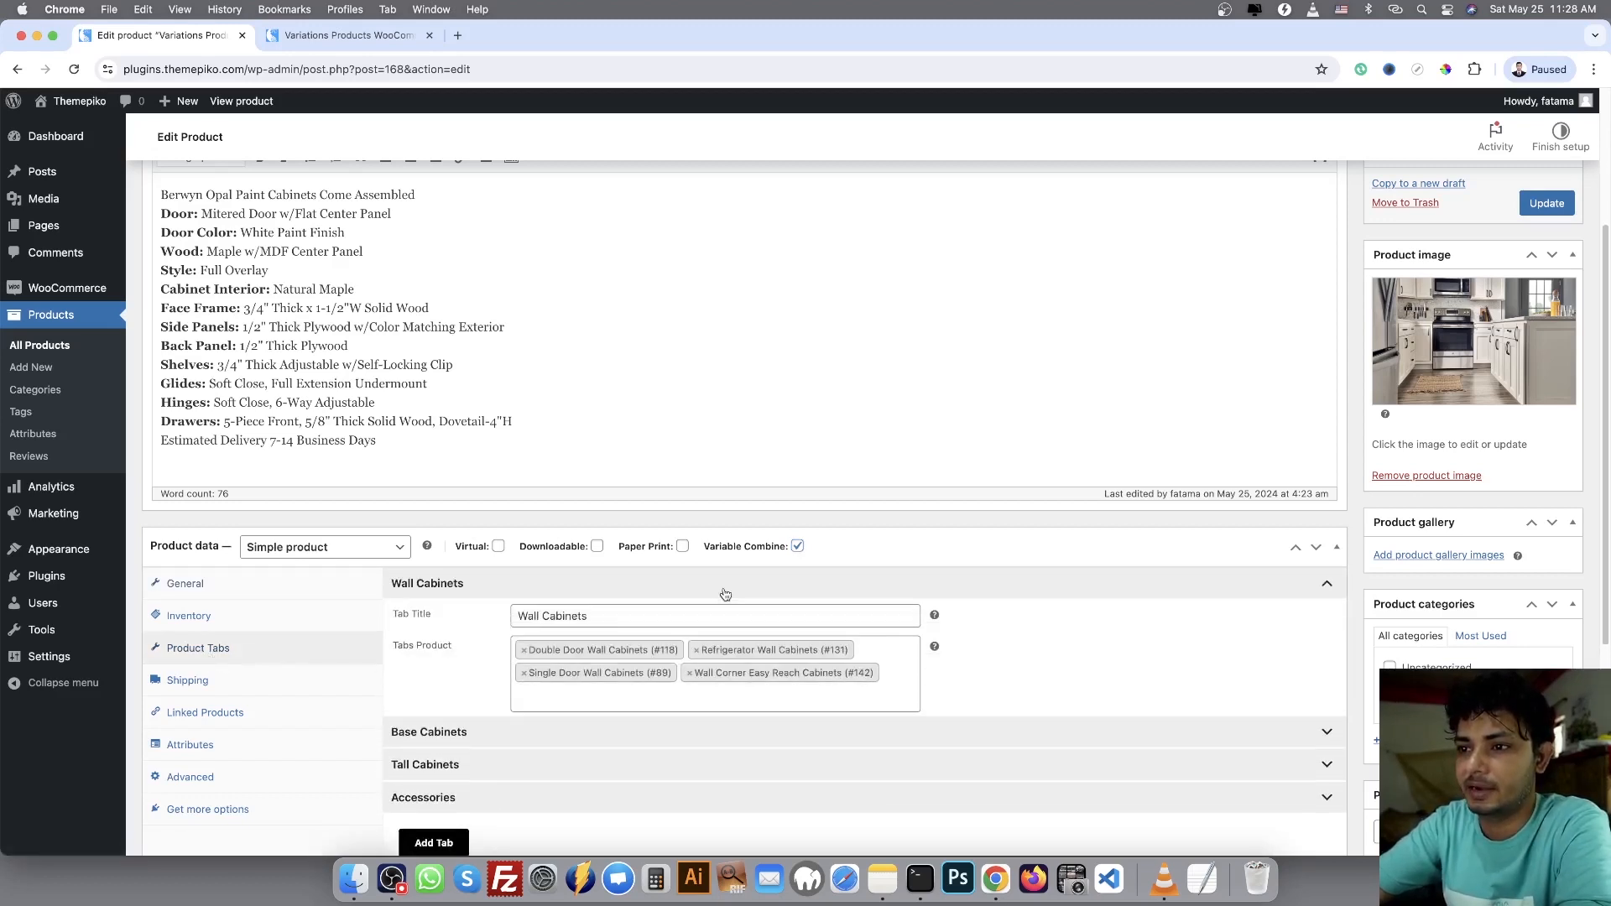
{"action": "scroll", "coordinate": [725, 595], "scroll_direction": "down", "scroll_amount": 1}
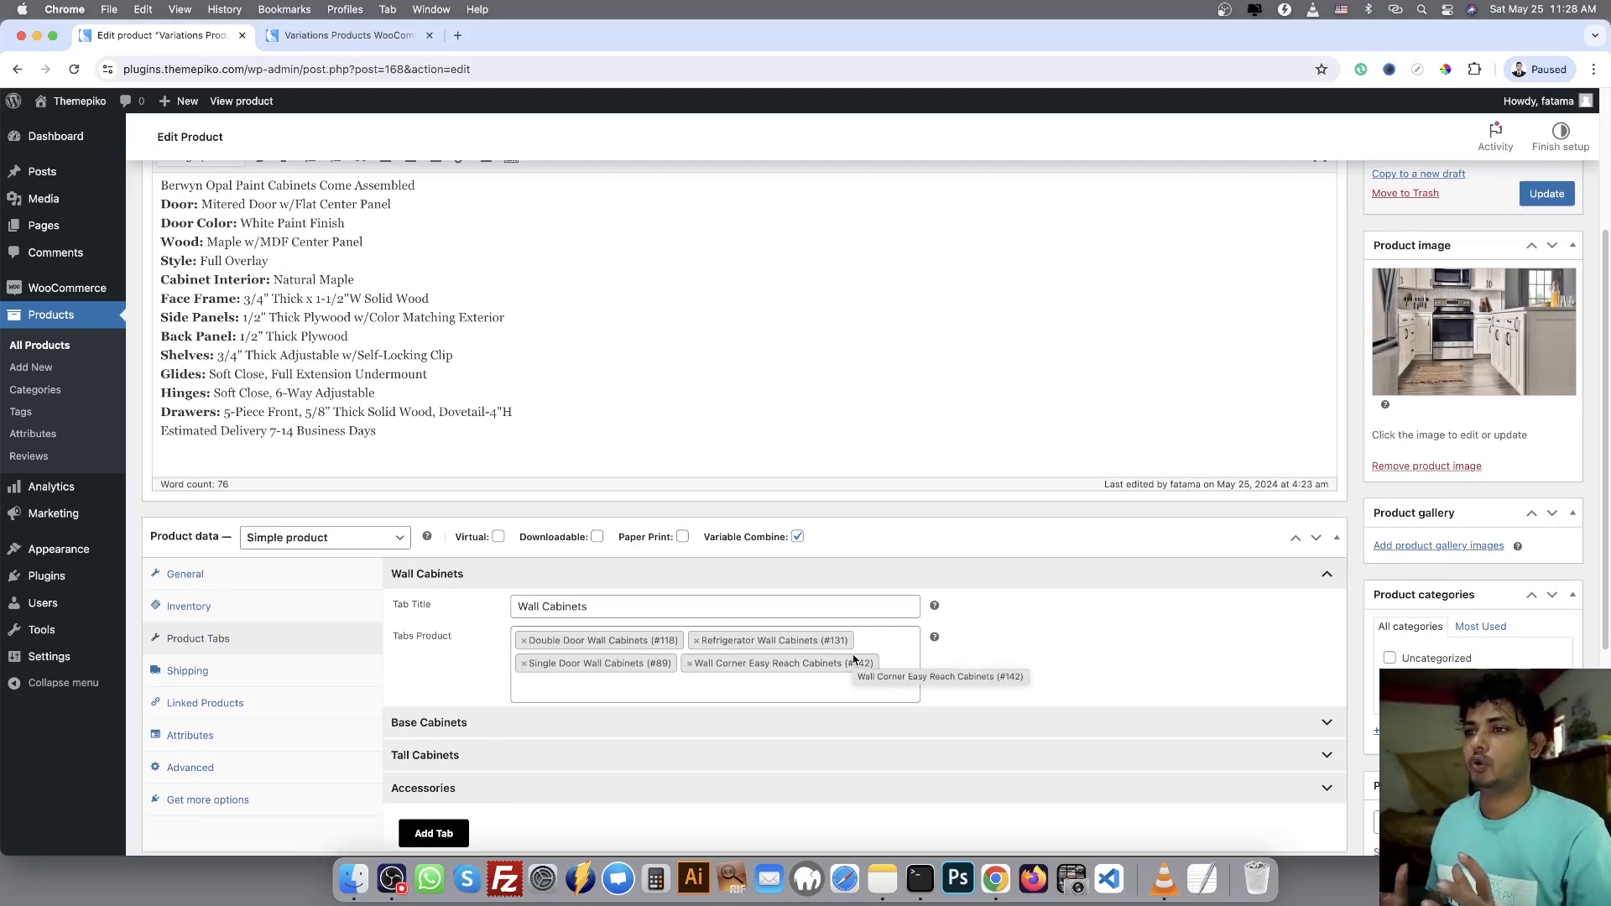
{"action": "left_click", "coordinate": [344, 35]}
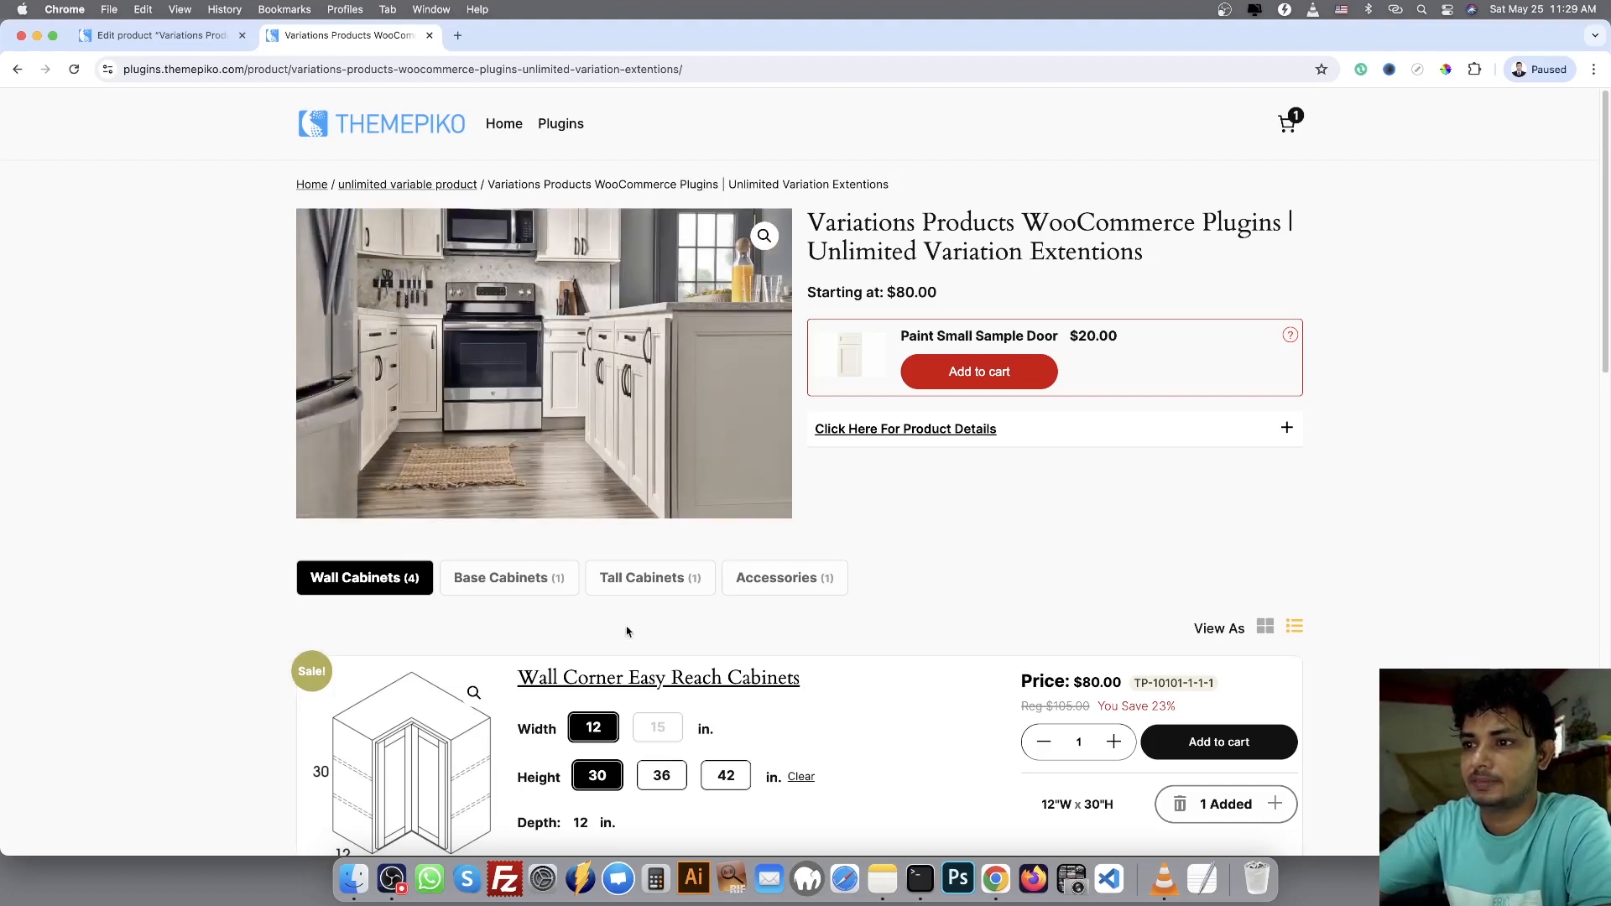
{"action": "left_click", "coordinate": [148, 37]}
{"action": "scroll", "coordinate": [719, 532], "scroll_direction": "down", "scroll_amount": 1}
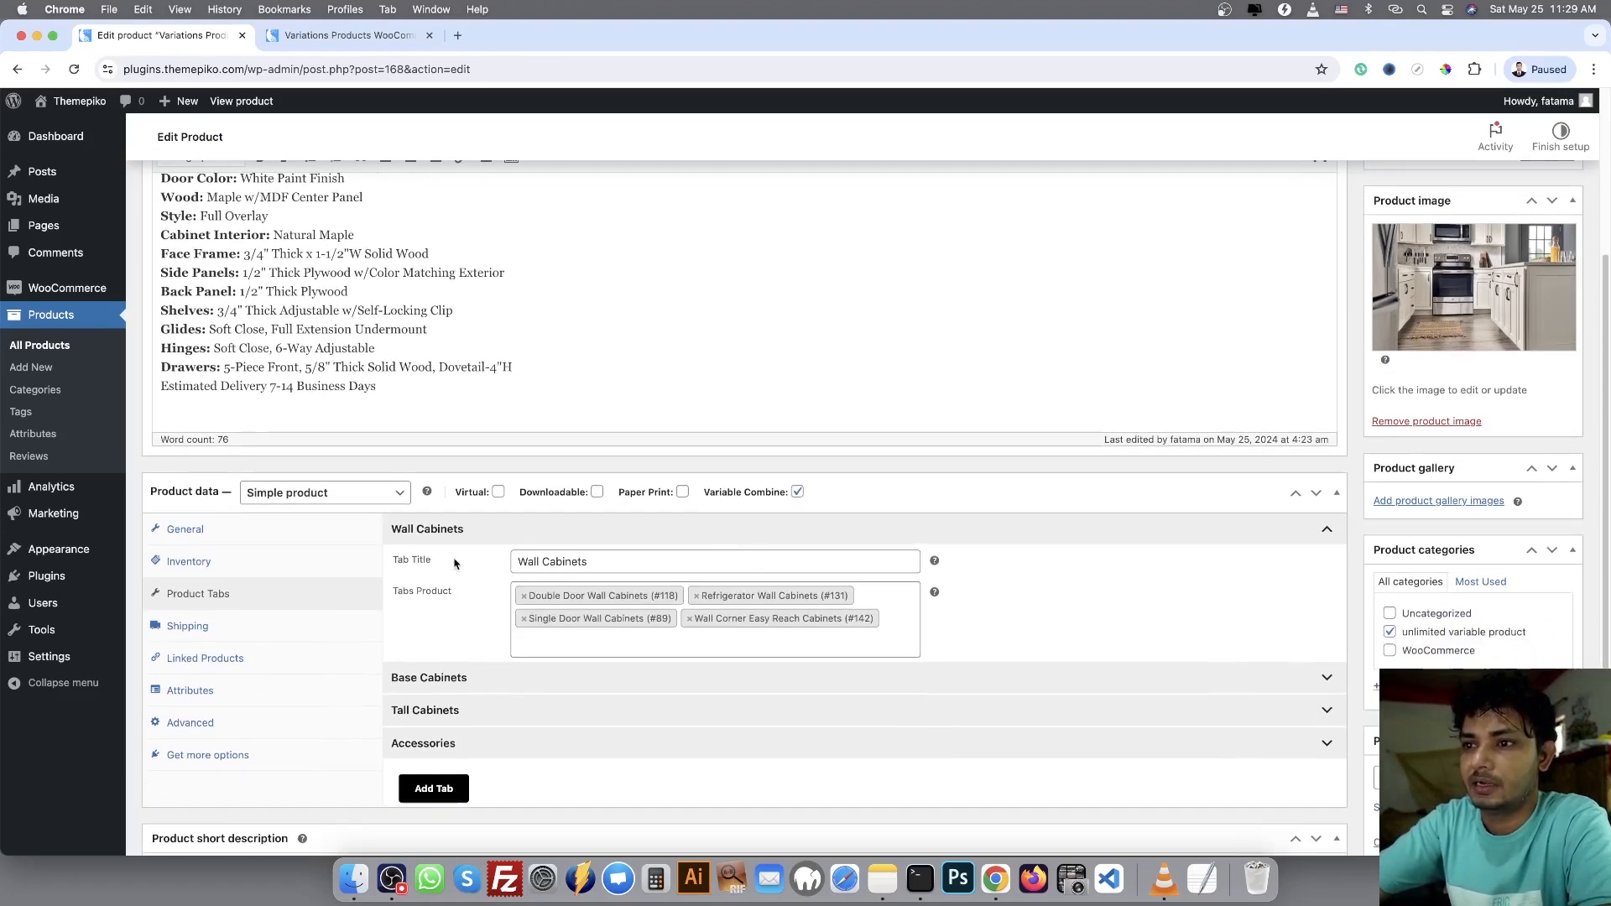
Remove Wall Corner Easy Reach Cabinets from the Wall Cabinets tab's products and re-add it by searching for "wall"
{"action": "left_click", "coordinate": [607, 565]}
{"action": "left_click_drag", "start_coordinate": [587, 562], "coordinate": [516, 561]}
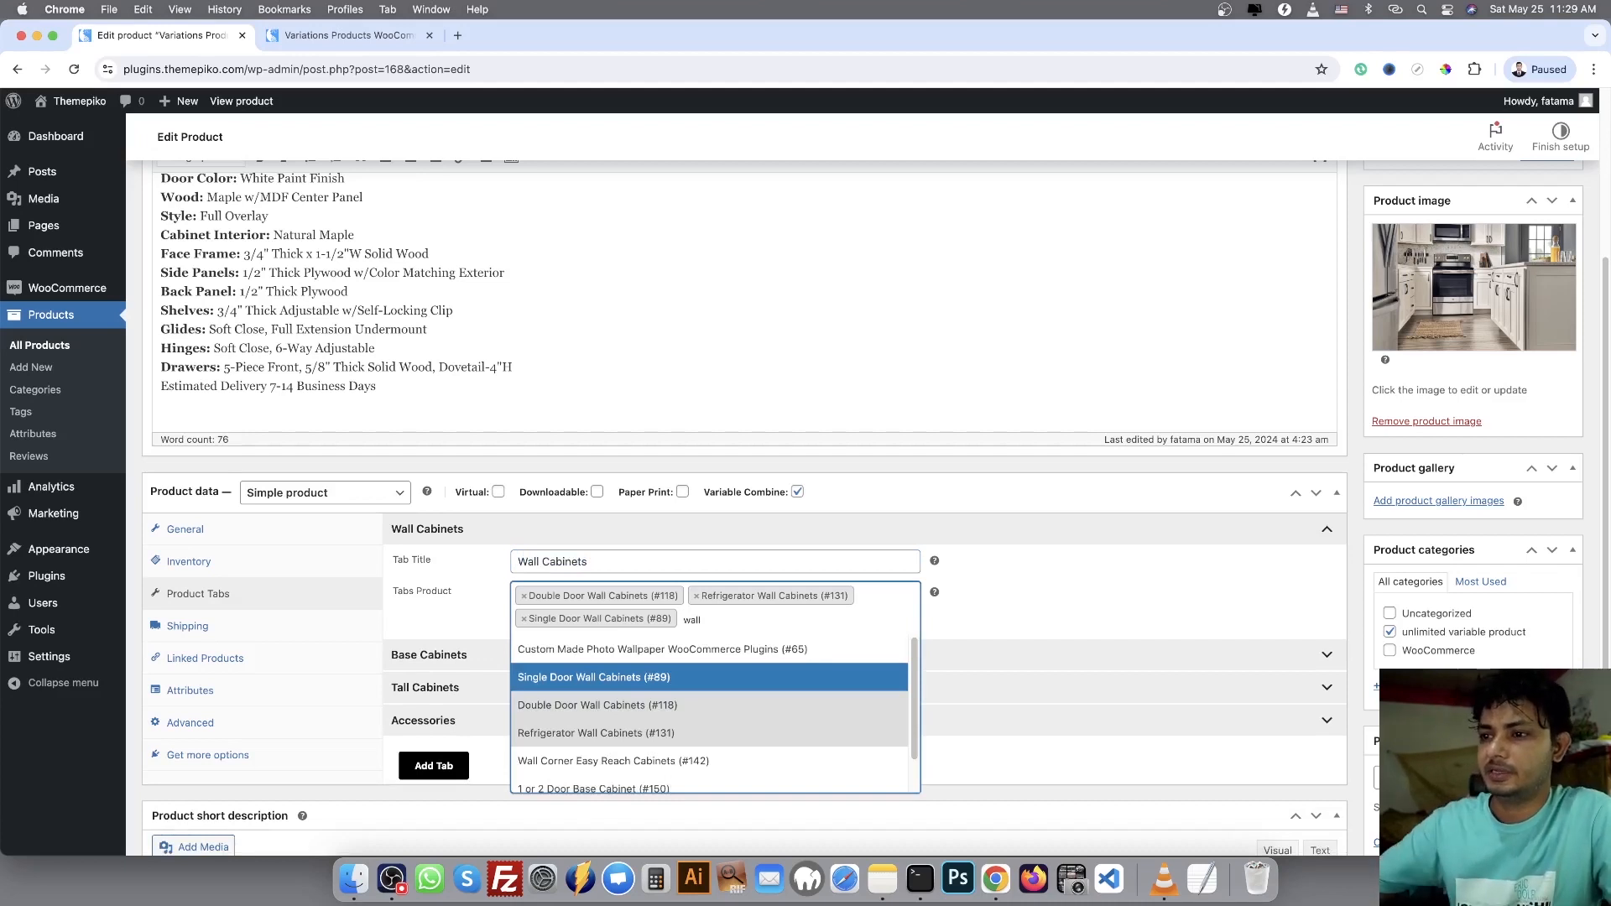
{"action": "left_click", "coordinate": [637, 762]}
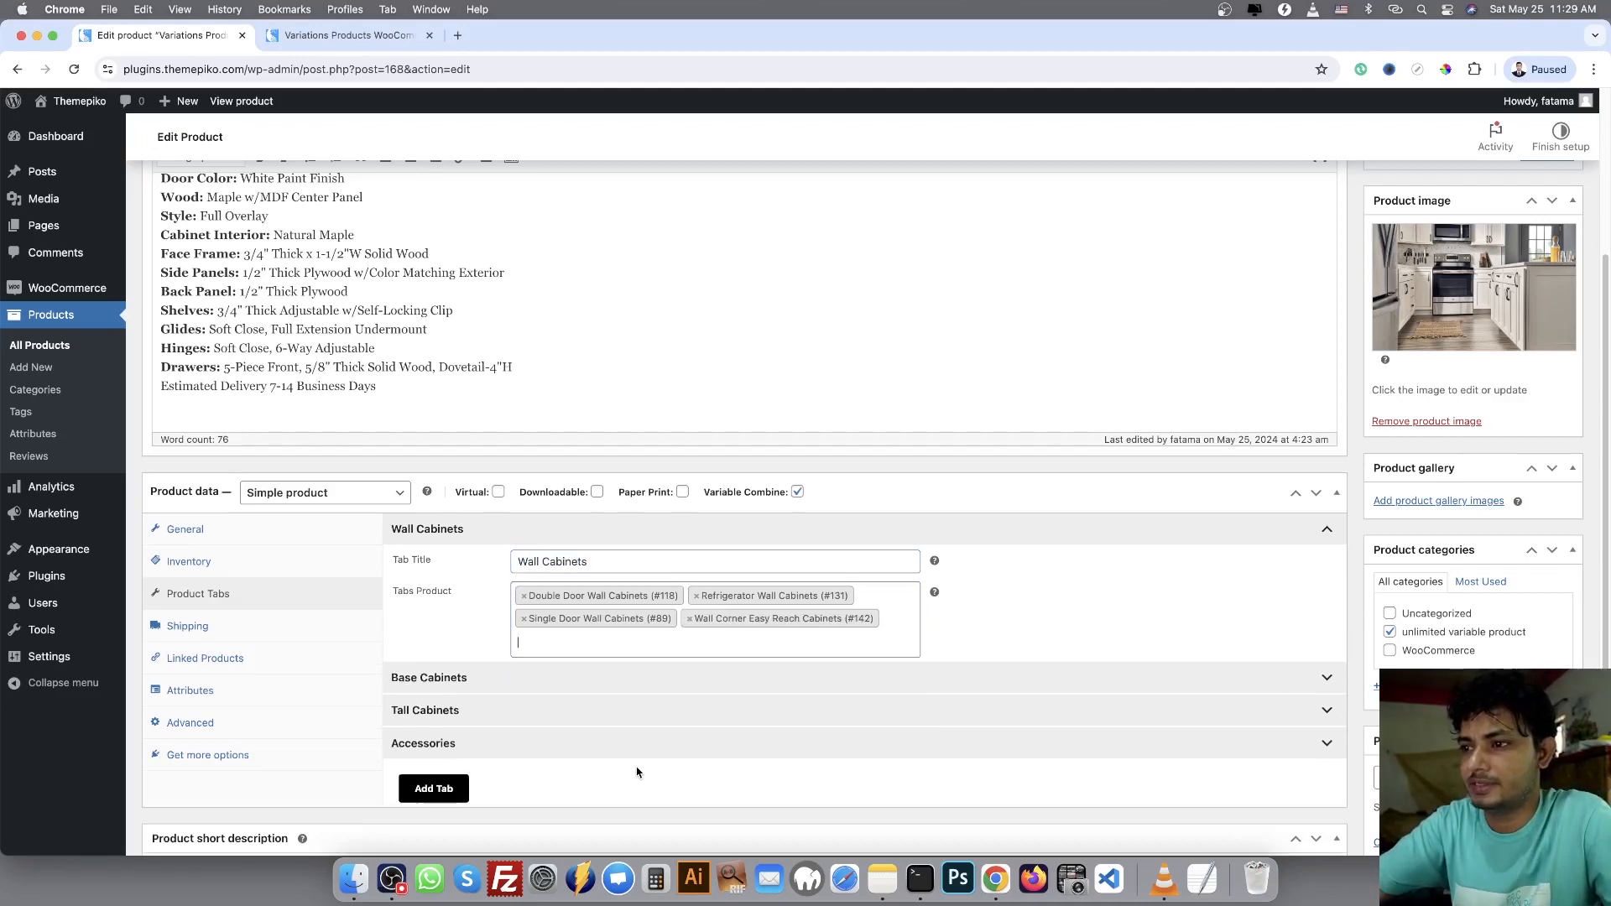
Expand the Base Cabinets, Tall Cabinets and Accessories tabs to review their titles and assigned products
{"action": "left_click", "coordinate": [712, 681]}
{"action": "scroll", "coordinate": [713, 683], "scroll_direction": "down", "scroll_amount": 3}
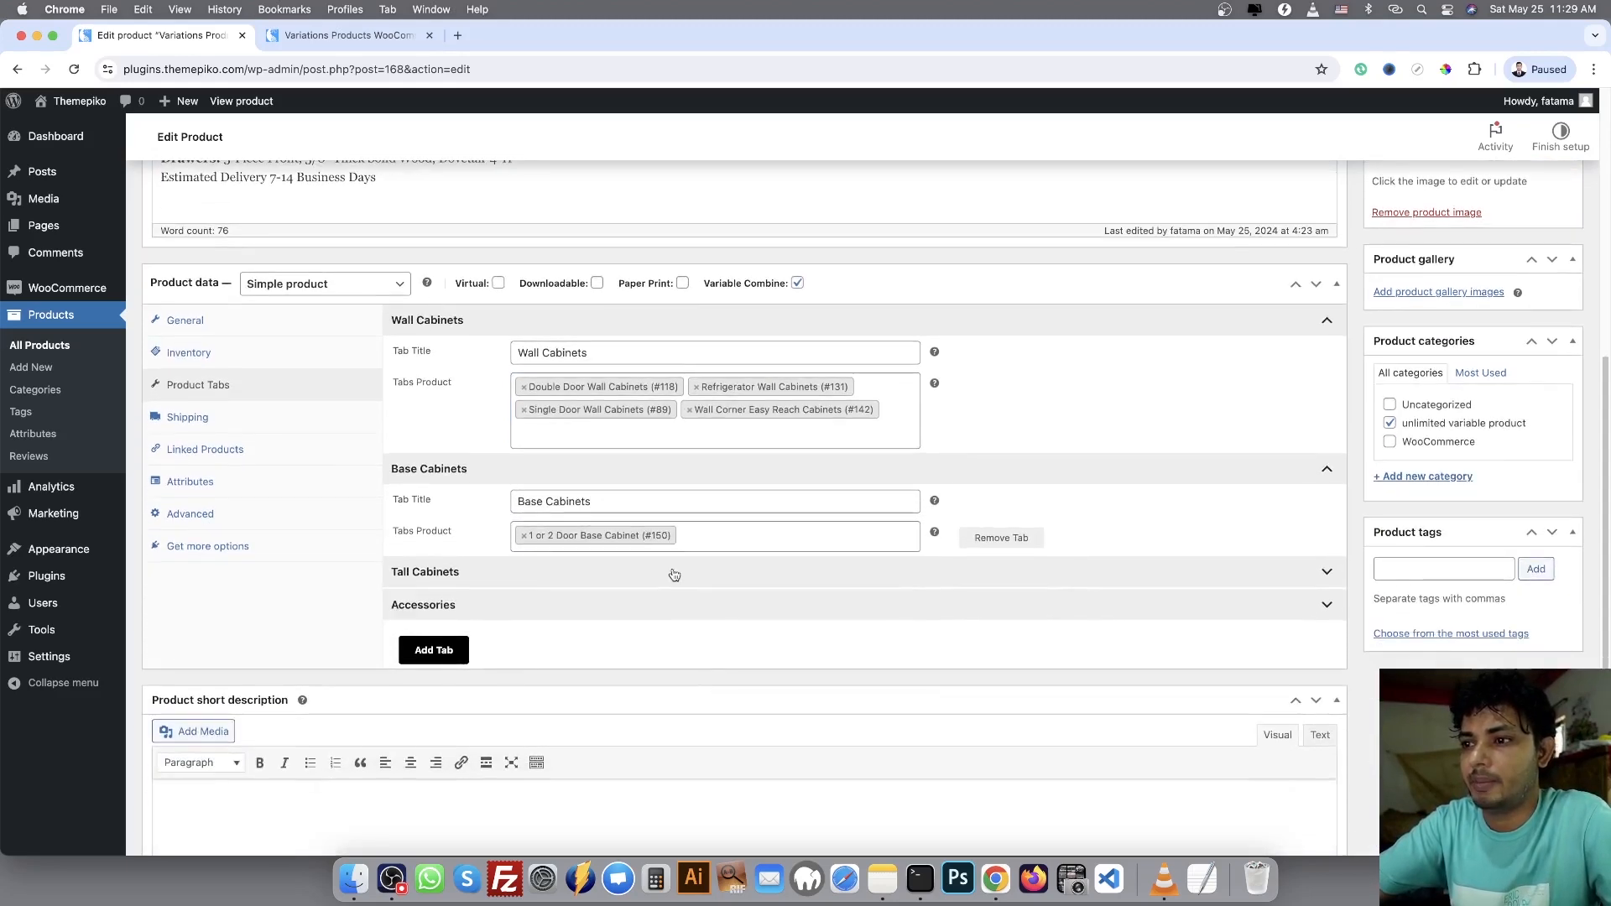
{"action": "left_click", "coordinate": [674, 575]}
{"action": "left_click", "coordinate": [701, 689]}
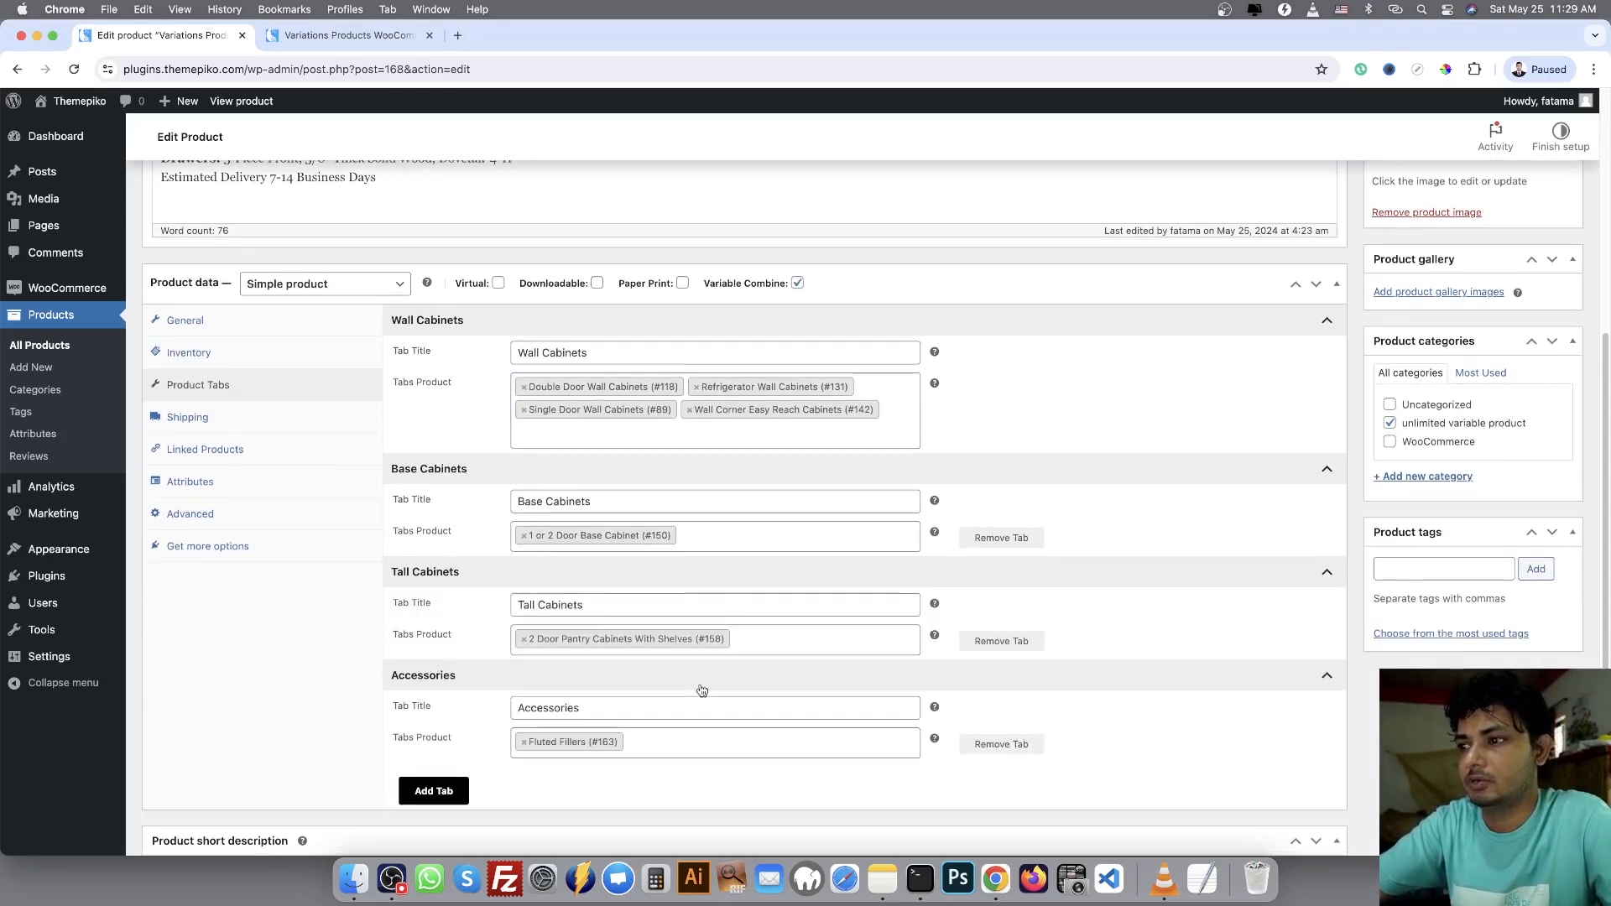
{"action": "scroll", "coordinate": [702, 691], "scroll_direction": "down", "scroll_amount": 1}
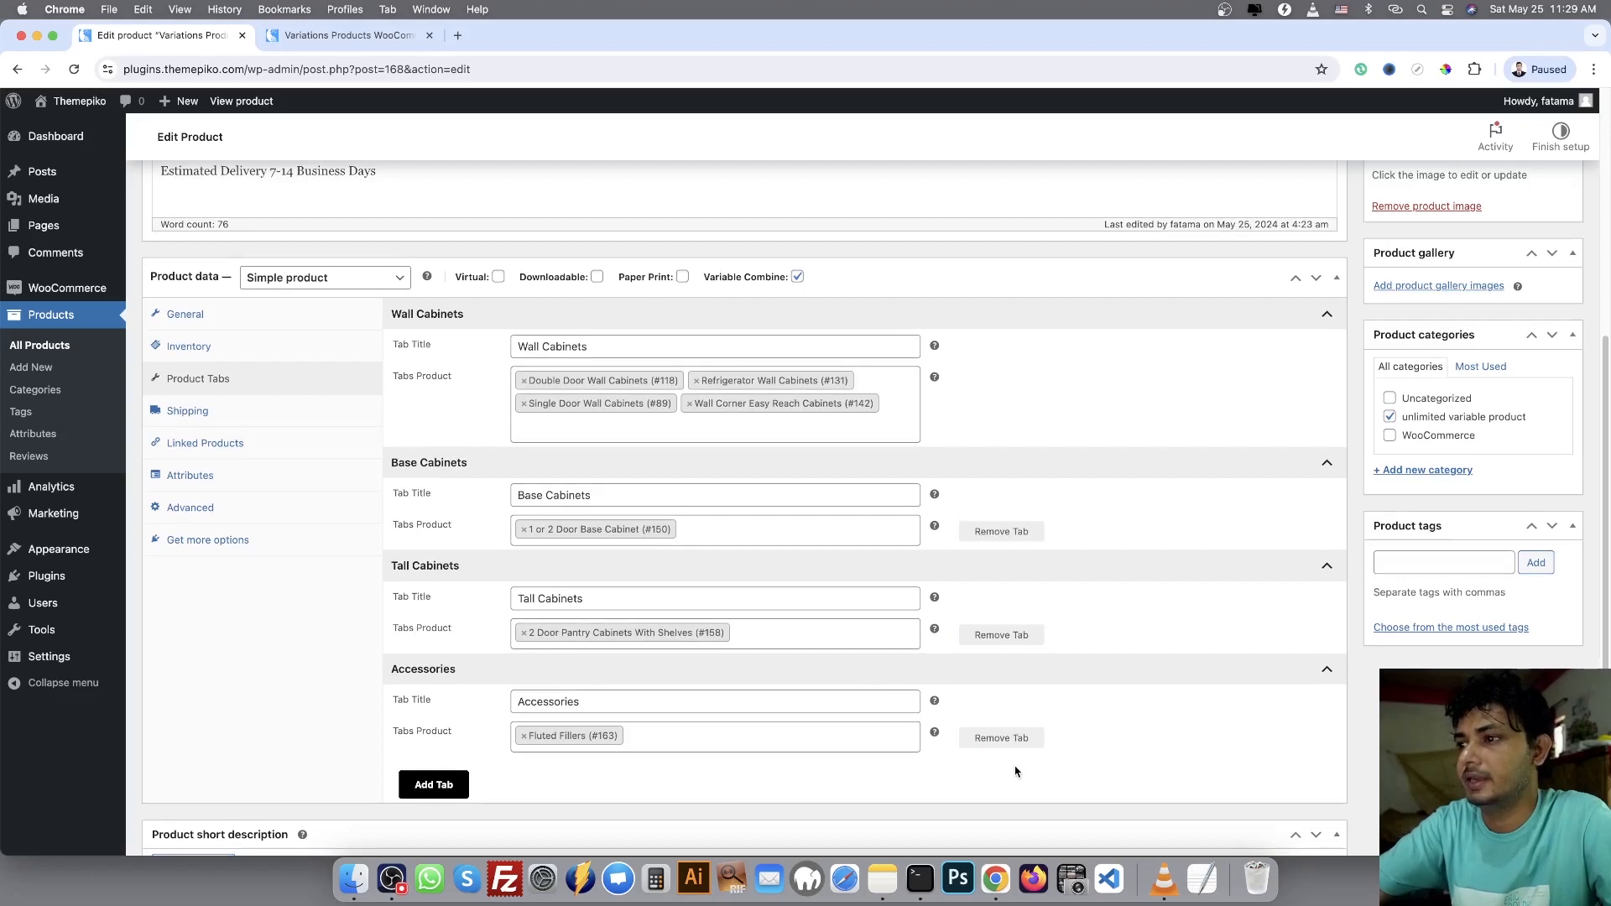
{"action": "scroll", "coordinate": [504, 815], "scroll_direction": "down", "scroll_amount": 1}
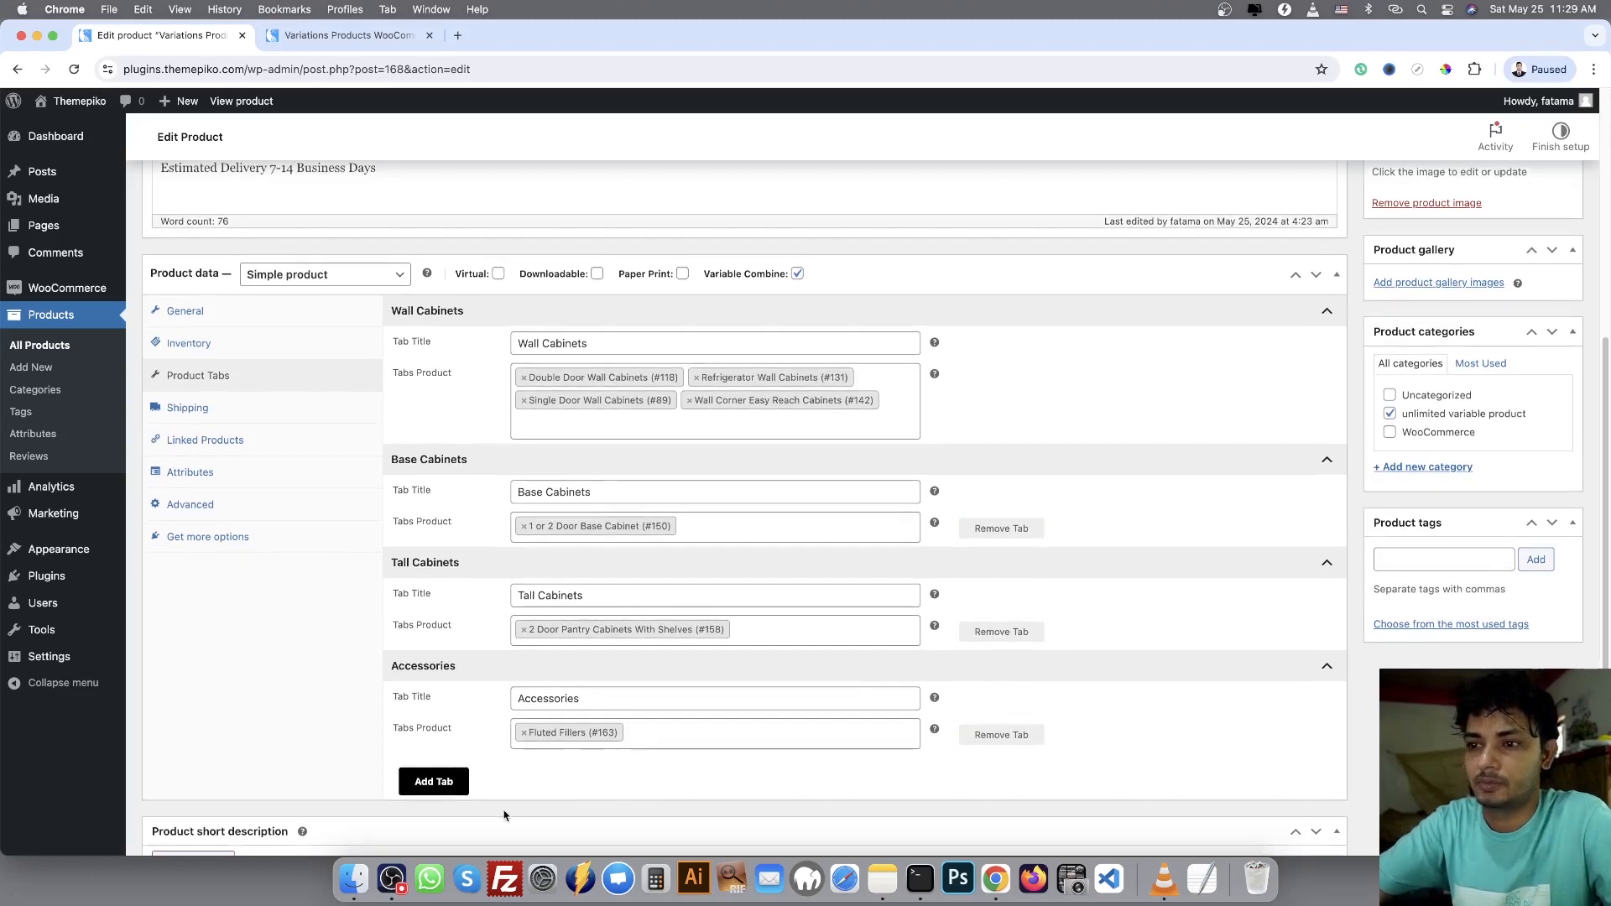
Add a fifth product tab titled "Test tabs" and assign Double Door Wall Cabinets (#118) to it
{"action": "left_click", "coordinate": [447, 782]}
{"action": "scroll", "coordinate": [503, 768], "scroll_direction": "down", "scroll_amount": 5}
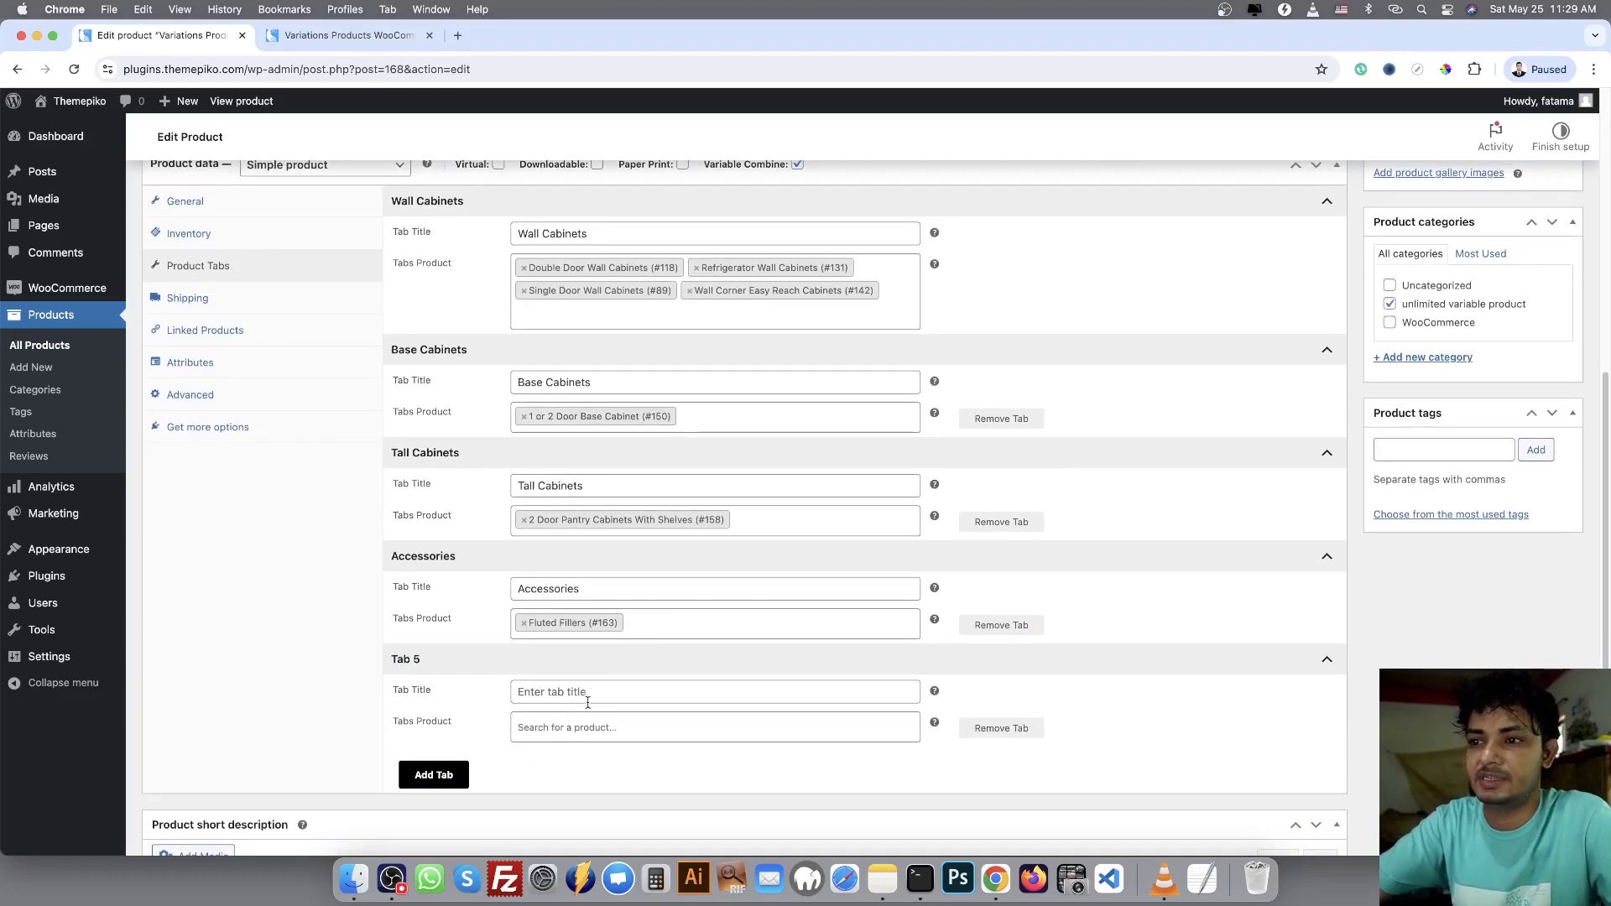
{"action": "left_click", "coordinate": [587, 693]}
{"action": "type", "text": "Test tabs"}
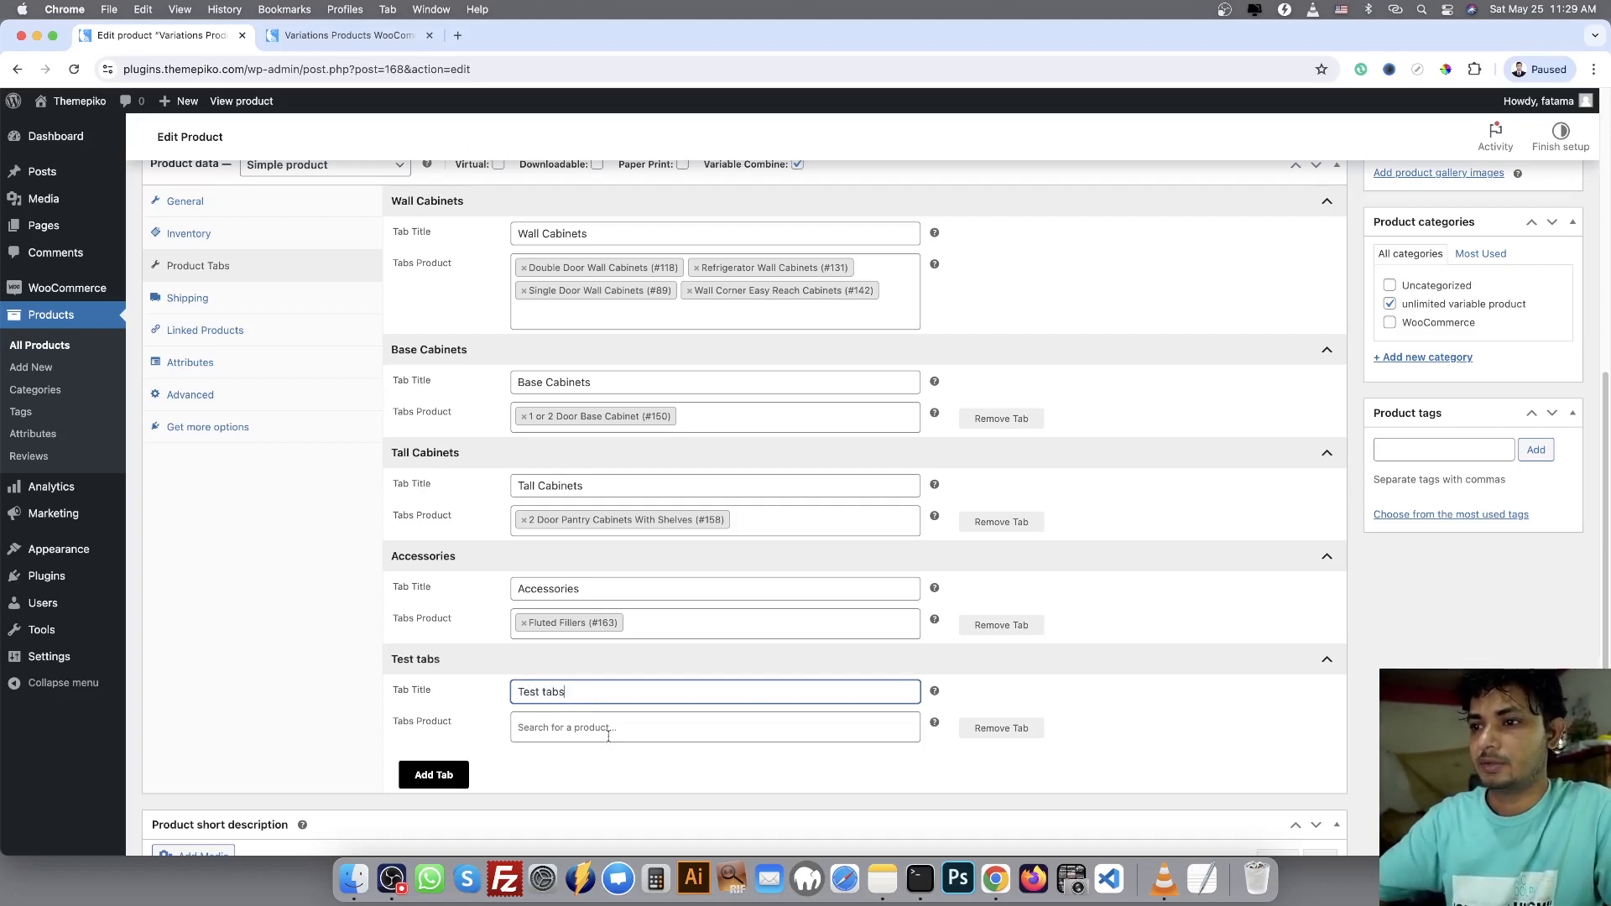
{"action": "left_click", "coordinate": [606, 735]}
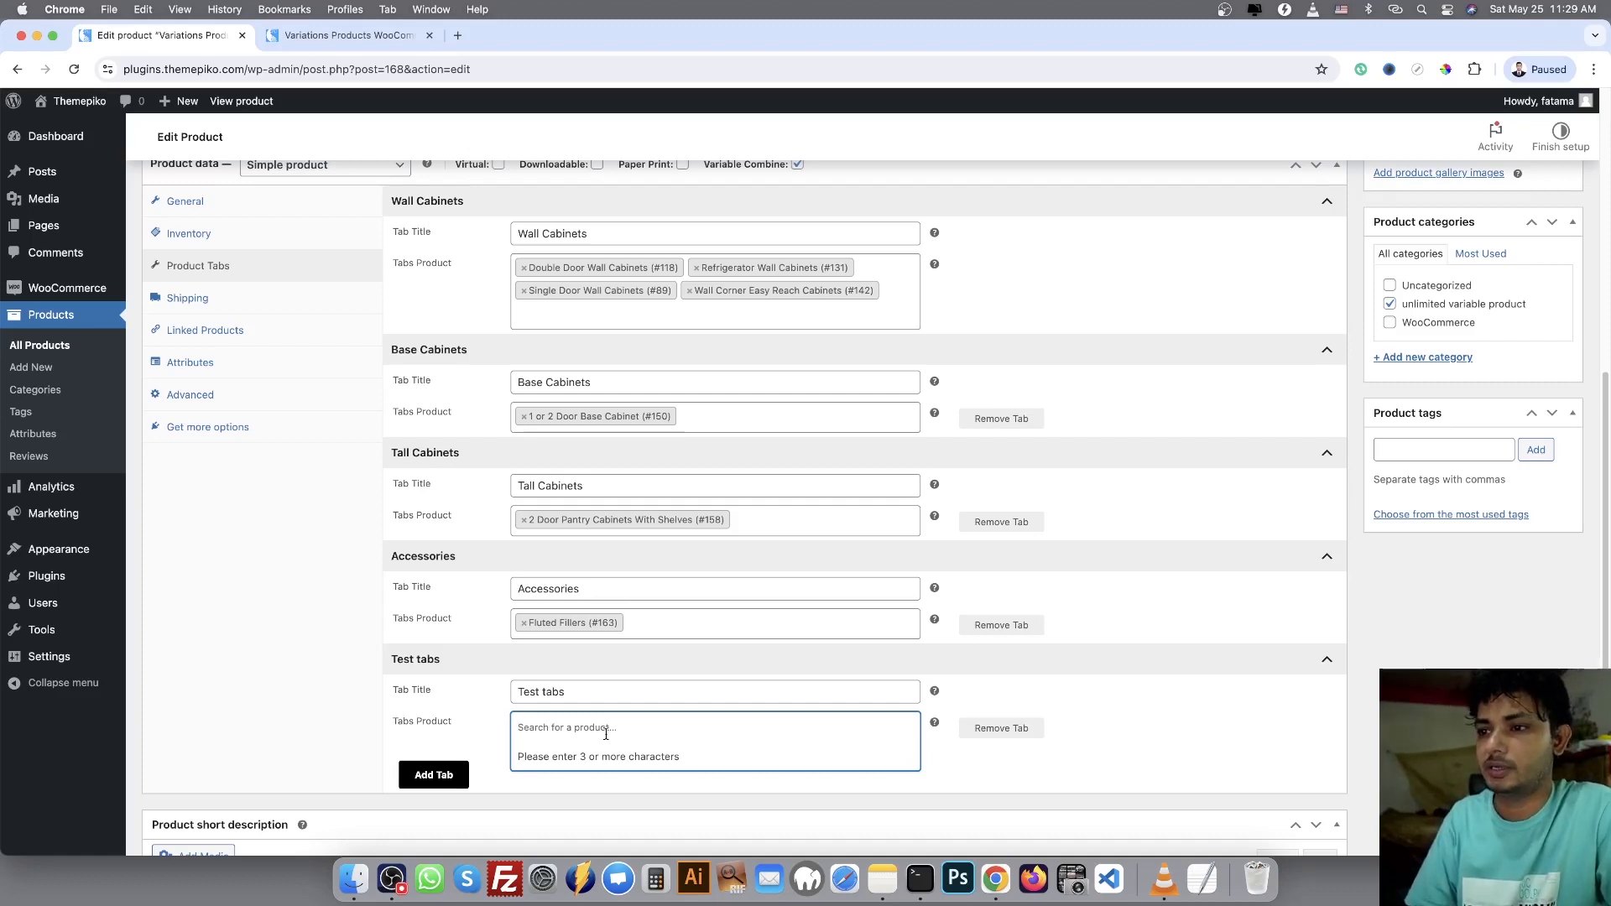
{"action": "type", "text": "double door"}
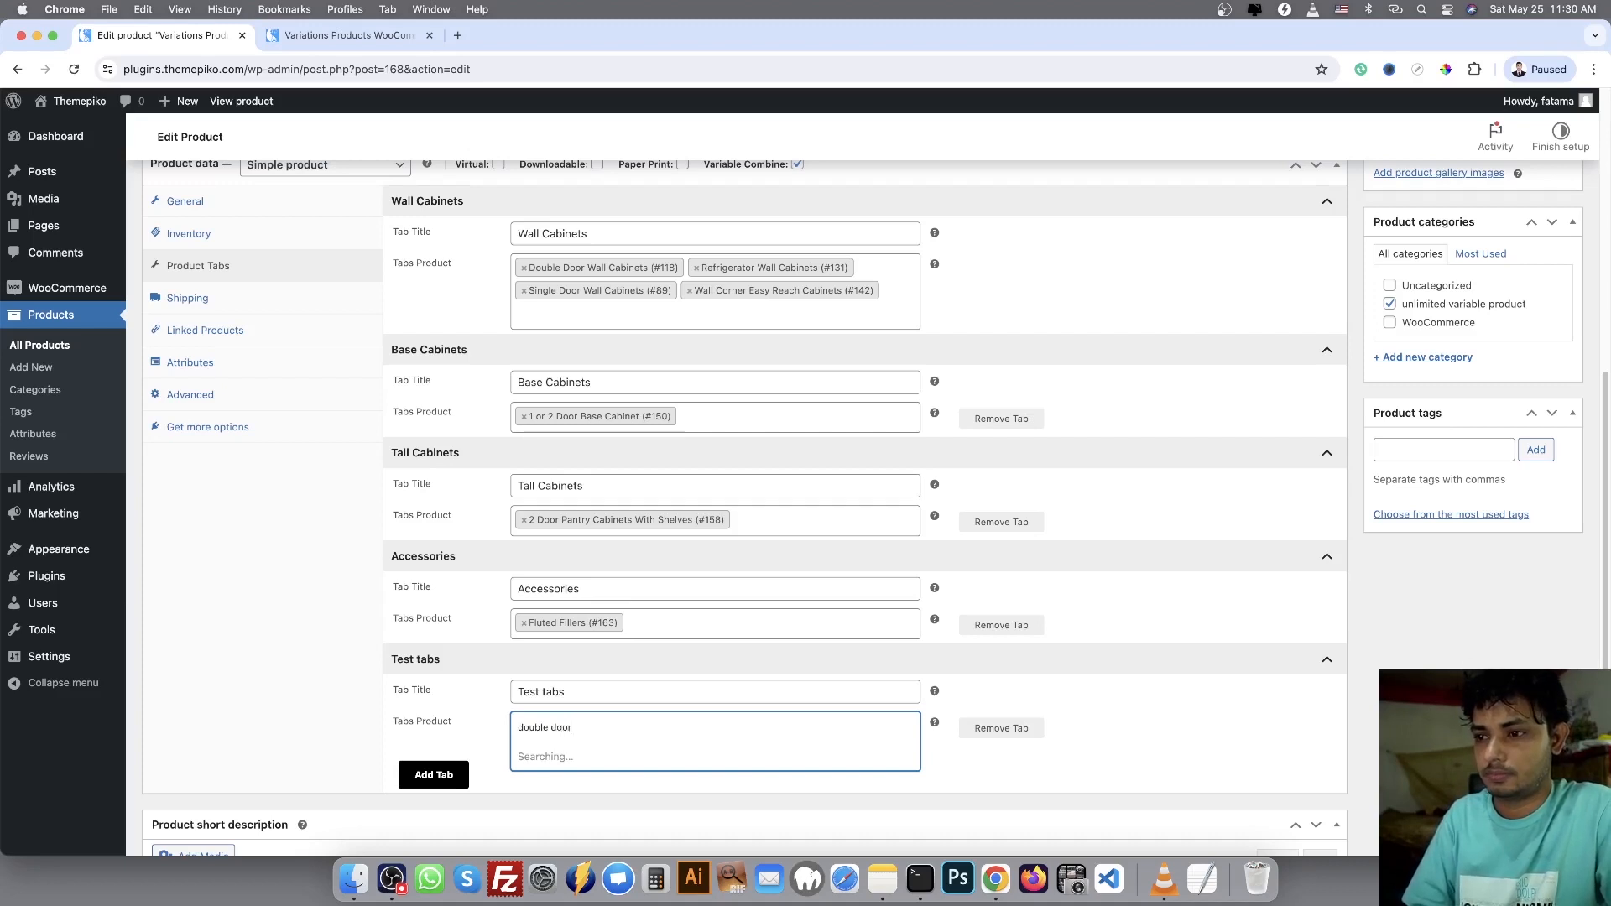
{"action": "left_click", "coordinate": [693, 760]}
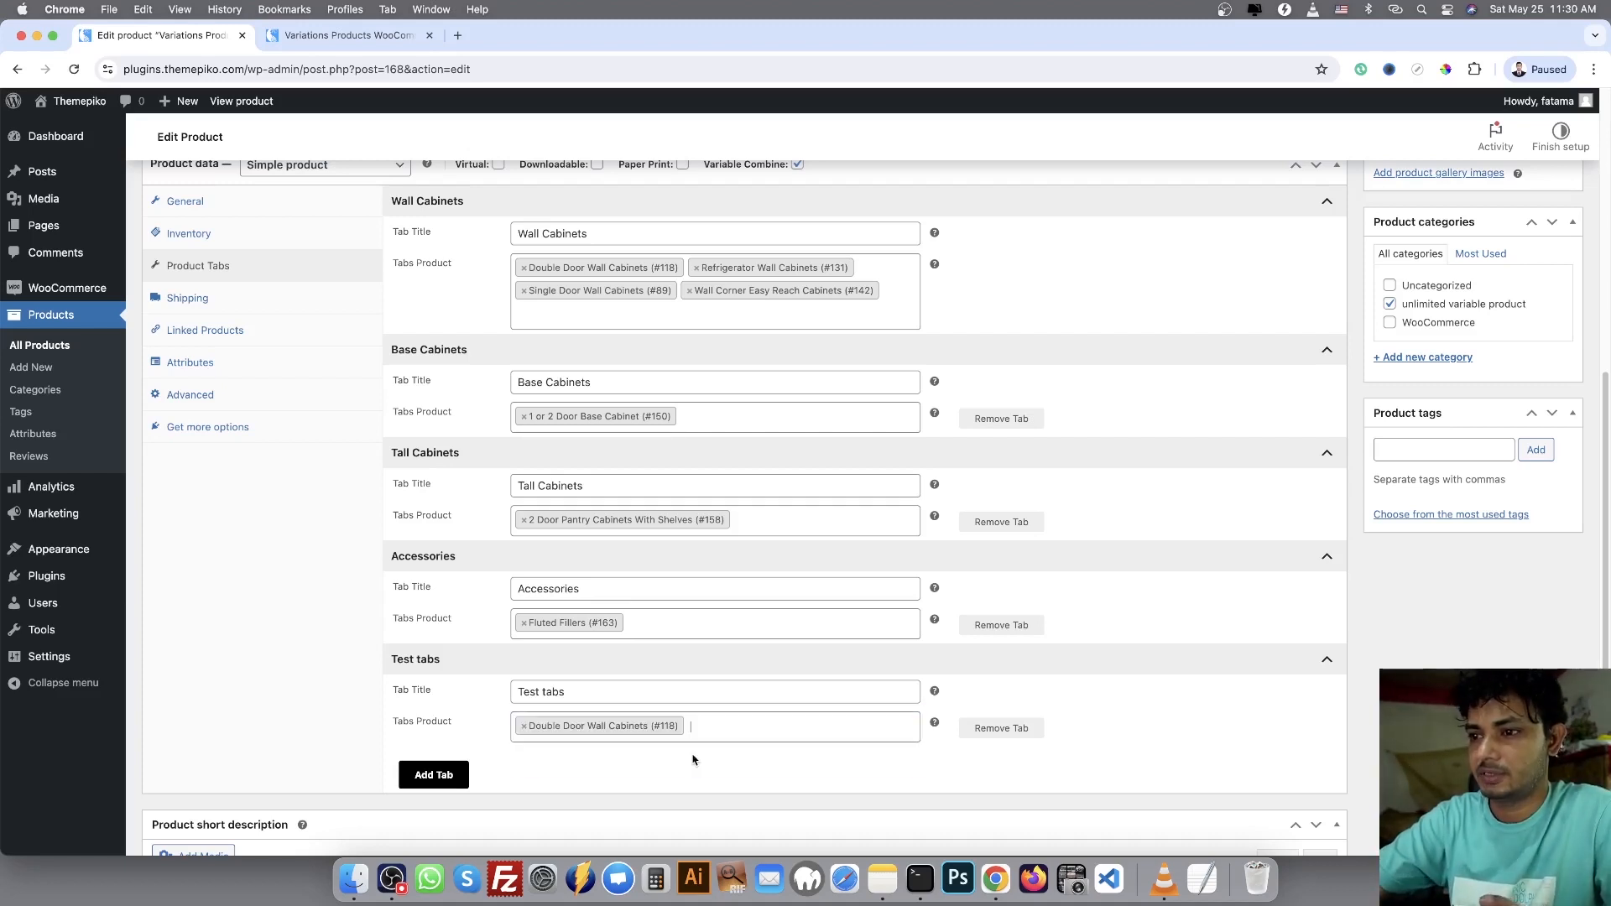
Save the product with its added tab by updating it
{"action": "scroll", "coordinate": [1309, 547], "scroll_direction": "up", "scroll_amount": 2}
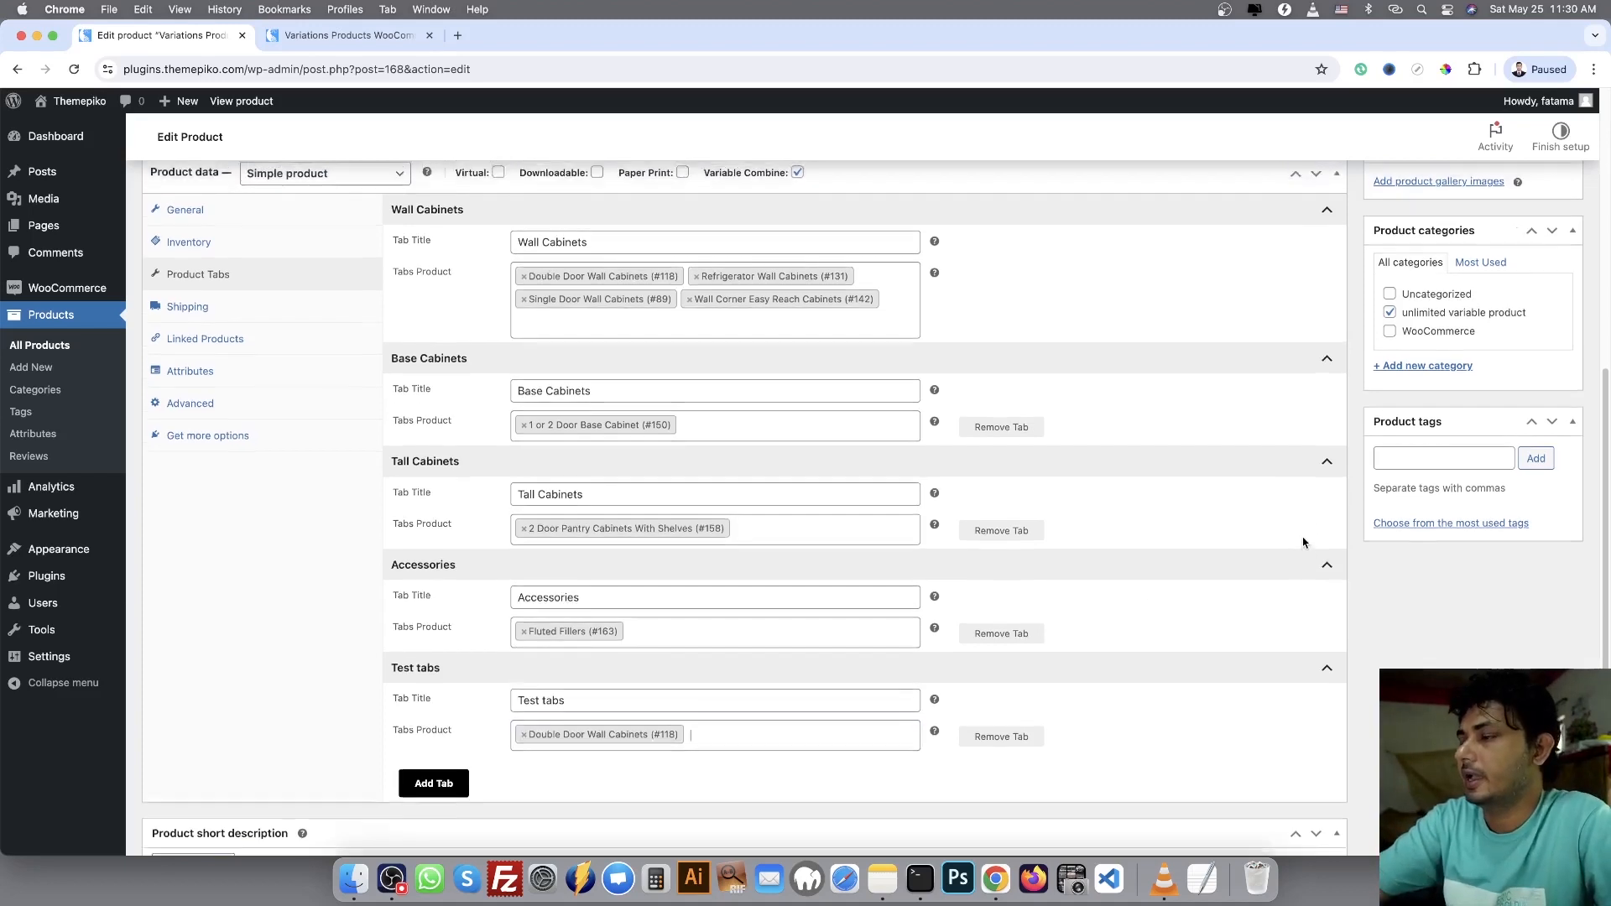
{"action": "scroll", "coordinate": [1233, 524], "scroll_direction": "up", "scroll_amount": 5}
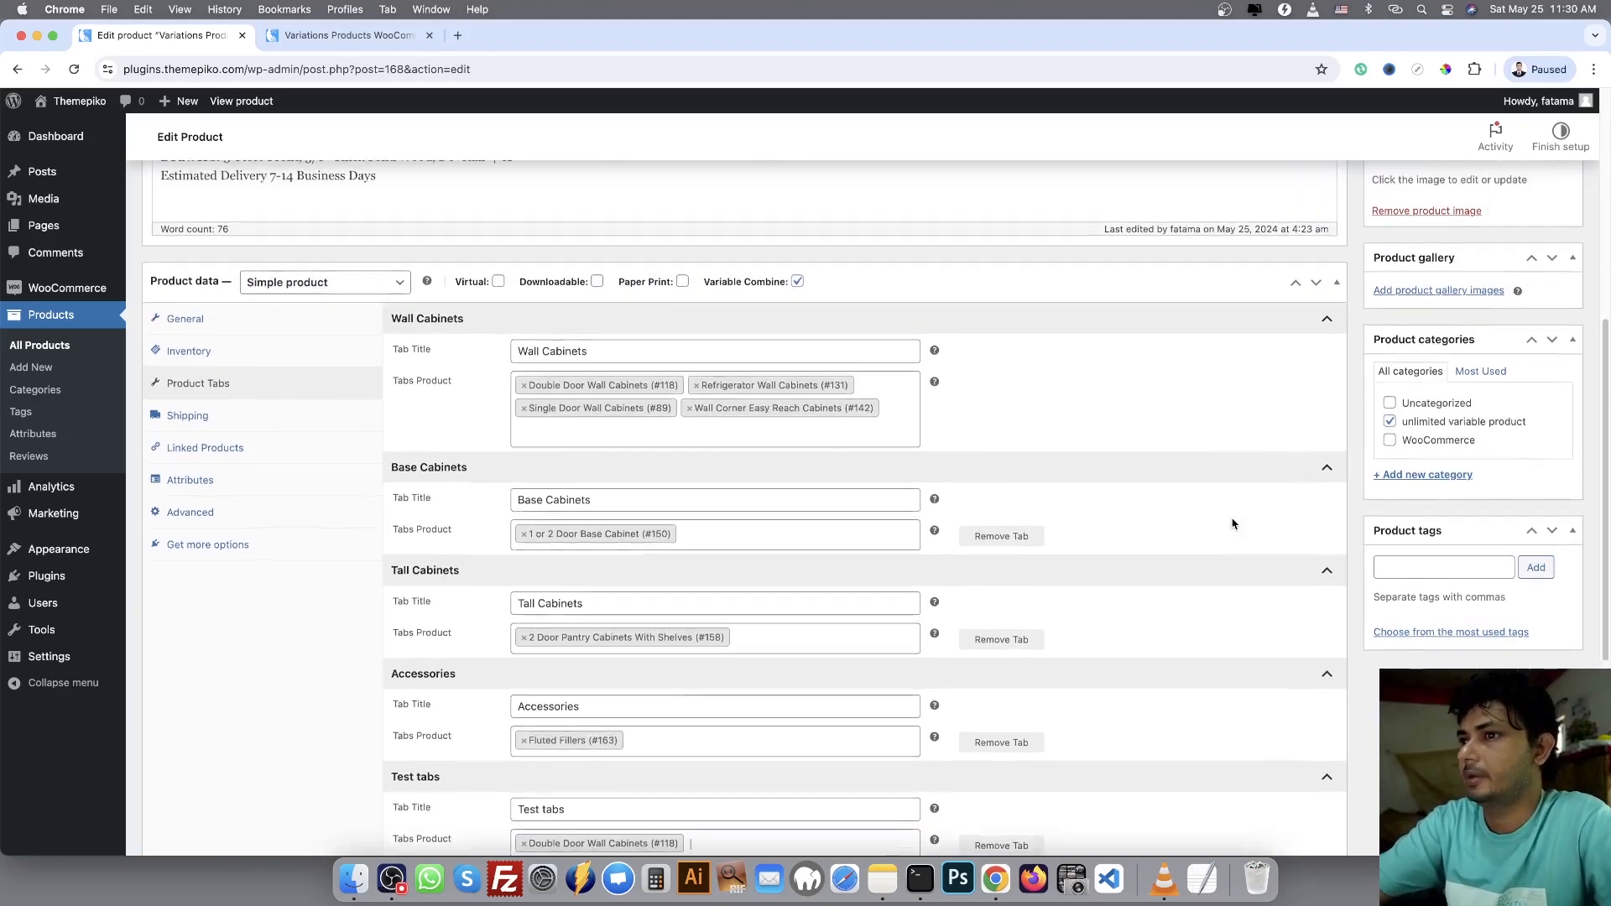
{"action": "scroll", "coordinate": [1233, 523], "scroll_direction": "up", "scroll_amount": 9}
{"action": "left_click", "coordinate": [1529, 449]}
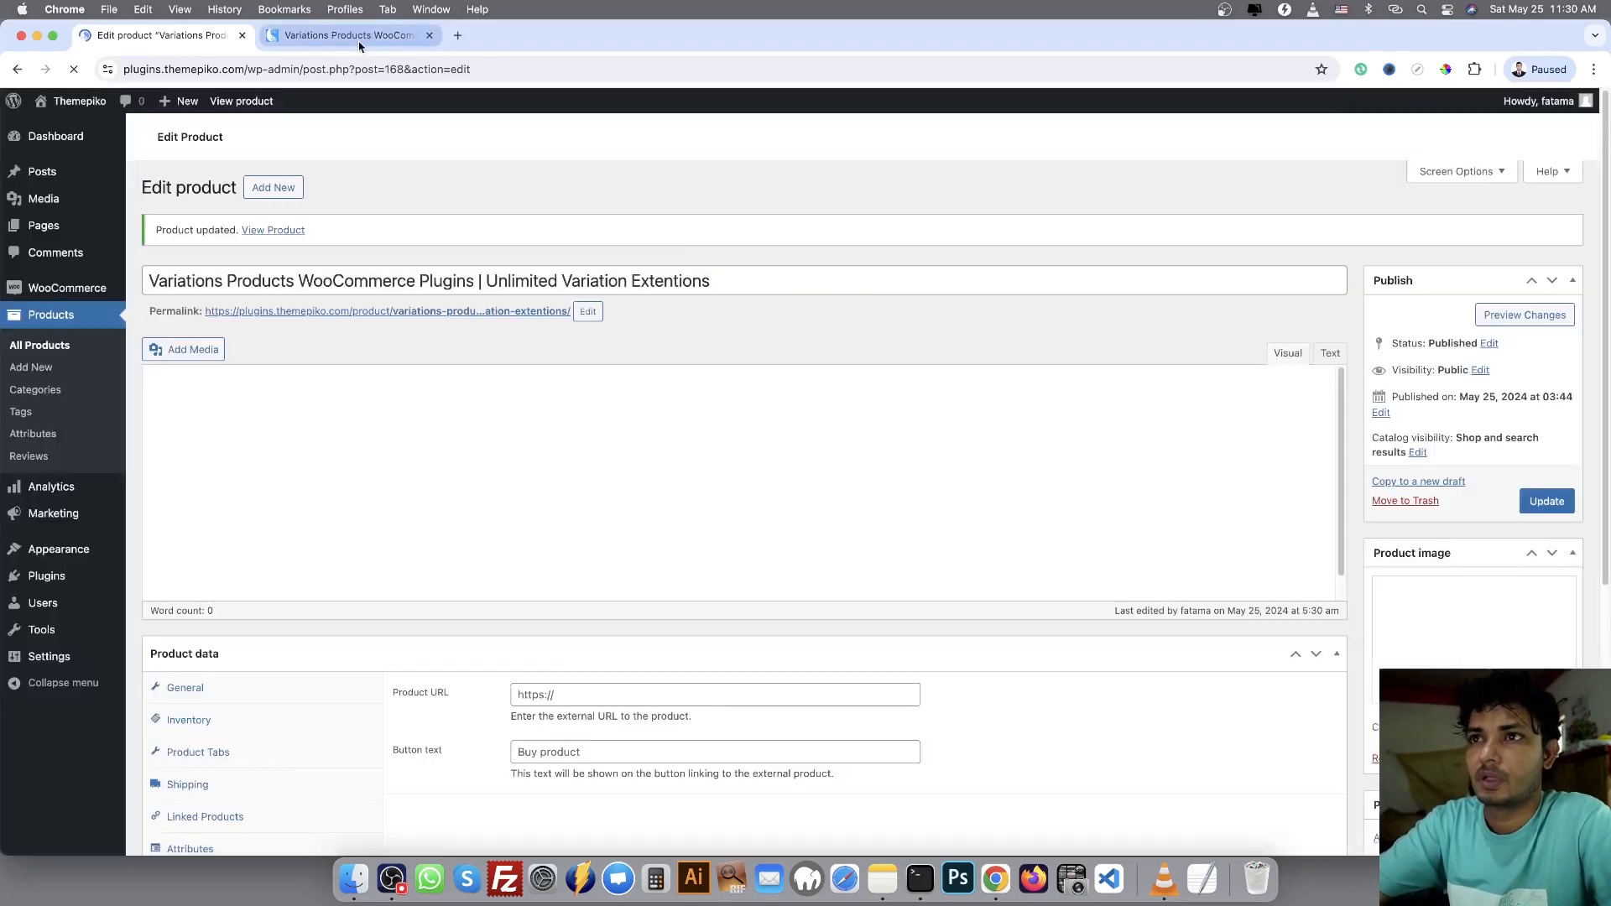
Reload the storefront product page and view the cabinet listed under Test tabs
{"action": "left_click", "coordinate": [349, 35]}
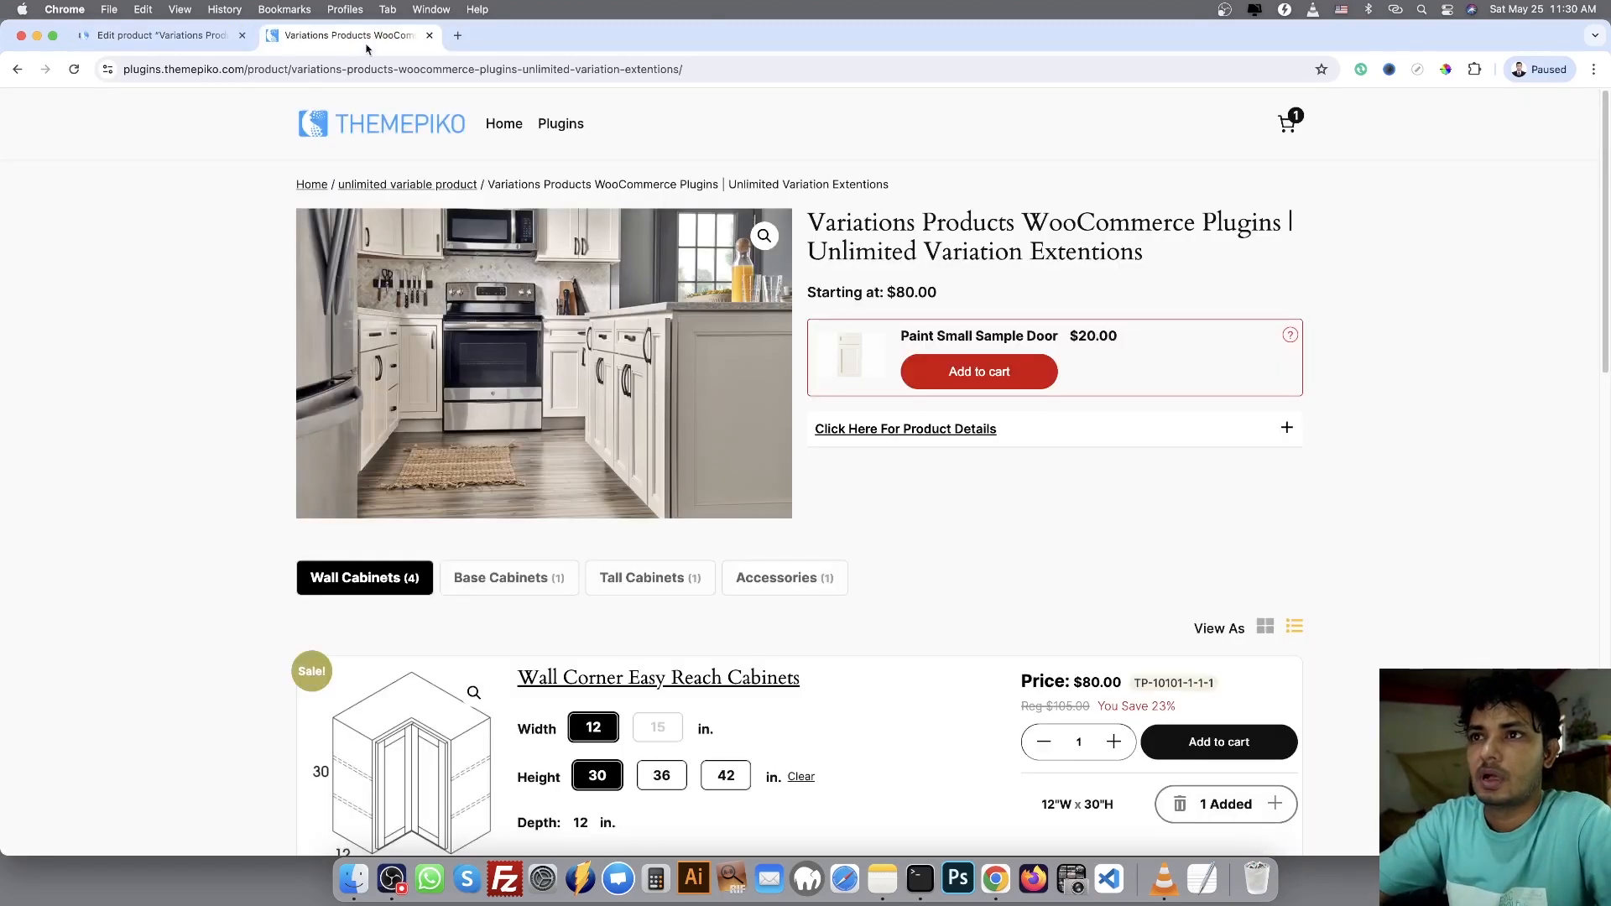
{"action": "left_click", "coordinate": [67, 76]}
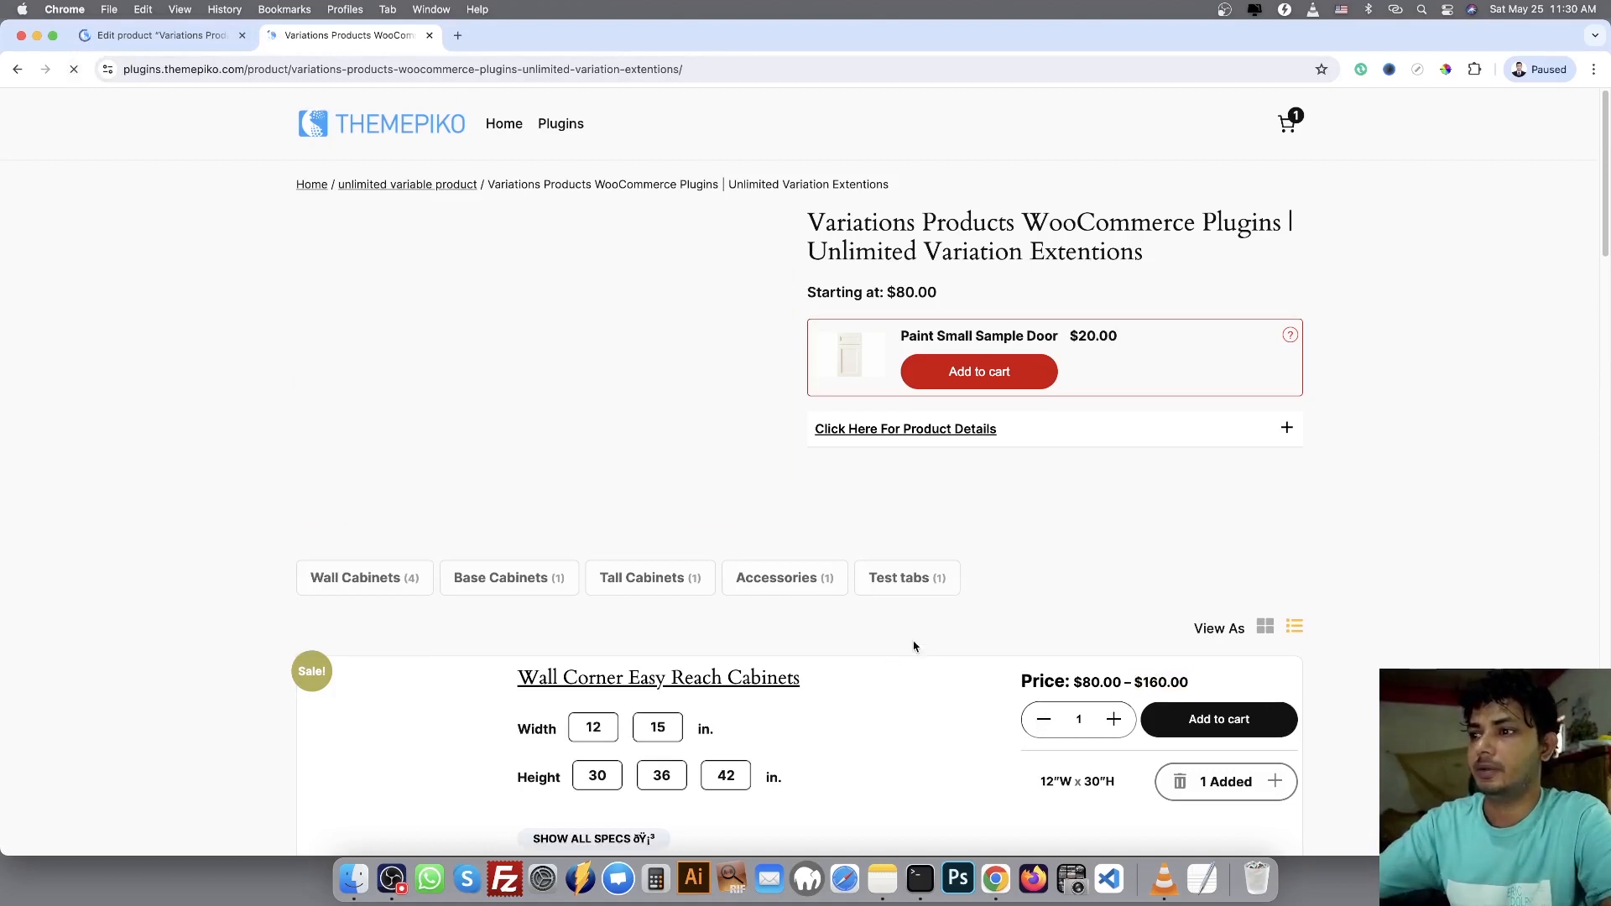
{"action": "left_click", "coordinate": [898, 588]}
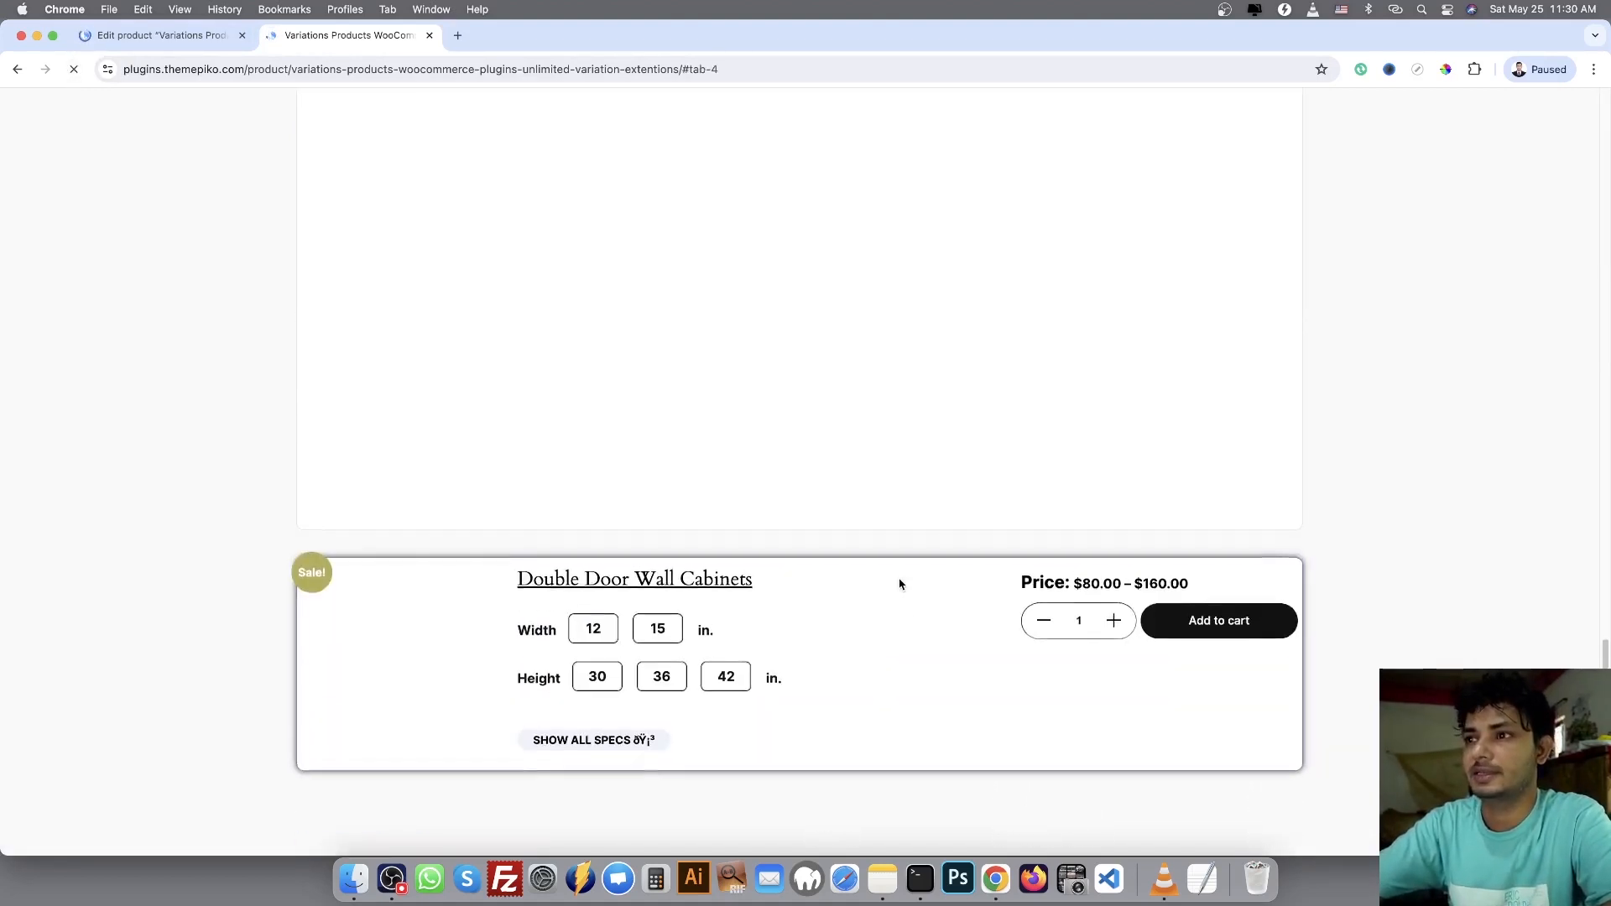
{"action": "scroll", "coordinate": [1430, 502], "scroll_direction": "up", "scroll_amount": 10}
{"action": "scroll", "coordinate": [1320, 482], "scroll_direction": "down", "scroll_amount": 6}
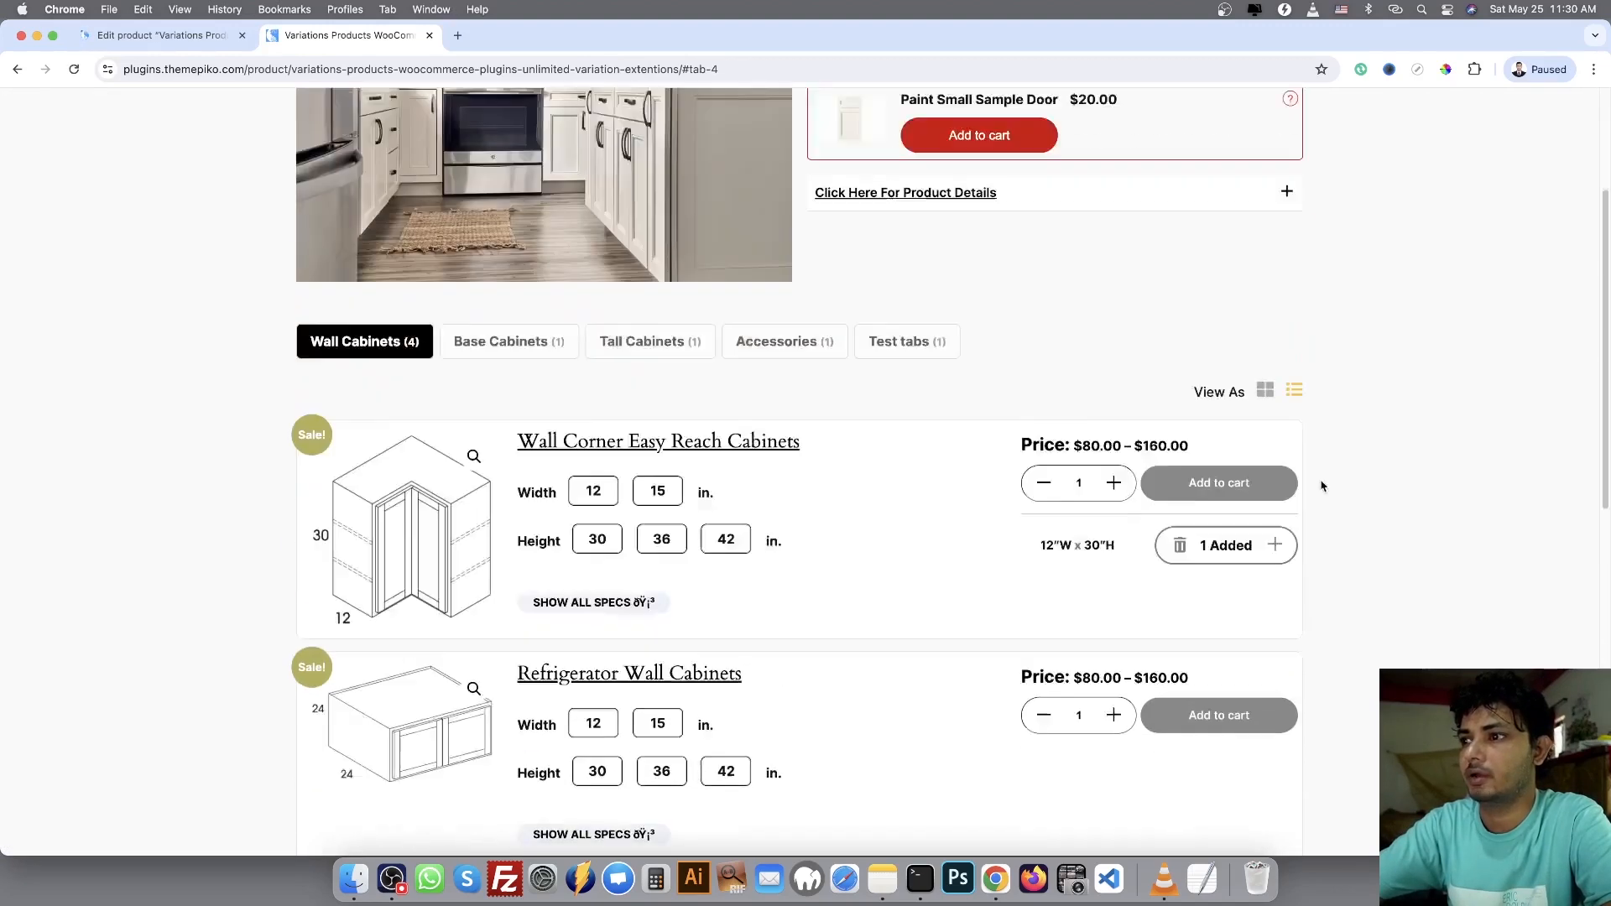
{"action": "scroll", "coordinate": [943, 406], "scroll_direction": "up", "scroll_amount": 2}
{"action": "left_click", "coordinate": [903, 285]}
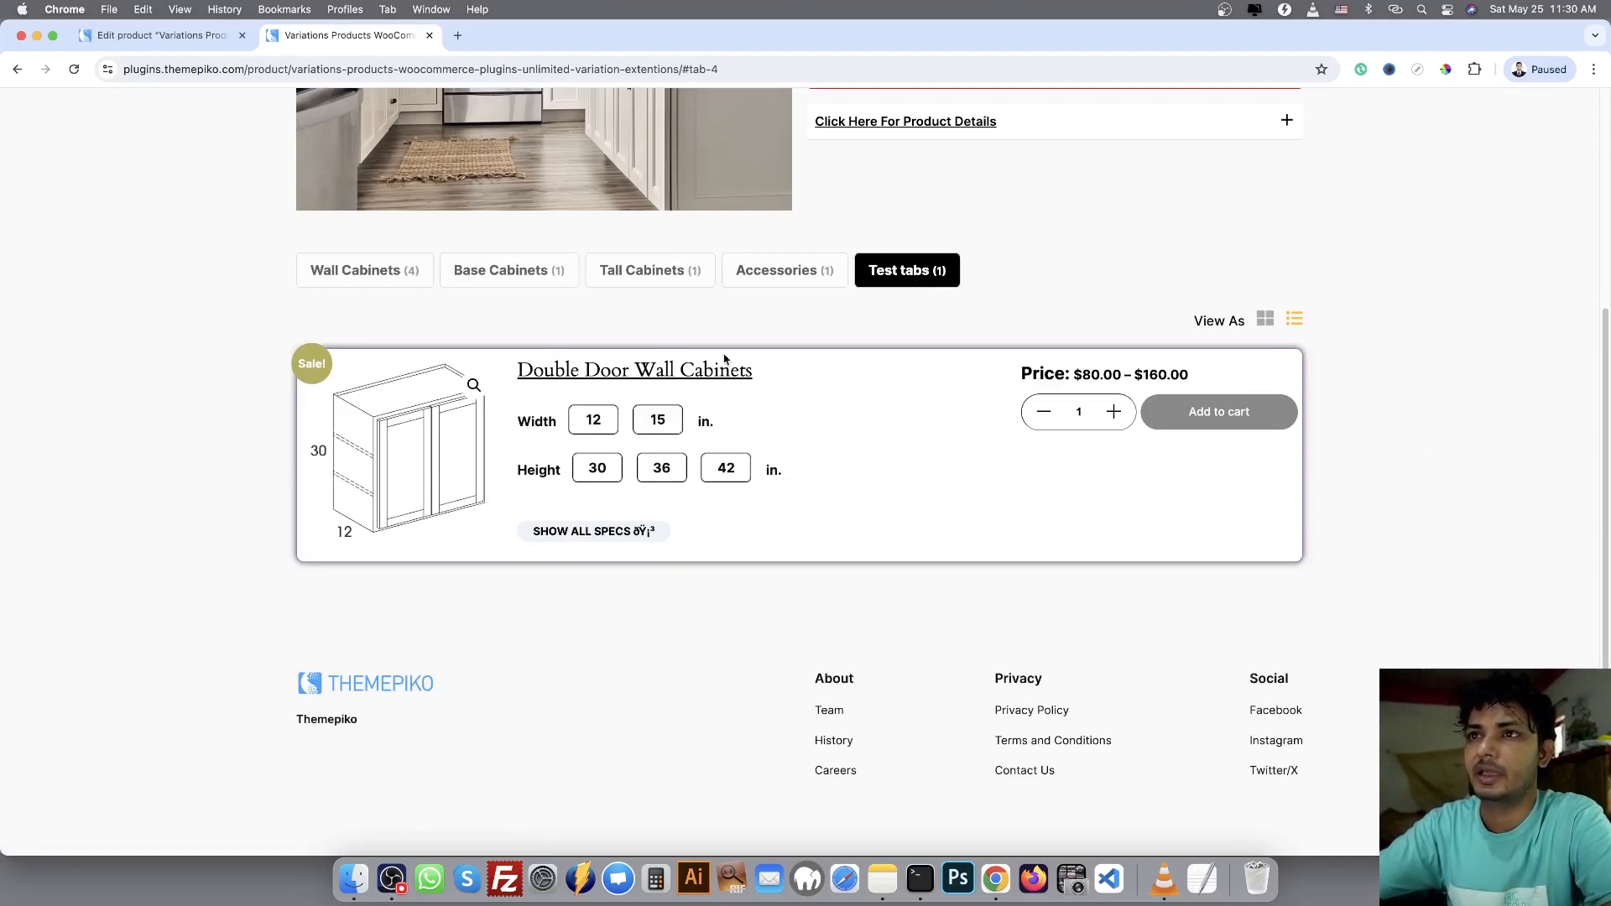
Return to the product editor and expand Test tabs among the product tabs to review its title and assigned product
{"action": "left_click", "coordinate": [162, 35]}
{"action": "scroll", "coordinate": [734, 327], "scroll_direction": "down", "scroll_amount": 10}
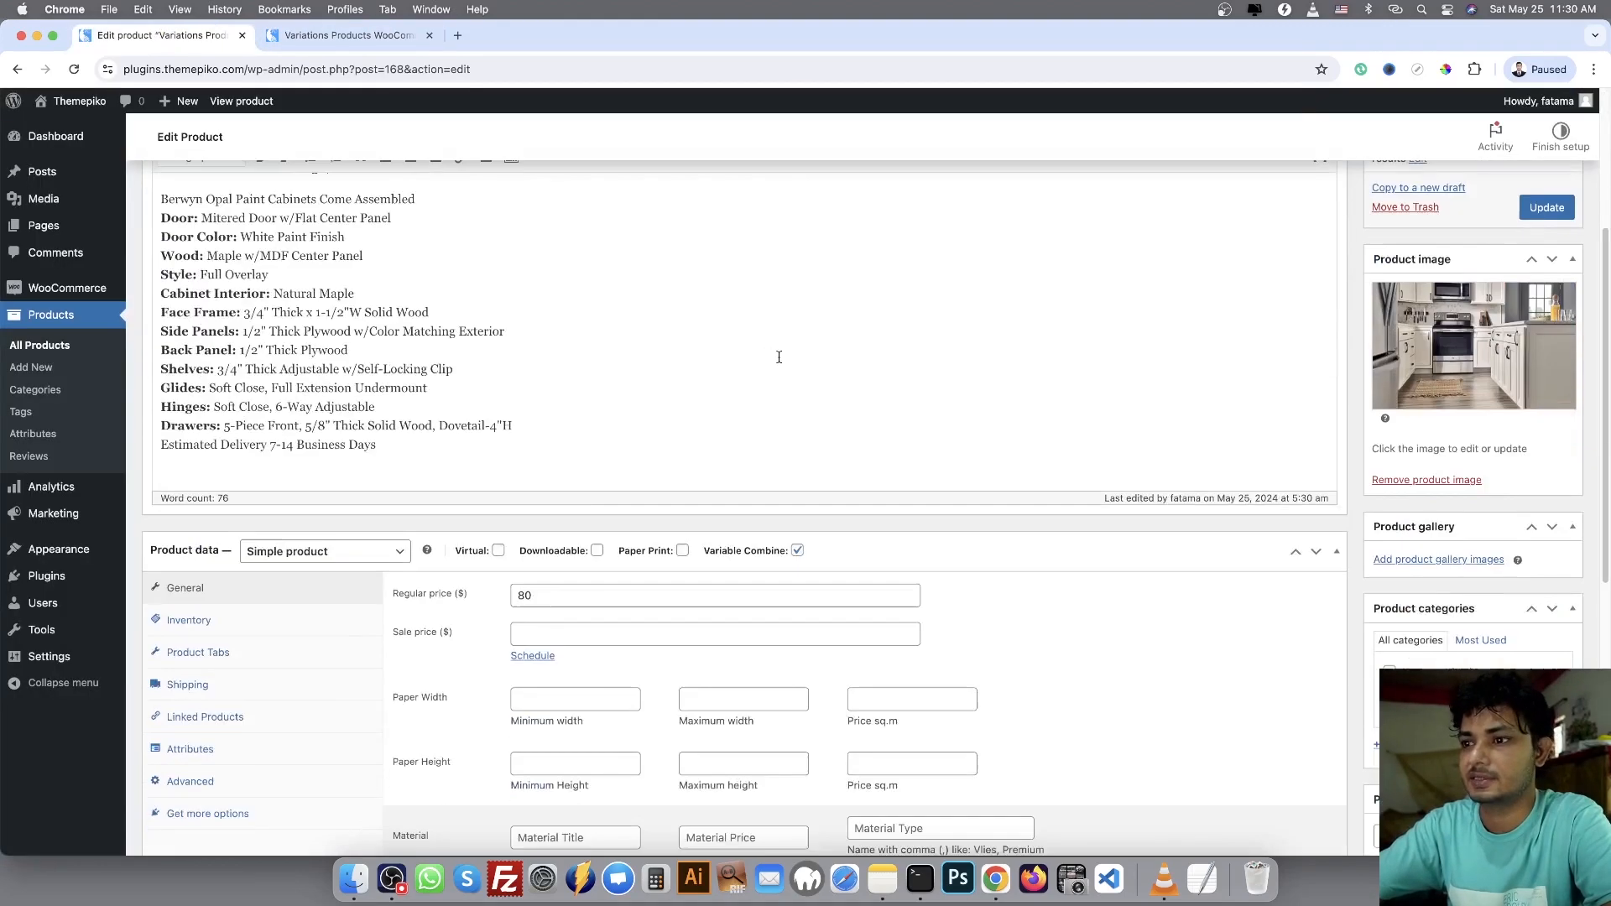
{"action": "left_click", "coordinate": [230, 536]}
{"action": "scroll", "coordinate": [532, 557], "scroll_direction": "down", "scroll_amount": 1}
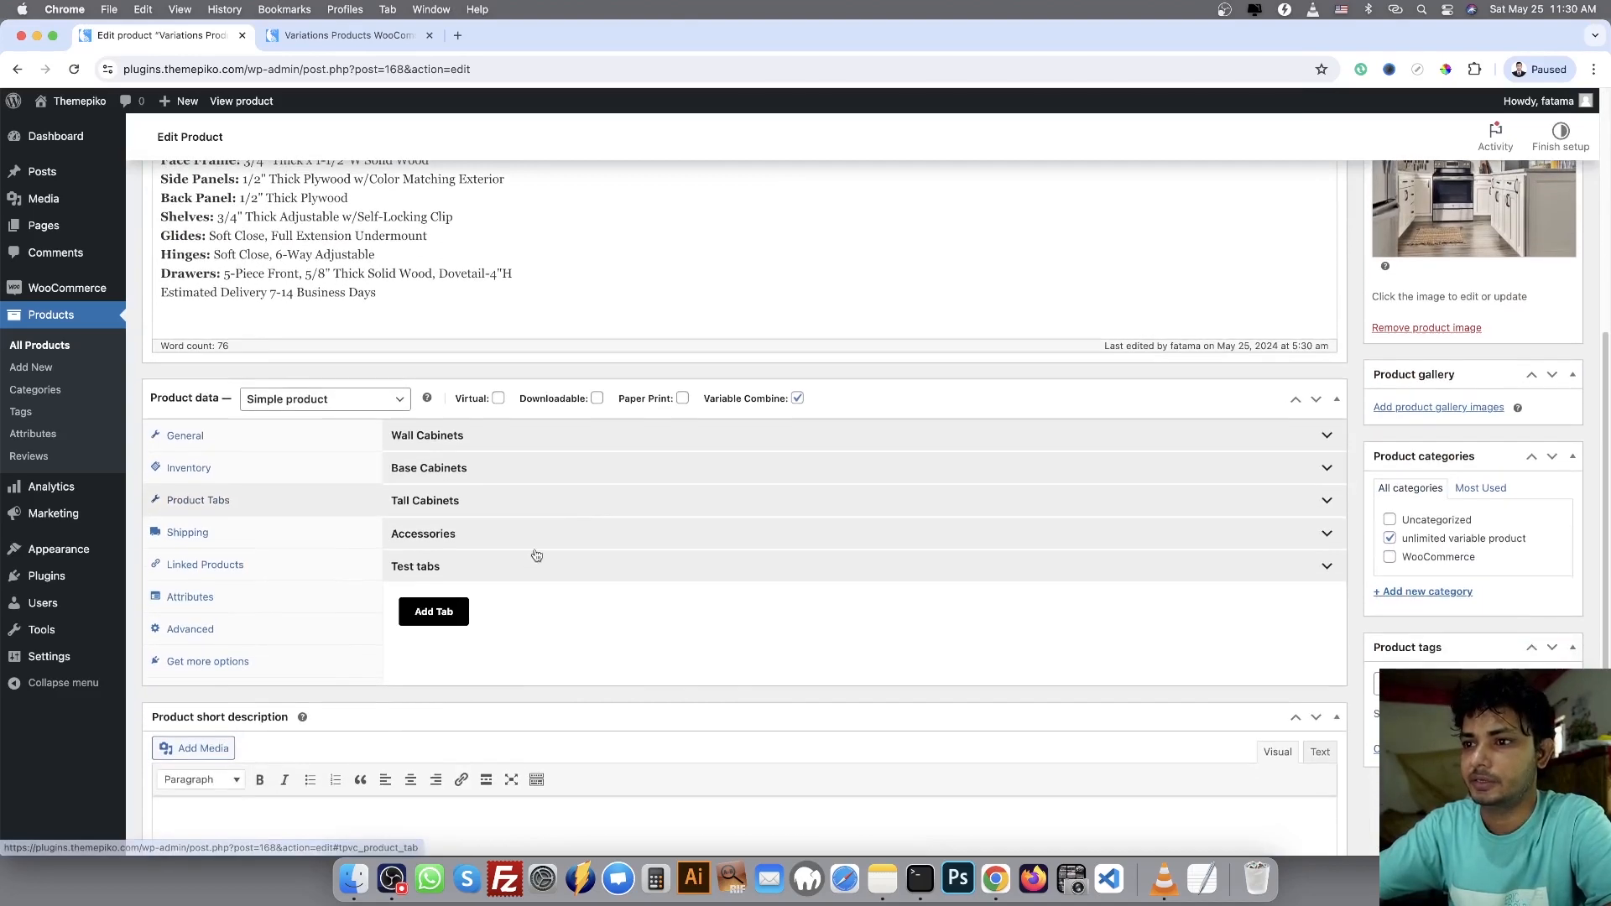
{"action": "left_click", "coordinate": [532, 565]}
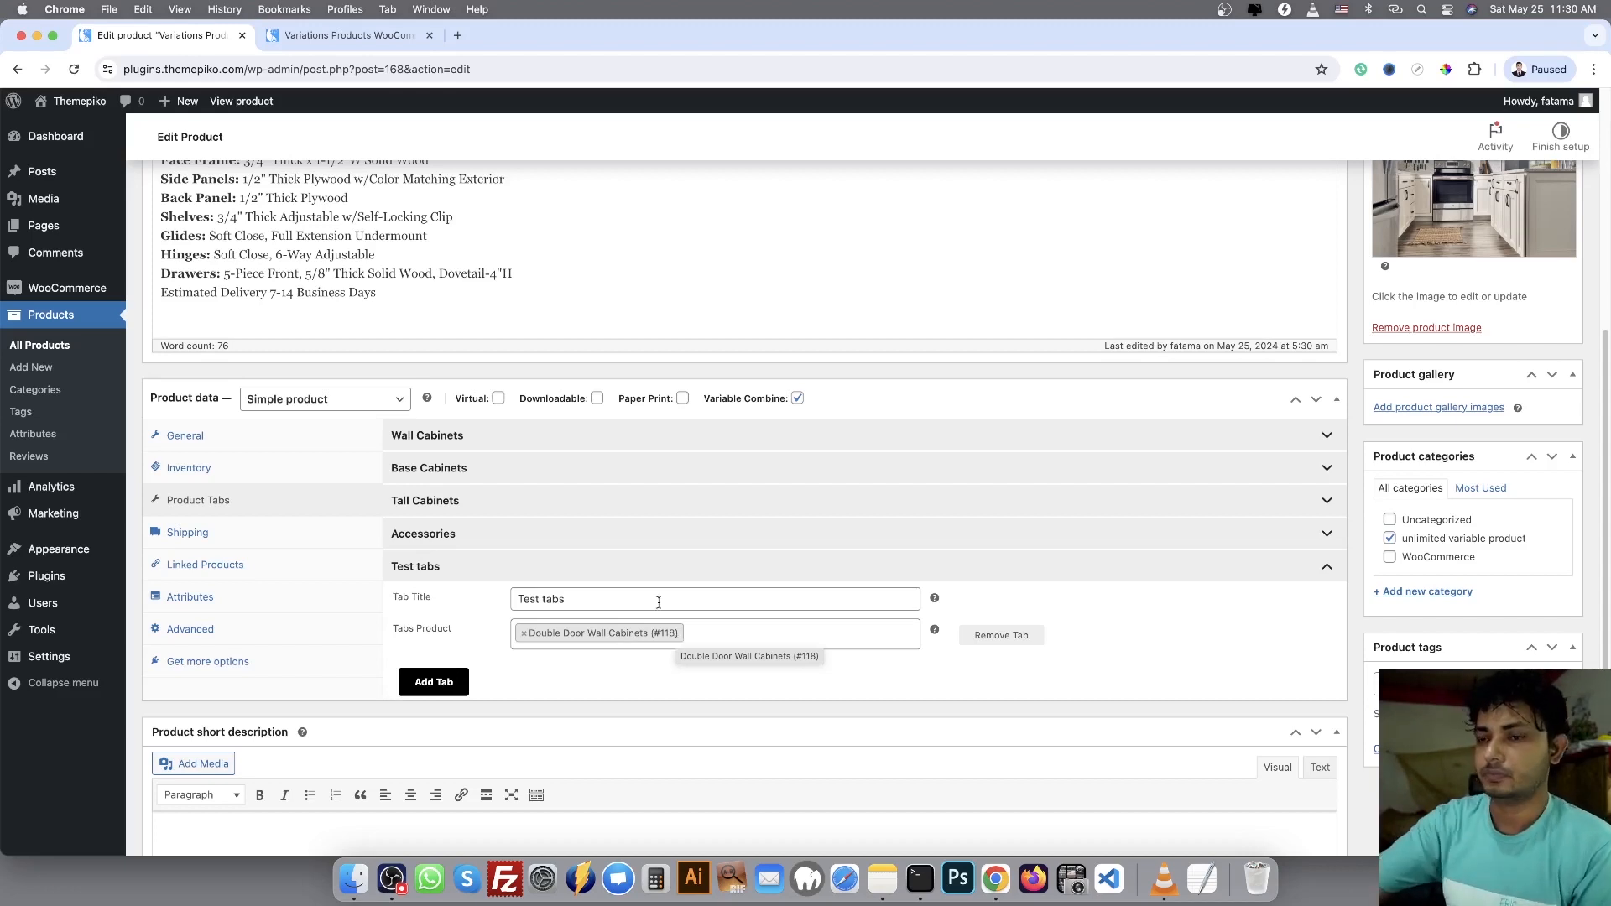
Open and close the Paint Small Sample Door quick view on the storefront from both its image and its quick-view marker
{"action": "left_click", "coordinate": [326, 39]}
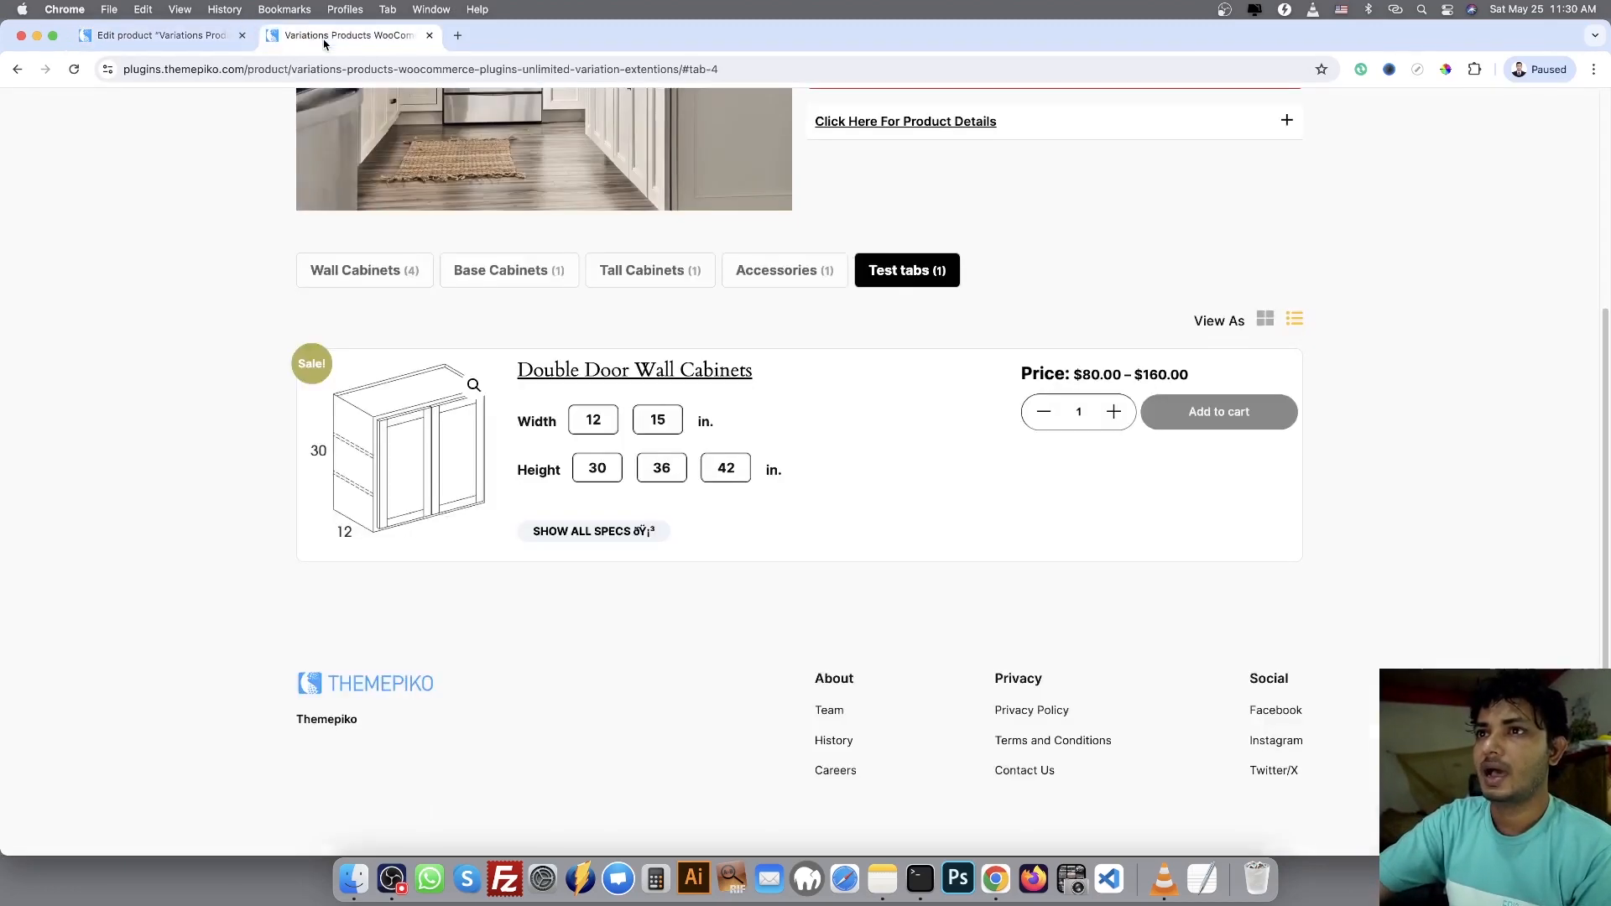
{"action": "scroll", "coordinate": [940, 491], "scroll_direction": "up", "scroll_amount": 2}
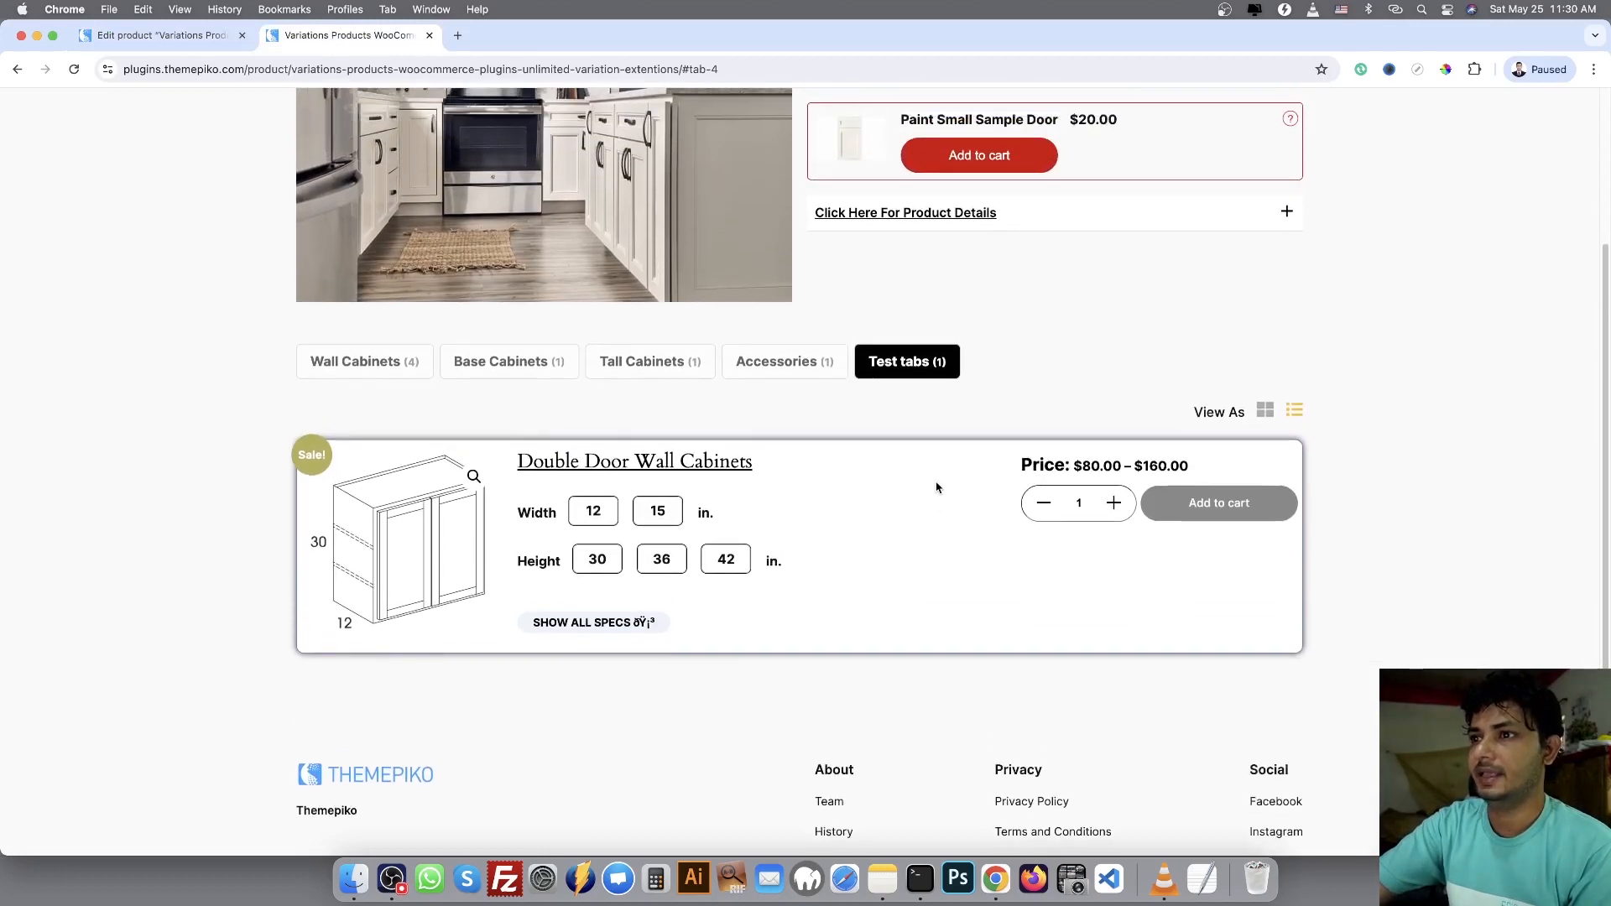
{"action": "scroll", "coordinate": [937, 487], "scroll_direction": "up", "scroll_amount": 3}
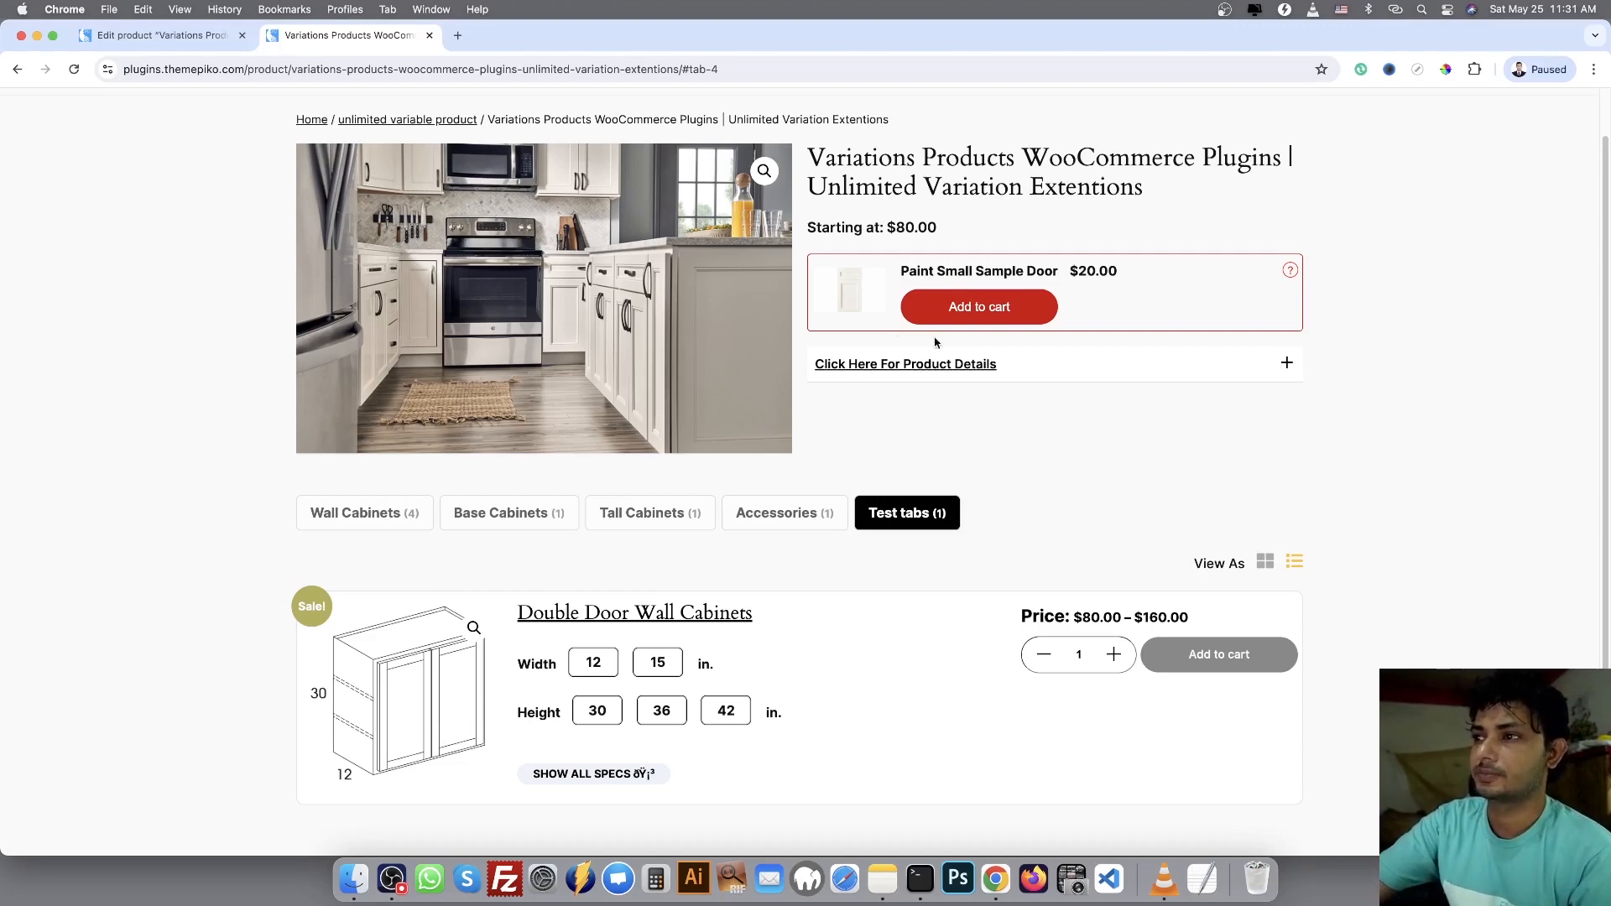
{"action": "scroll", "coordinate": [1097, 434], "scroll_direction": "up", "scroll_amount": 1}
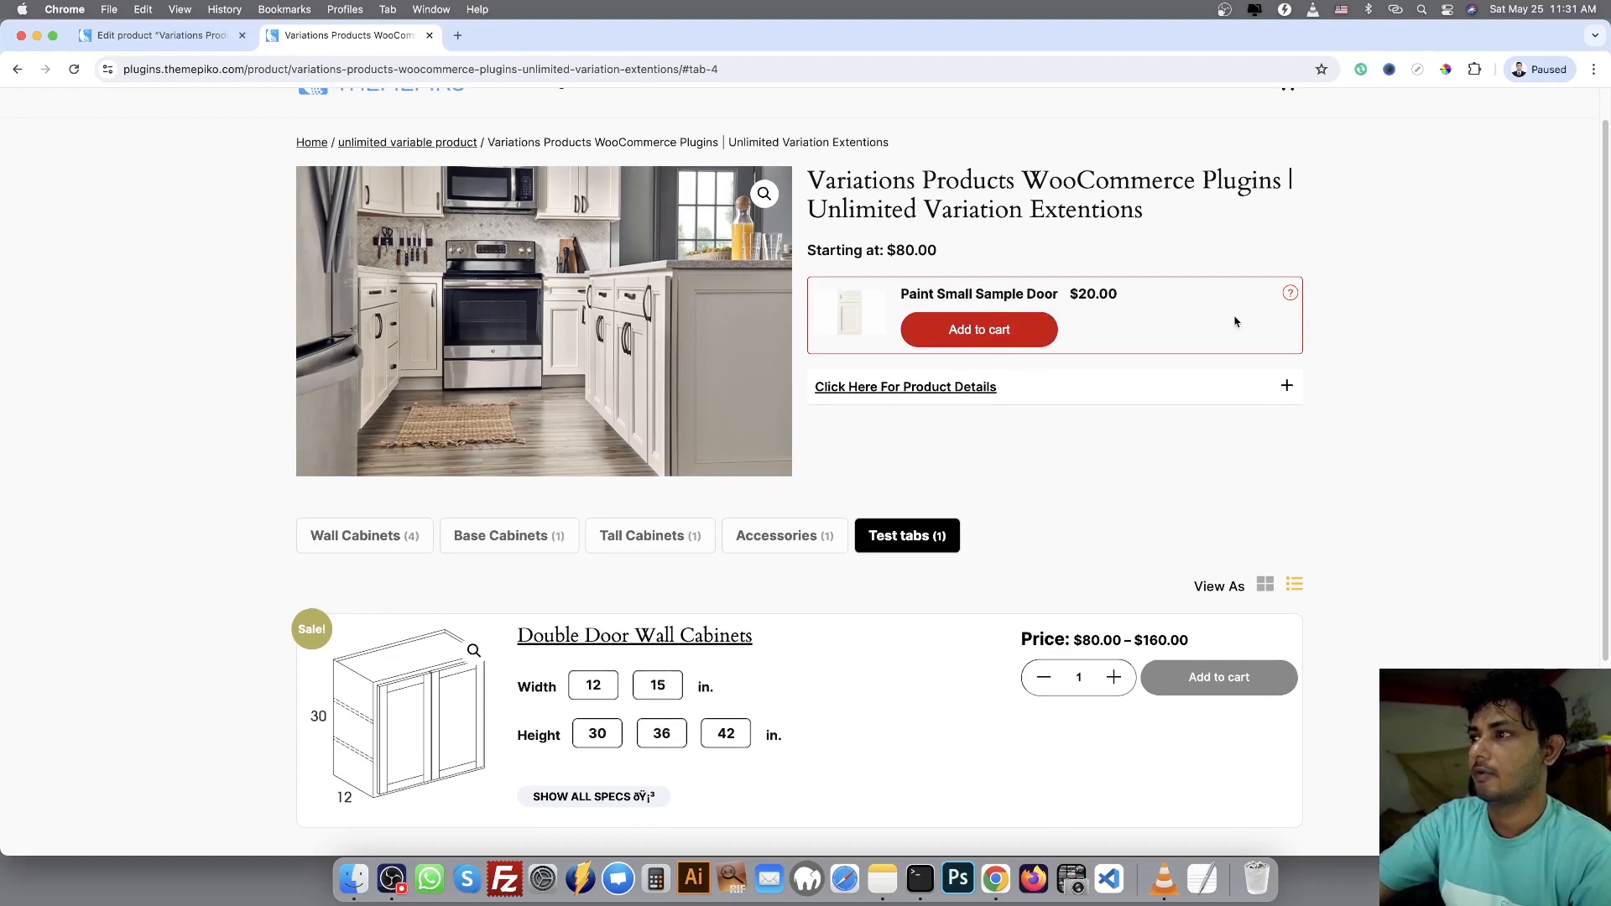
{"action": "left_click", "coordinate": [843, 319]}
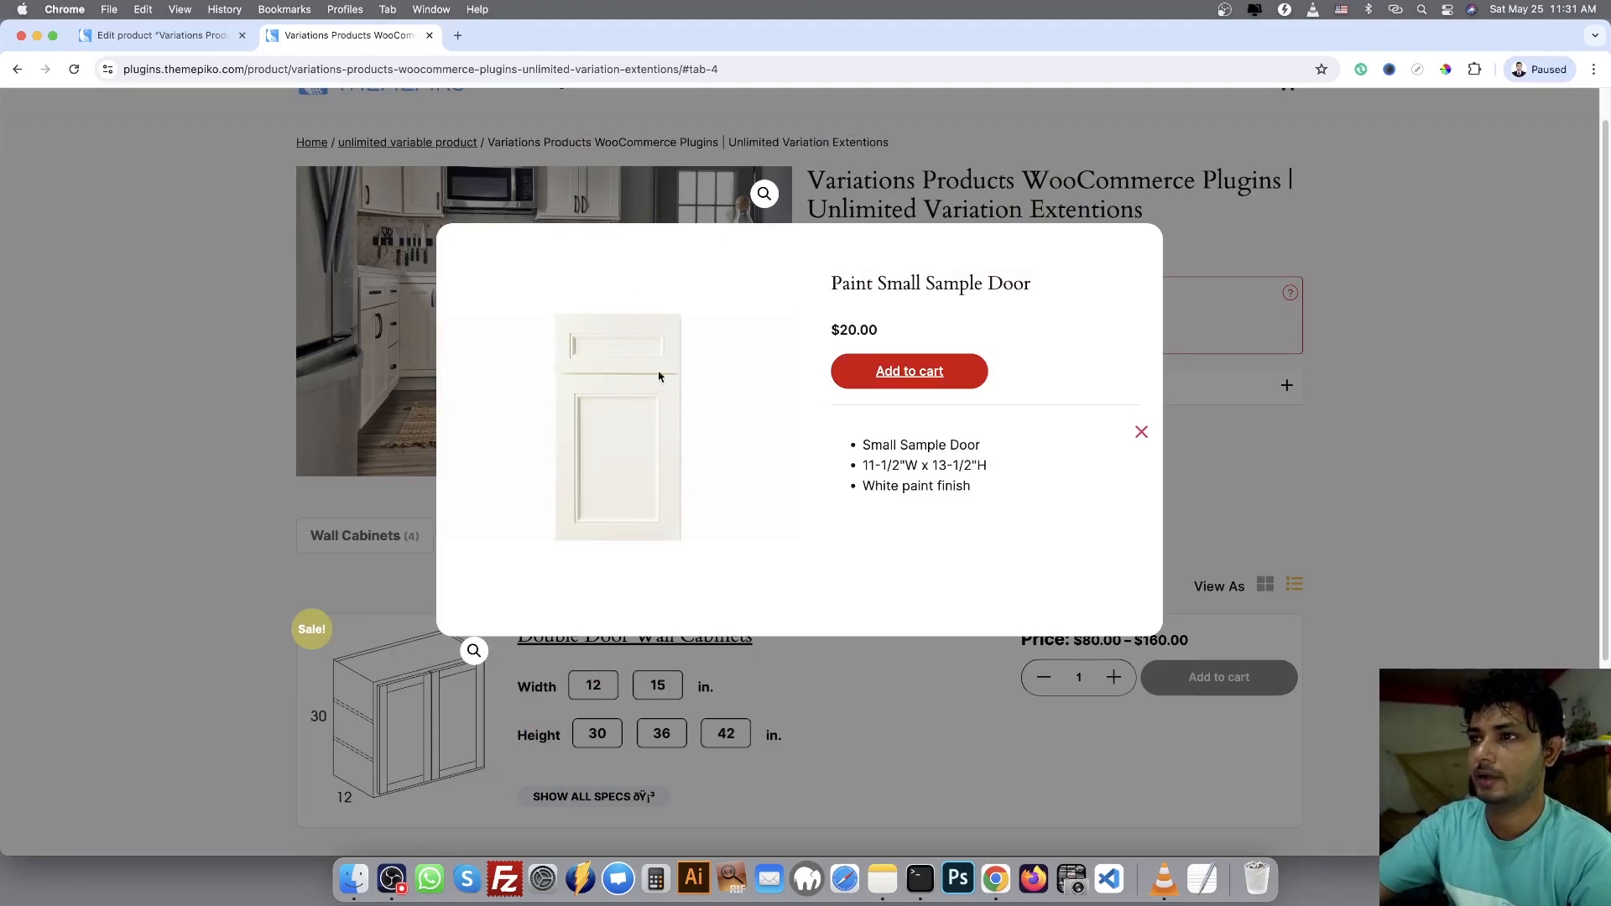
{"action": "mouse_move", "coordinate": [841, 285]}
{"action": "left_mouse_down"}
{"action": "mouse_move", "coordinate": [1065, 342]}
{"action": "mouse_move", "coordinate": [1046, 500]}
{"action": "left_mouse_up"}
{"action": "left_click", "coordinate": [1054, 486]}
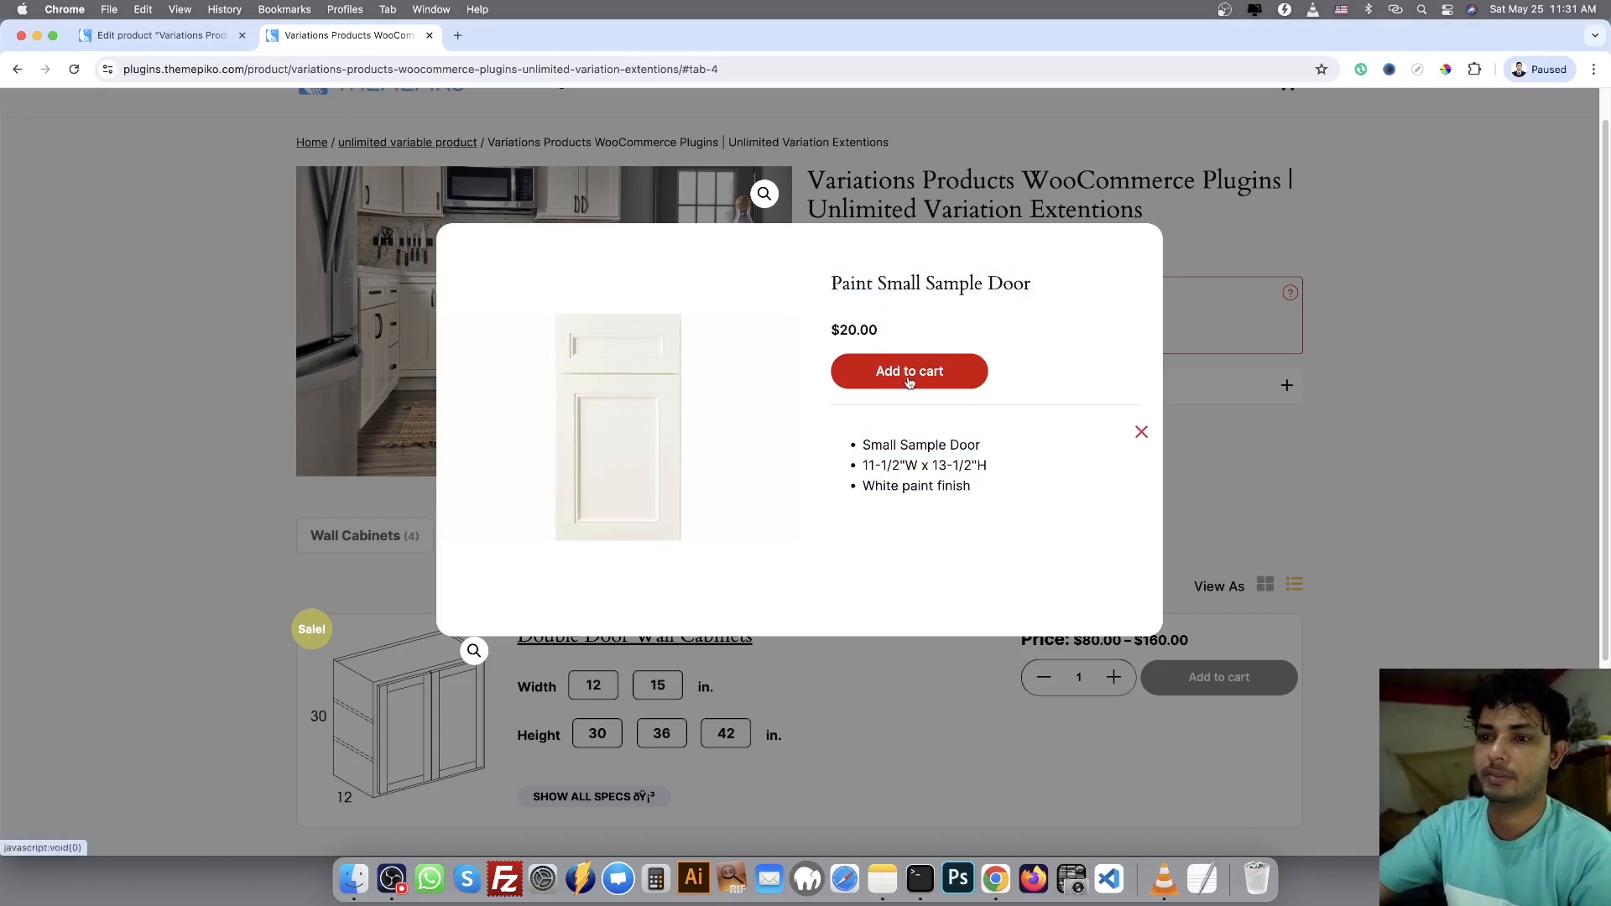
{"action": "left_click", "coordinate": [1307, 436]}
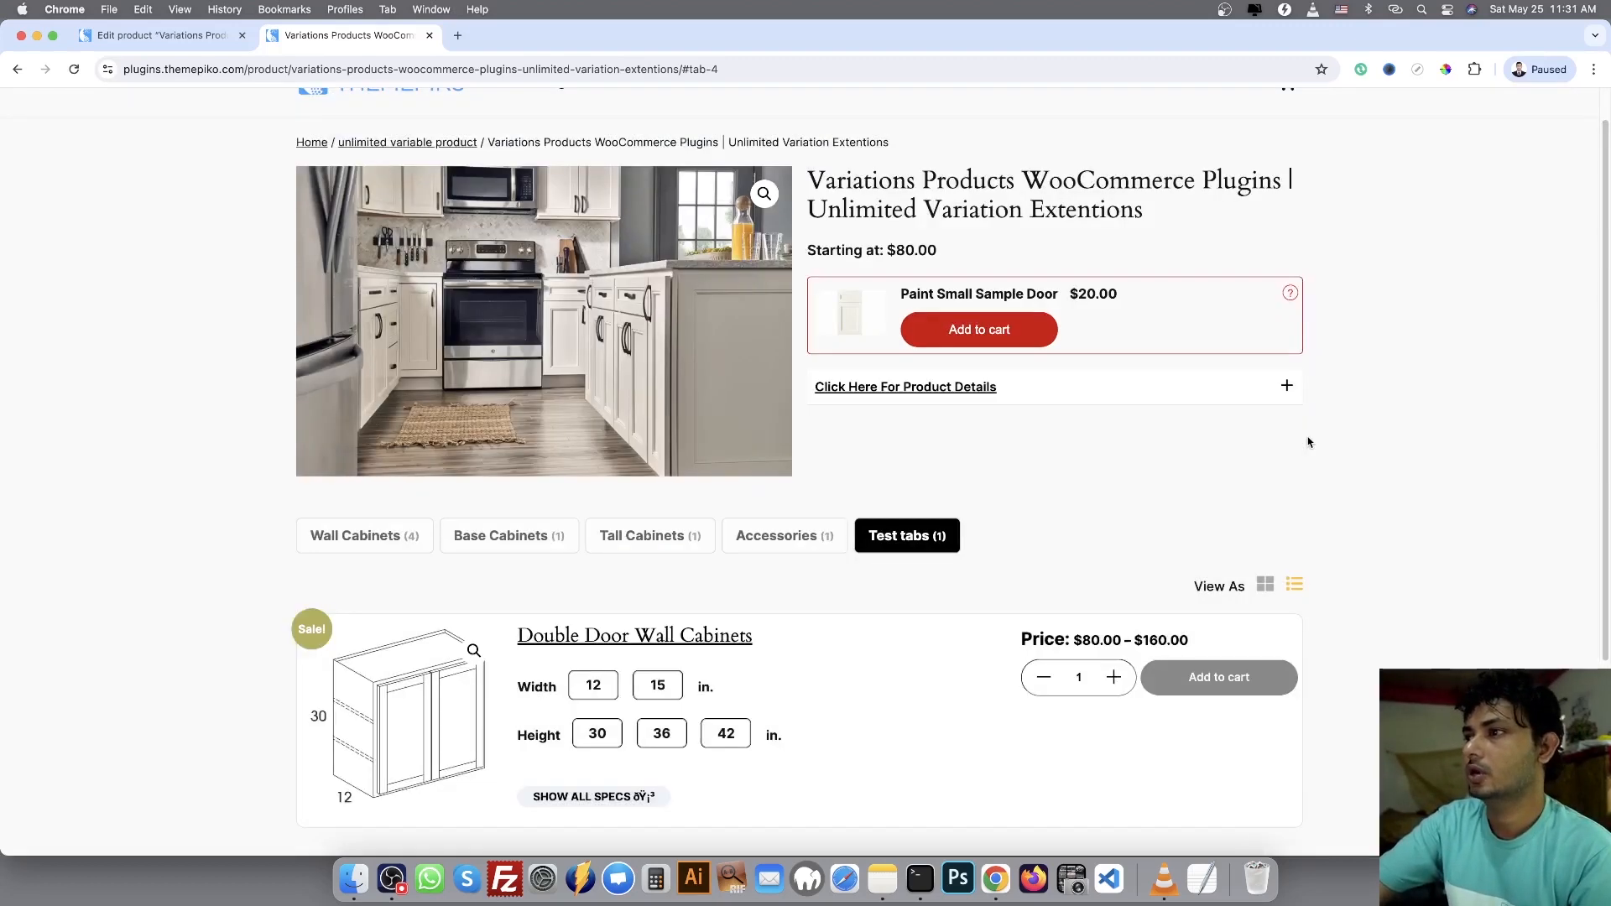
{"action": "left_click", "coordinate": [1290, 295]}
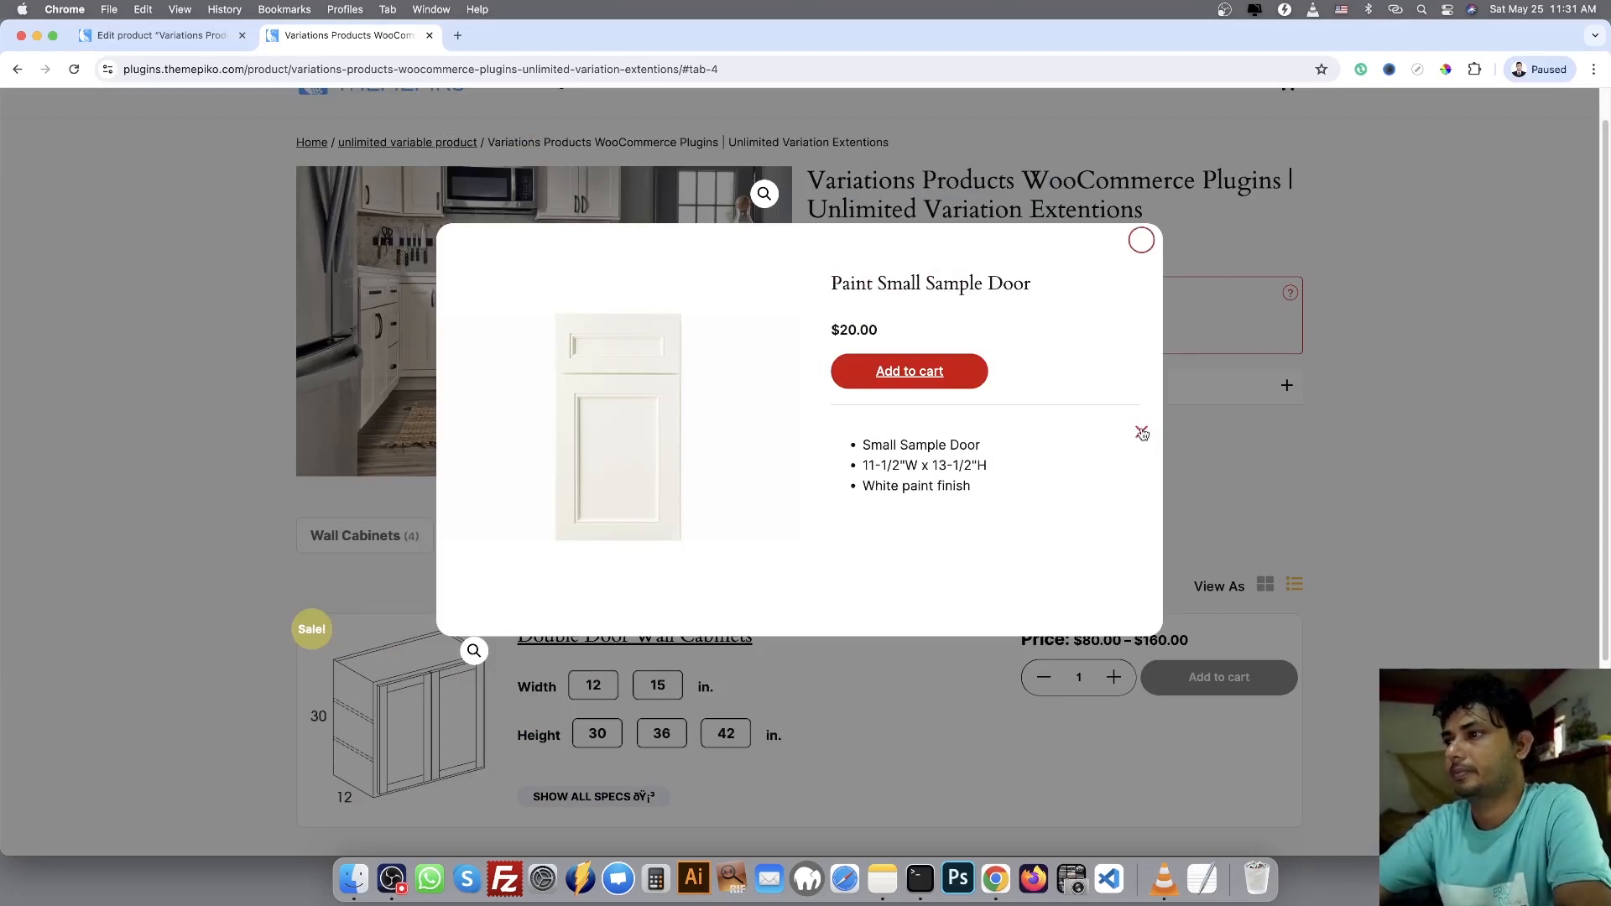
{"action": "left_click", "coordinate": [1141, 432]}
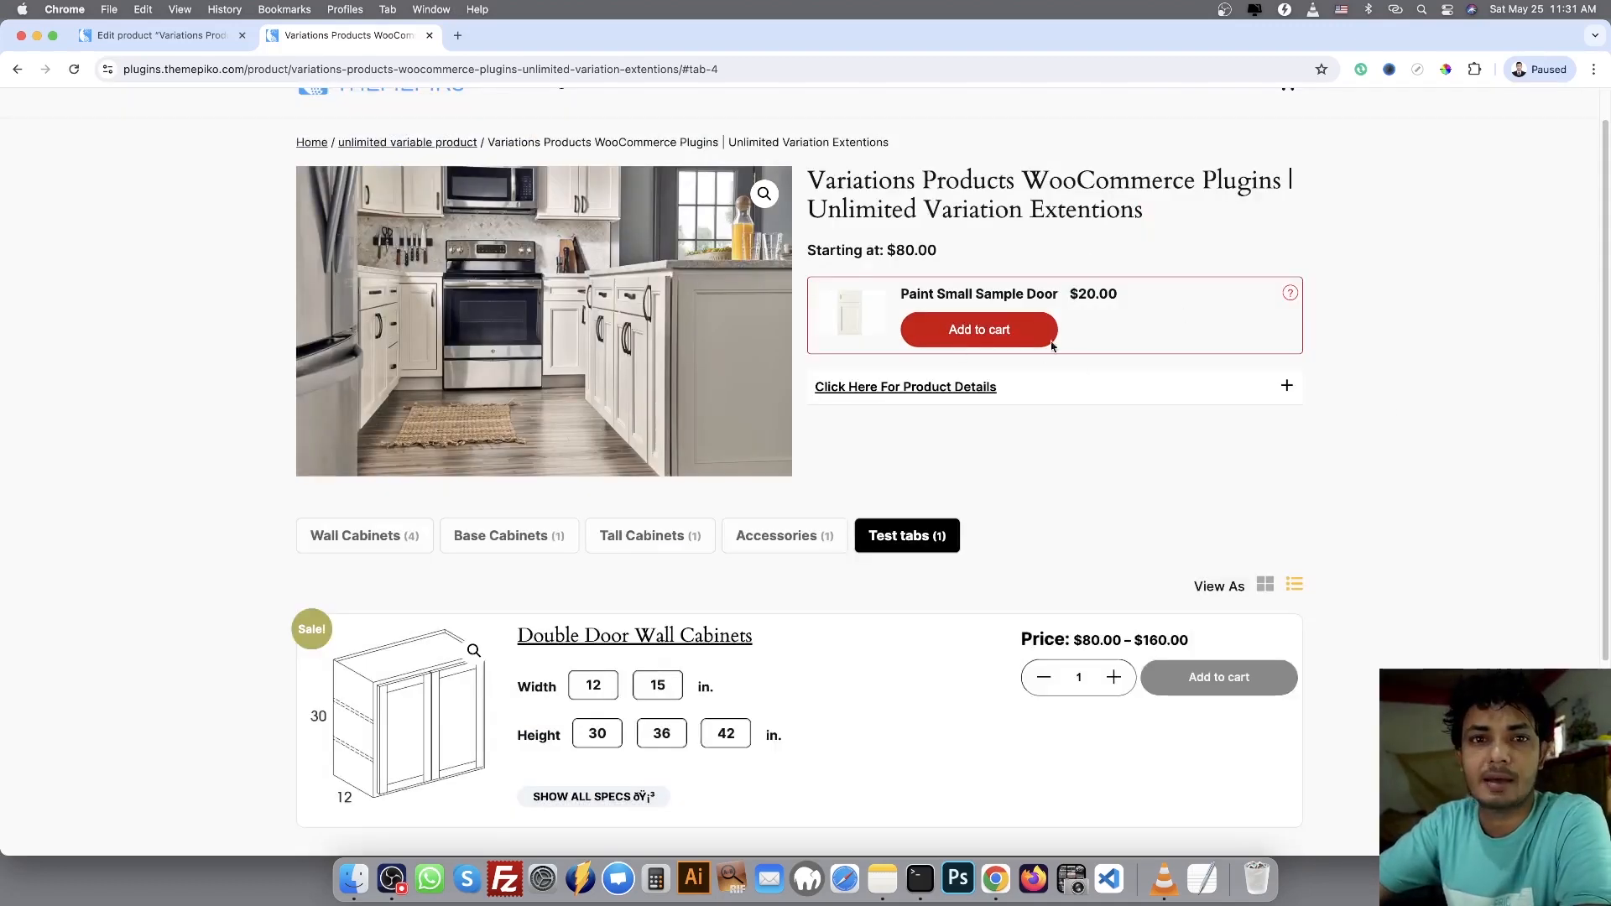
Search the product's upsells for "paint" and replace the Paint Small Sample Door upsell with Single Door Wall Cabinets (#89)
{"action": "left_click", "coordinate": [179, 37]}
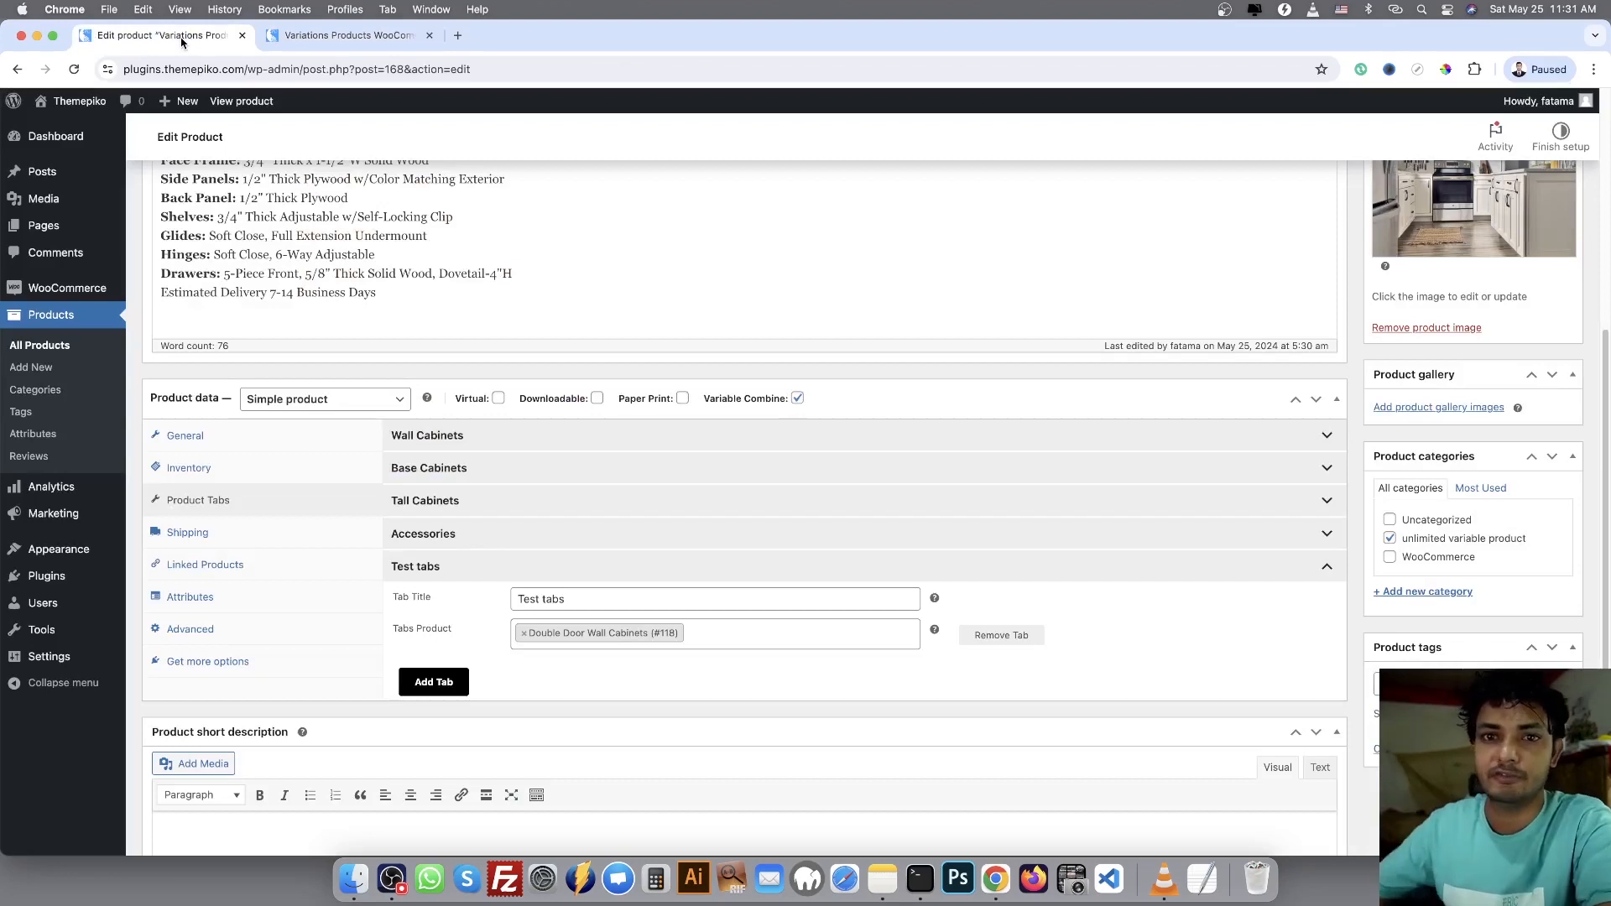
{"action": "left_click", "coordinate": [239, 564]}
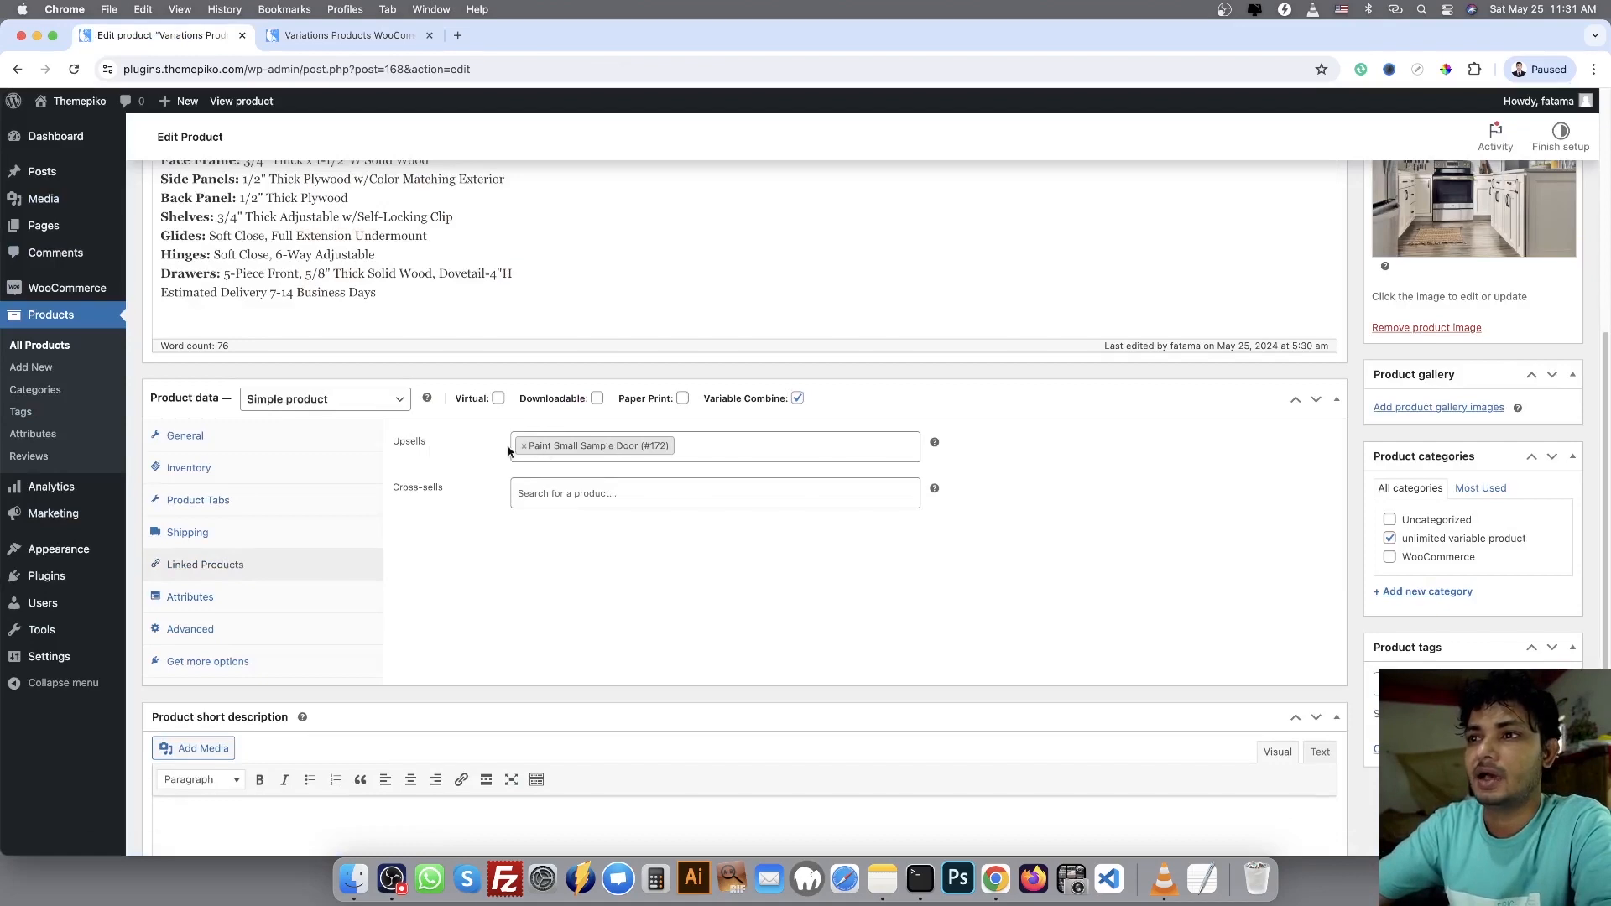
{"action": "left_click", "coordinate": [748, 439]}
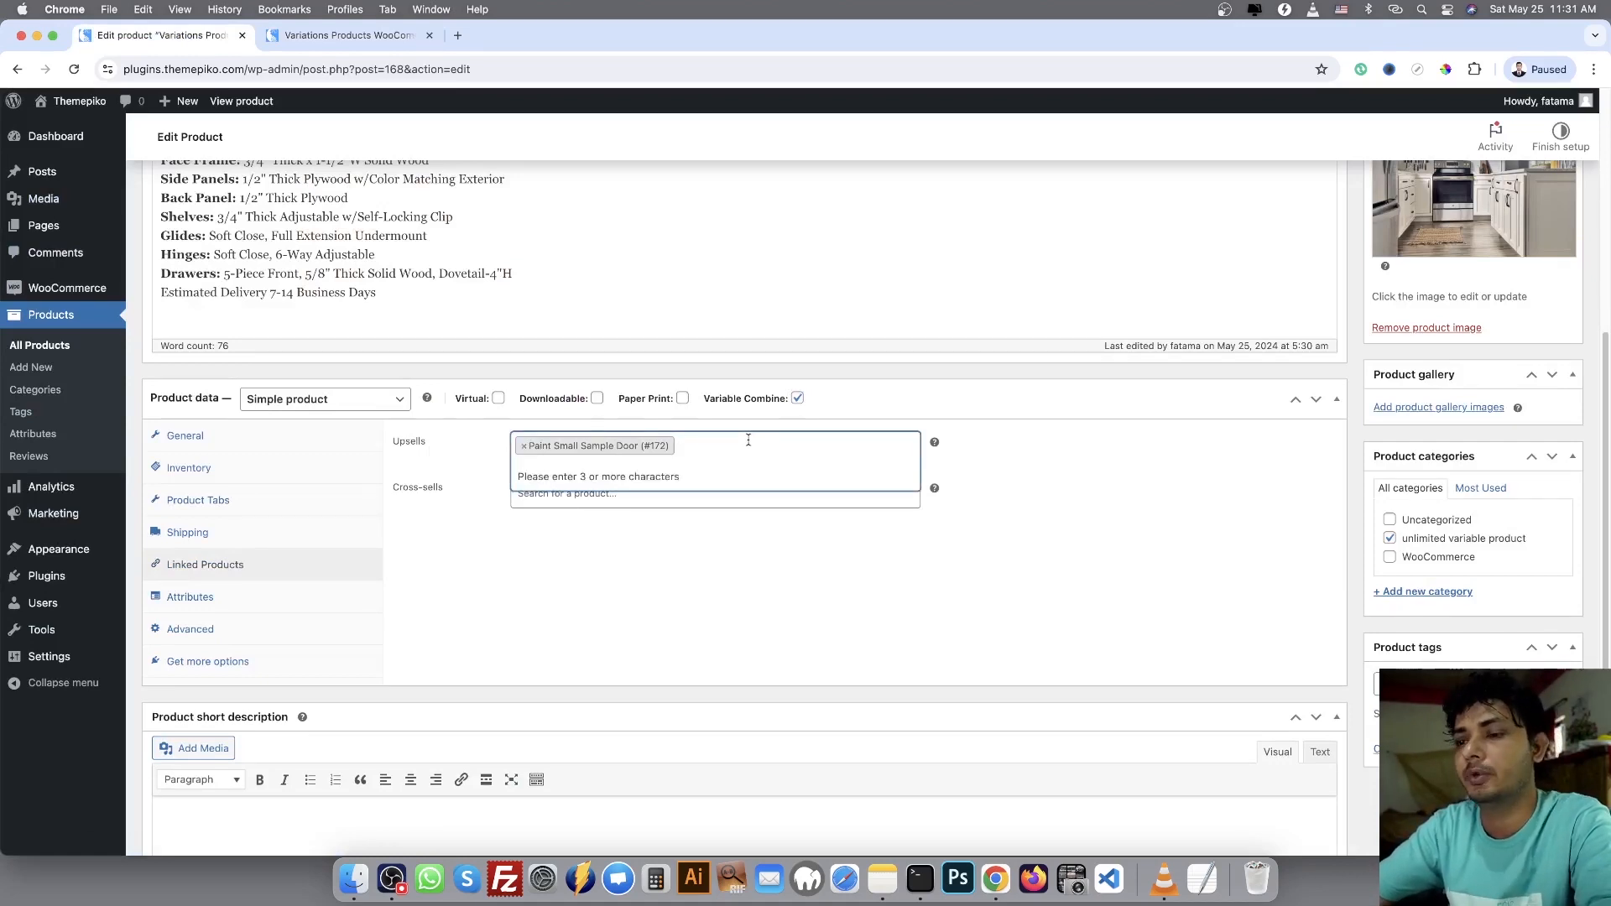
{"action": "type", "text": "one"}
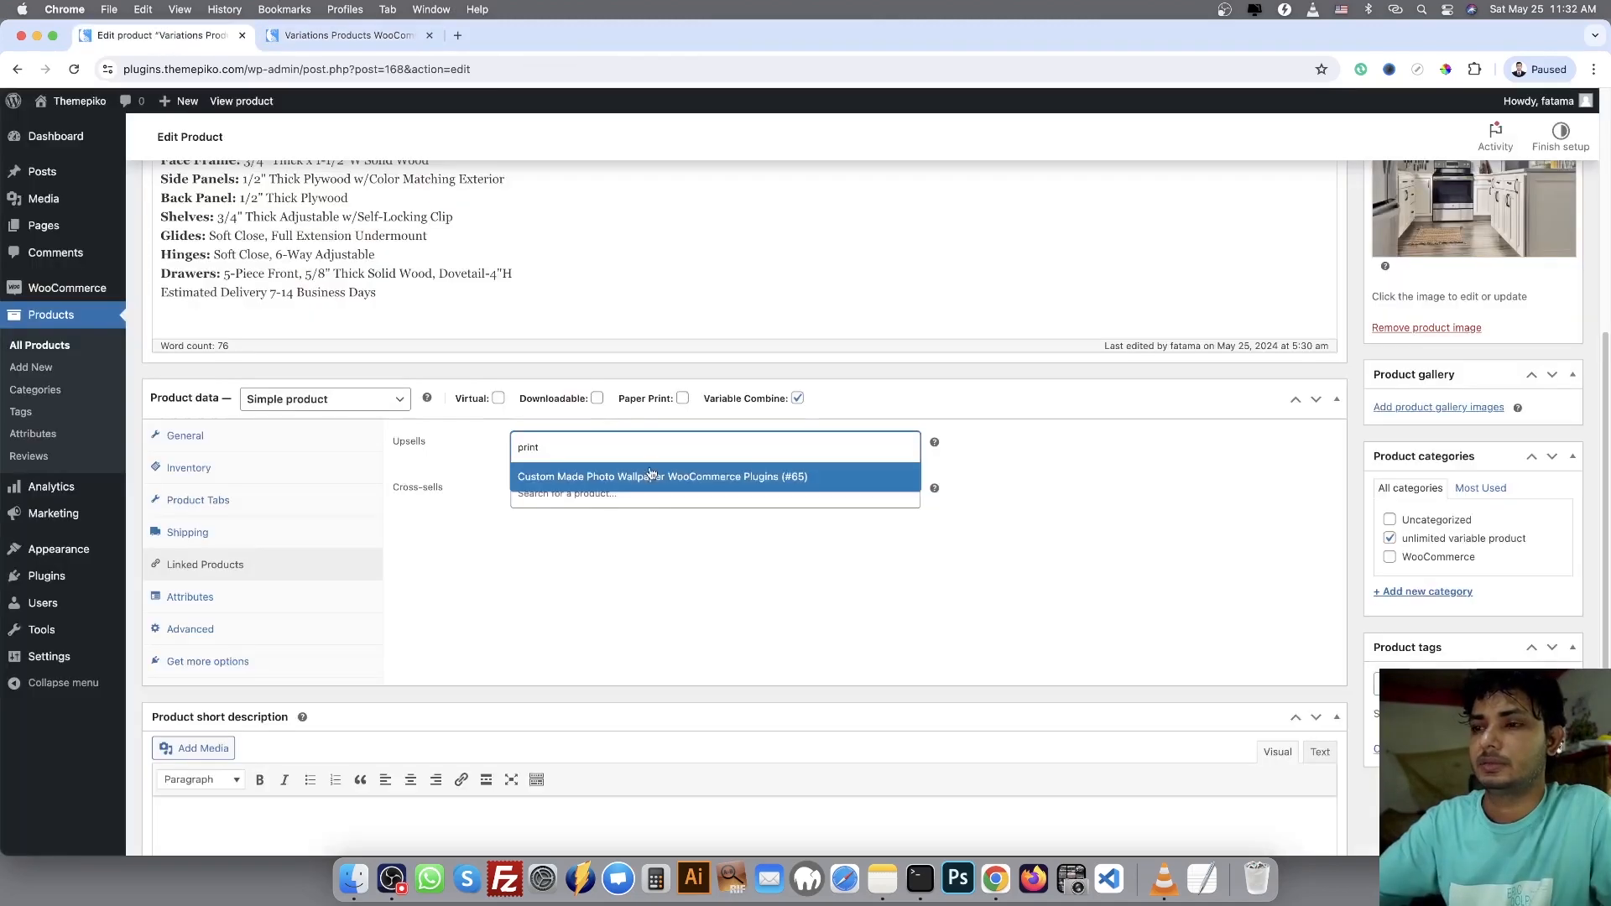
{"action": "double_click", "coordinate": [556, 451]}
{"action": "type", "text": "pai"}
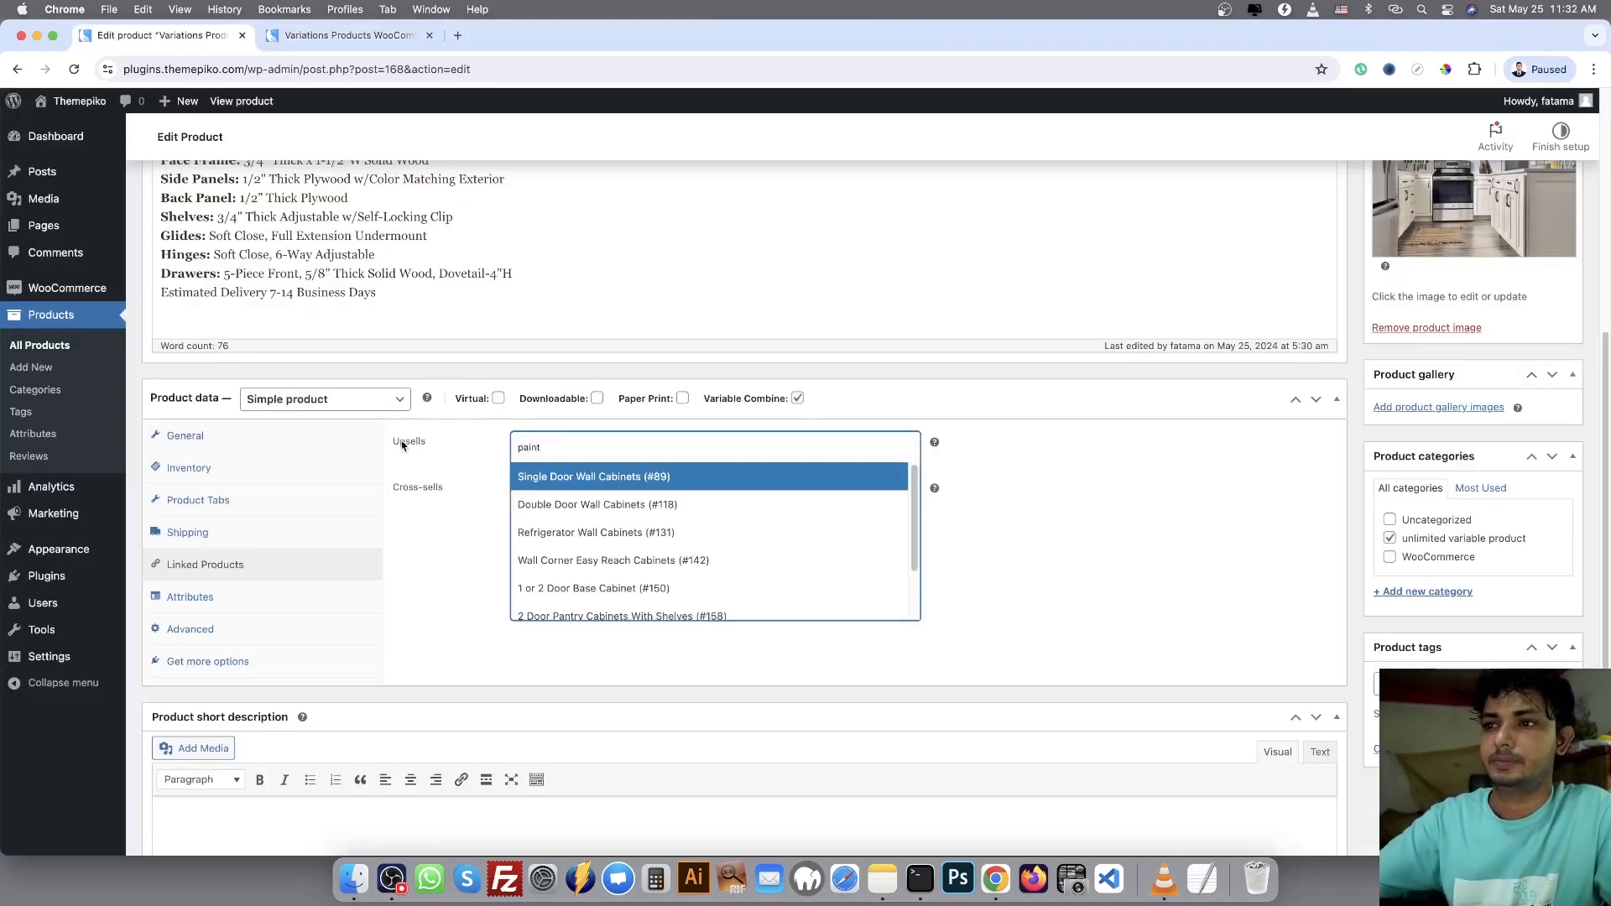
{"action": "left_click", "coordinate": [590, 475]}
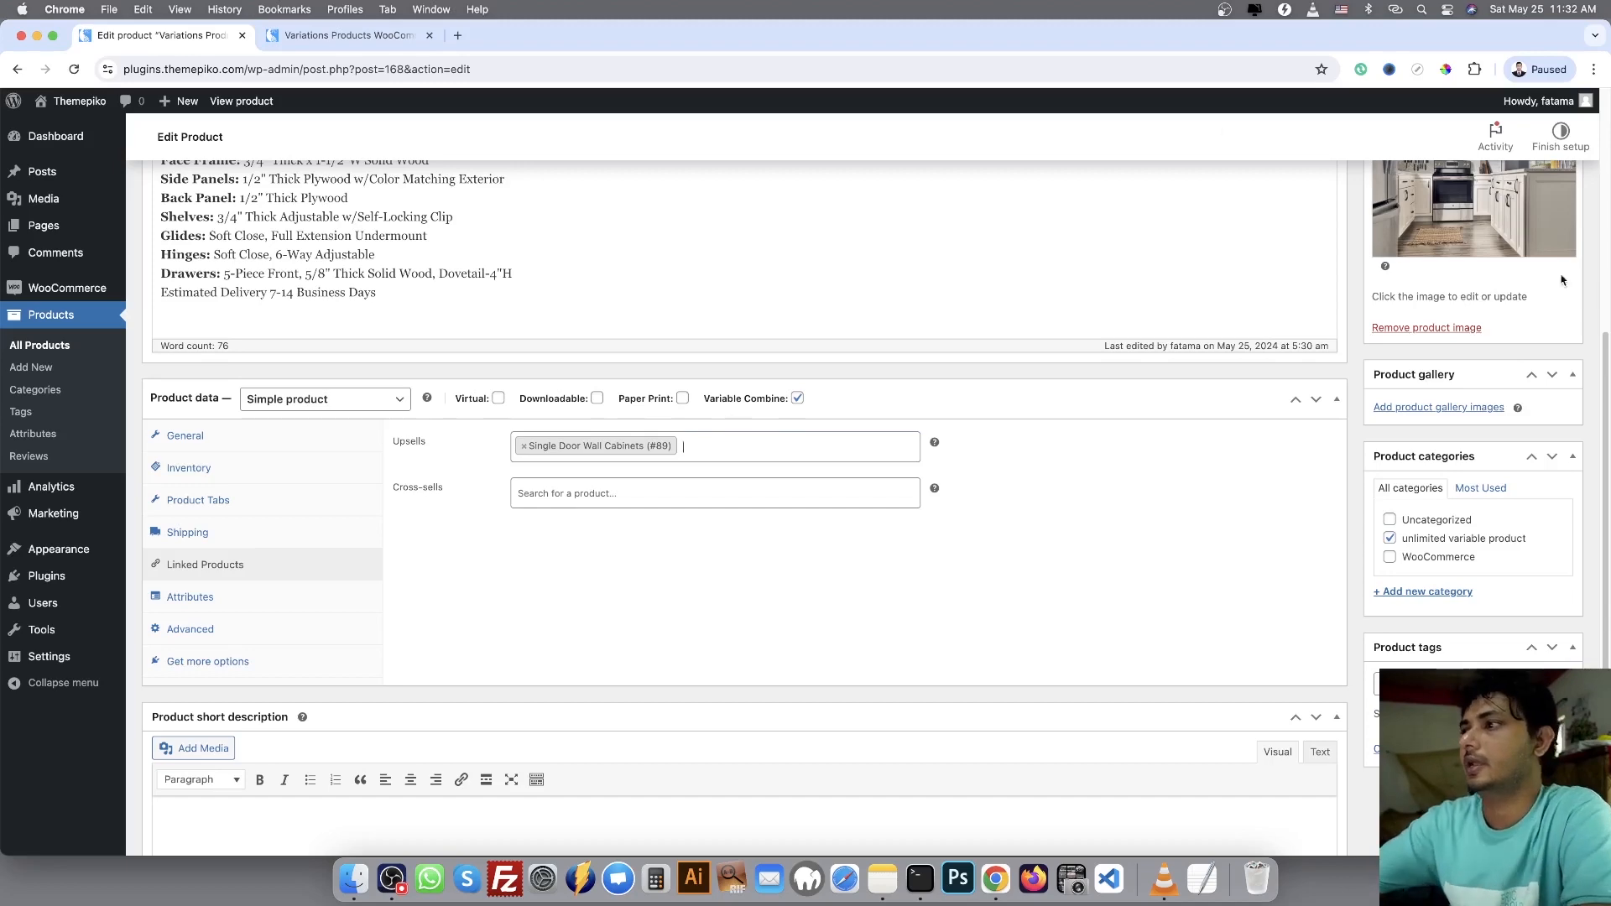
{"action": "scroll", "coordinate": [1530, 247], "scroll_direction": "up", "scroll_amount": 5}
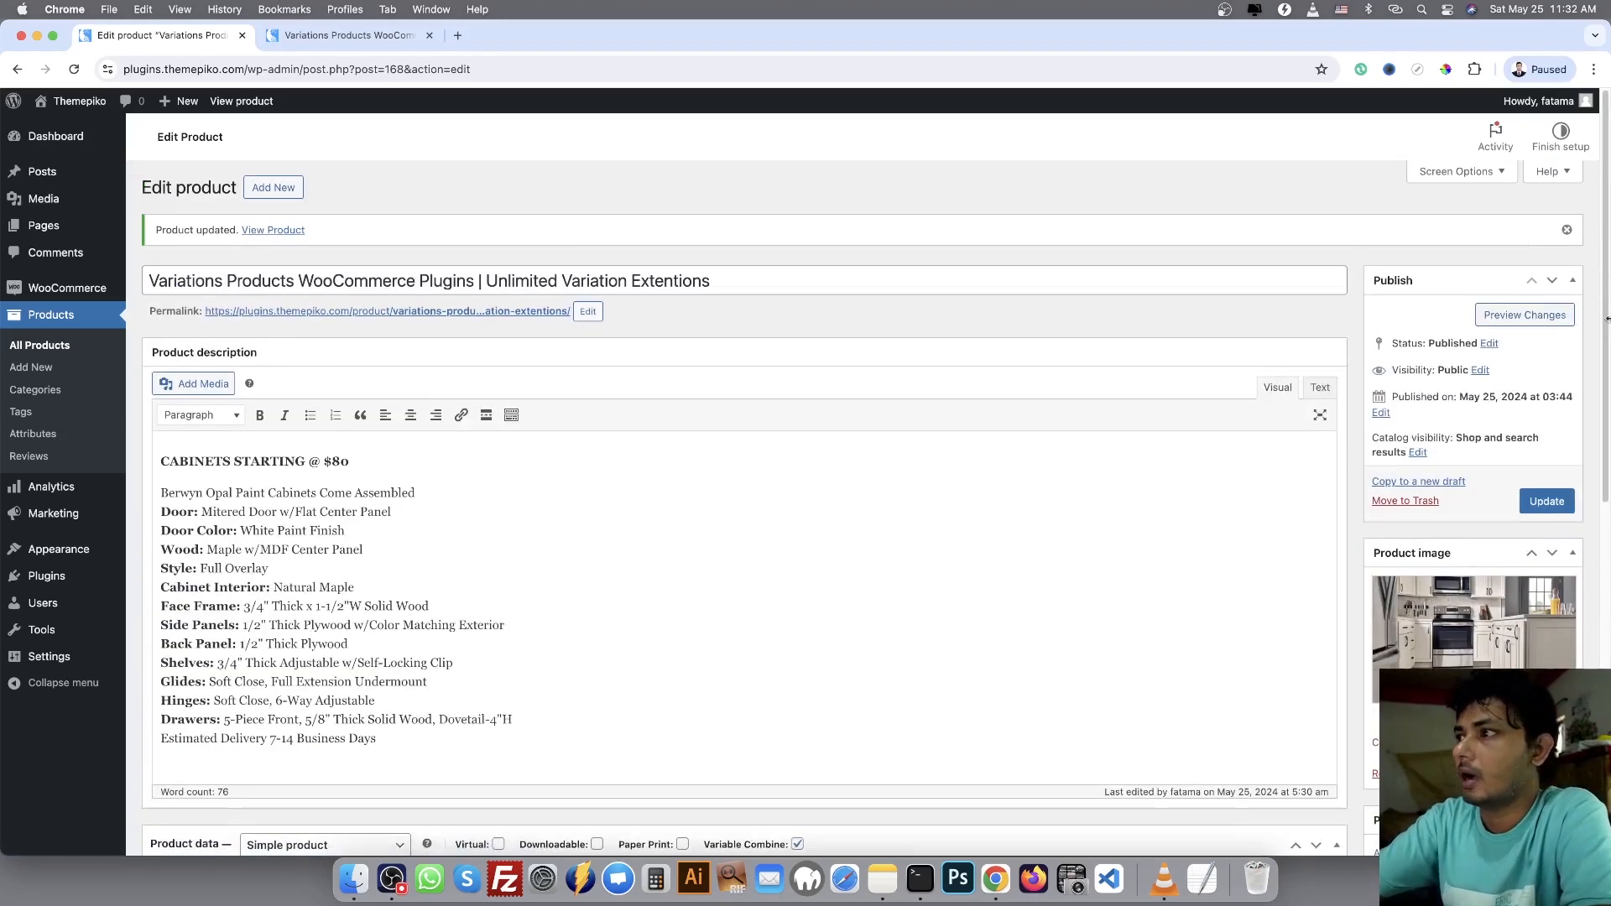
Reload the storefront product page, expand the product details to read the cabinet description, and collapse them again
{"action": "left_click", "coordinate": [324, 35]}
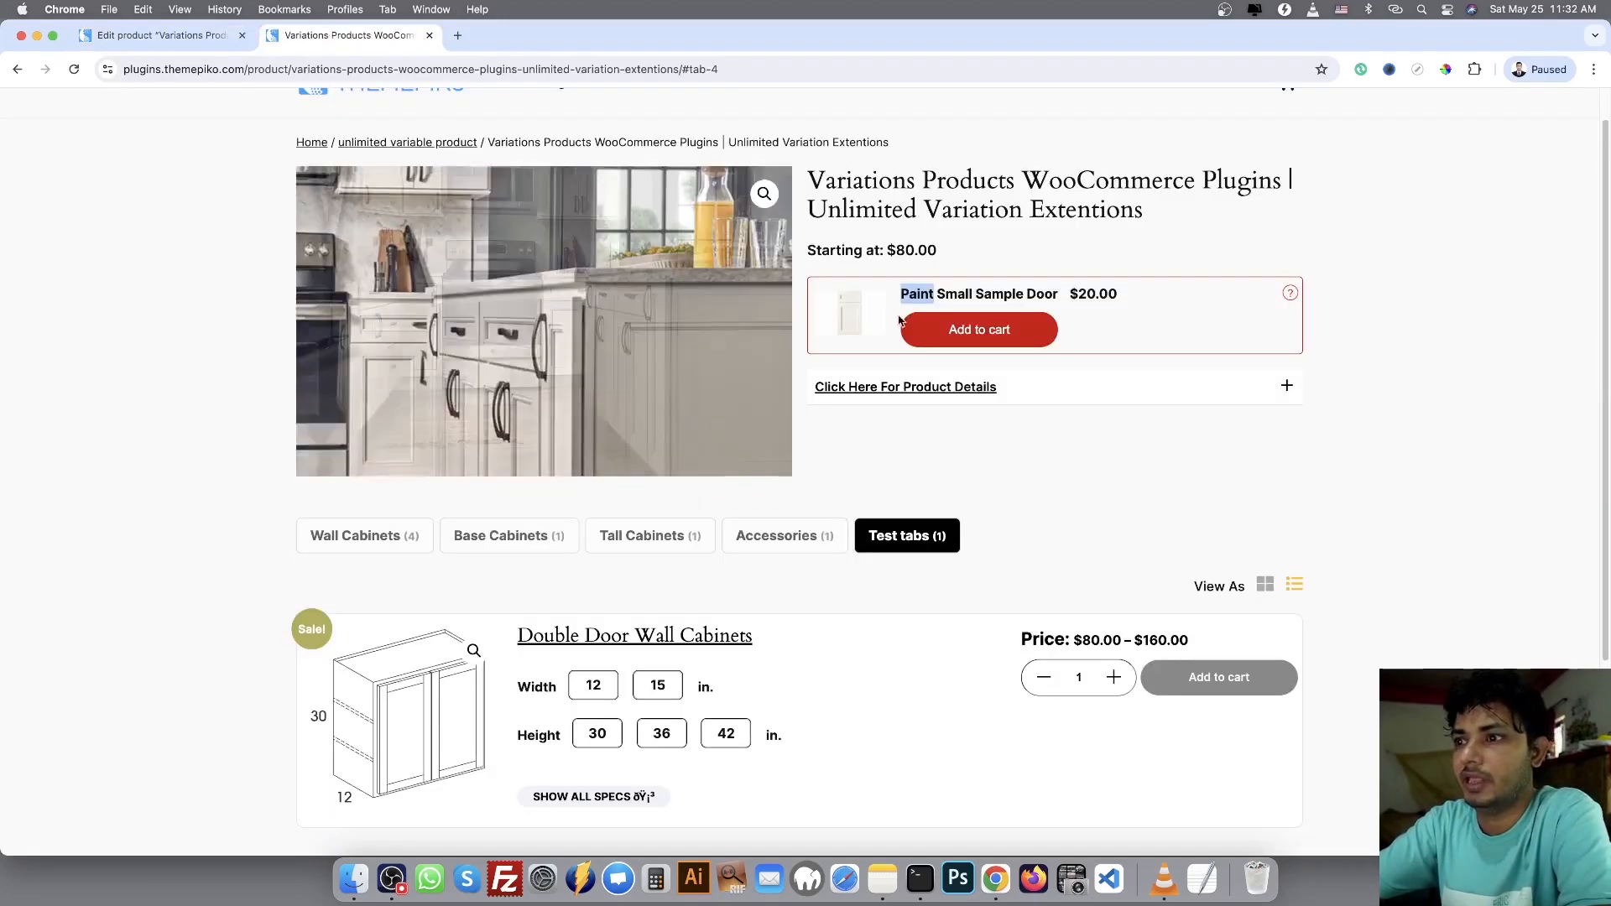
{"action": "left_click", "coordinate": [74, 70]}
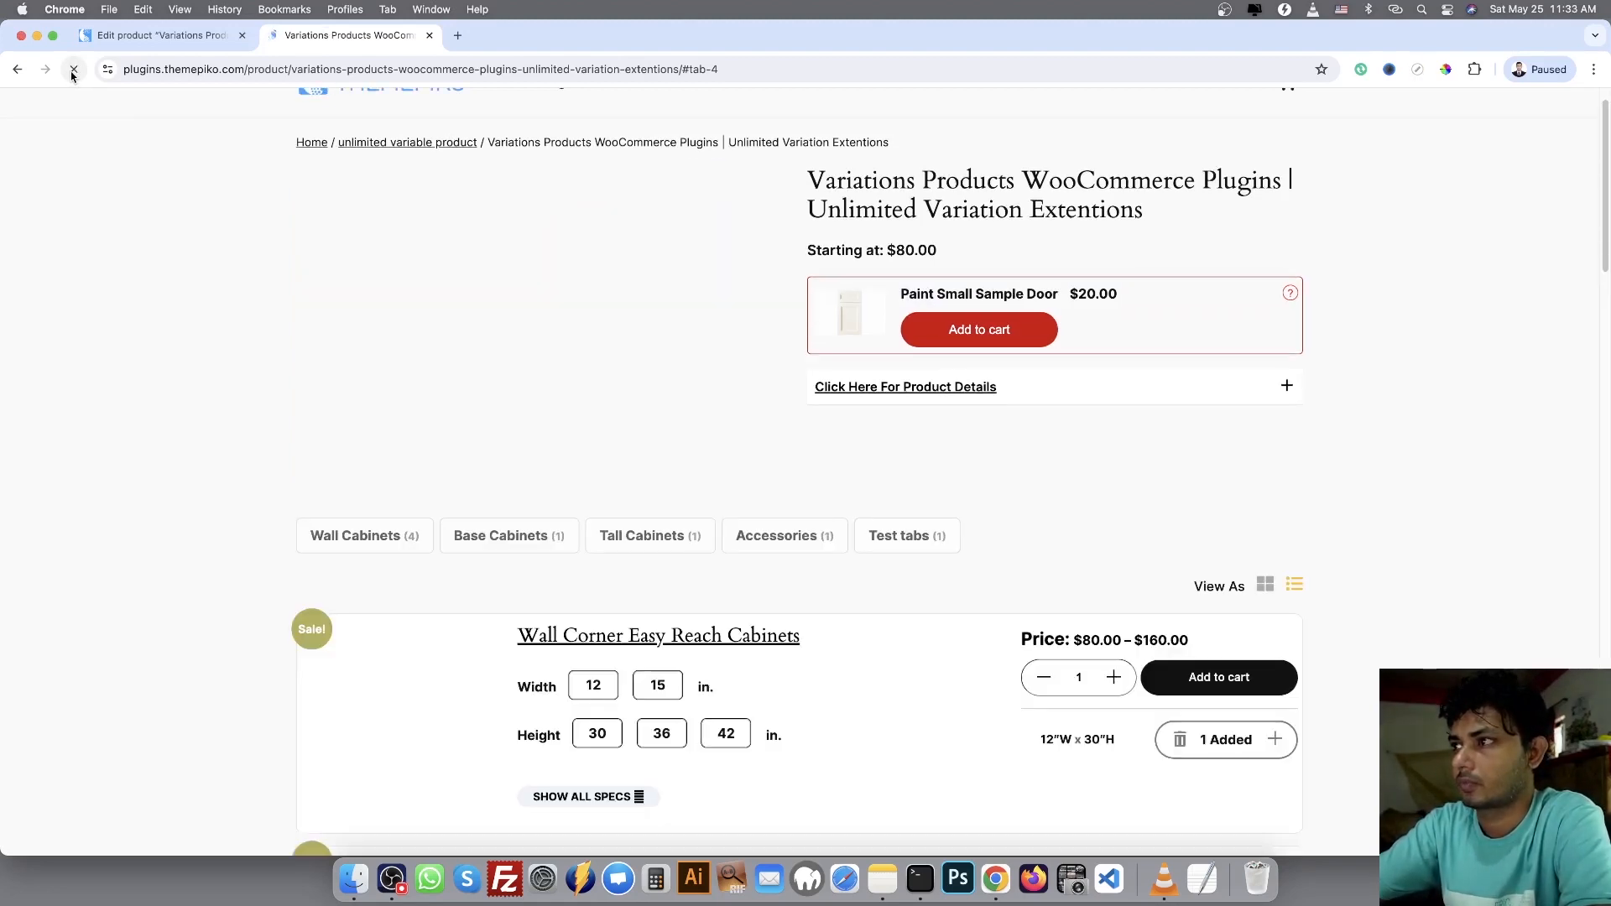
{"action": "scroll", "coordinate": [1159, 276], "scroll_direction": "up", "scroll_amount": 1}
{"action": "scroll", "coordinate": [1470, 496], "scroll_direction": "down", "scroll_amount": 2}
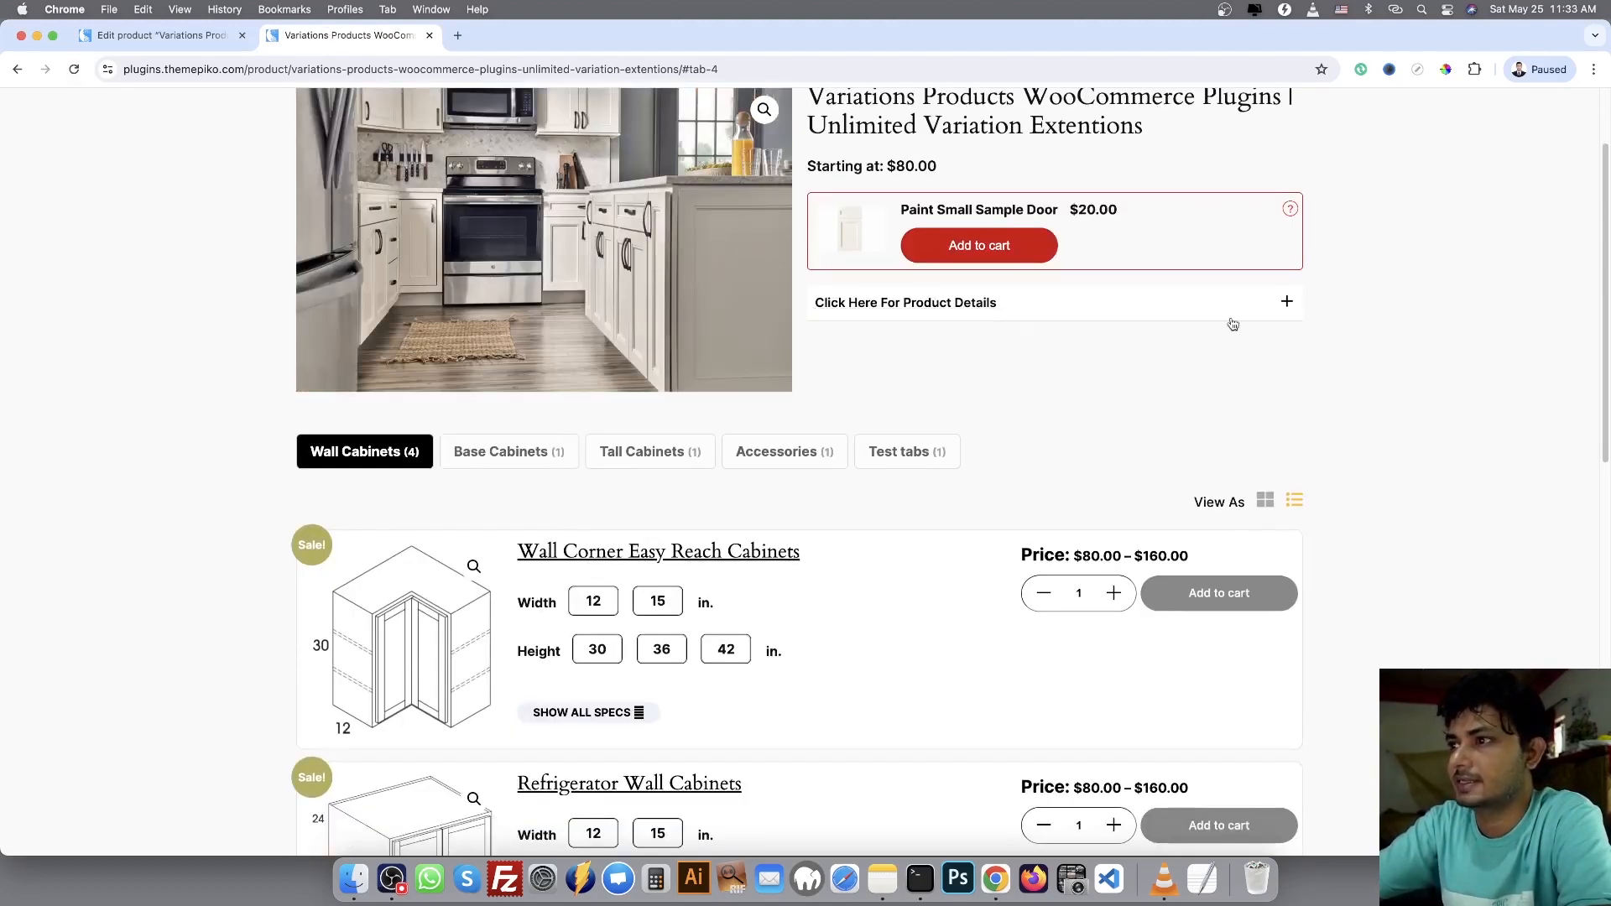
{"action": "left_click", "coordinate": [1272, 314]}
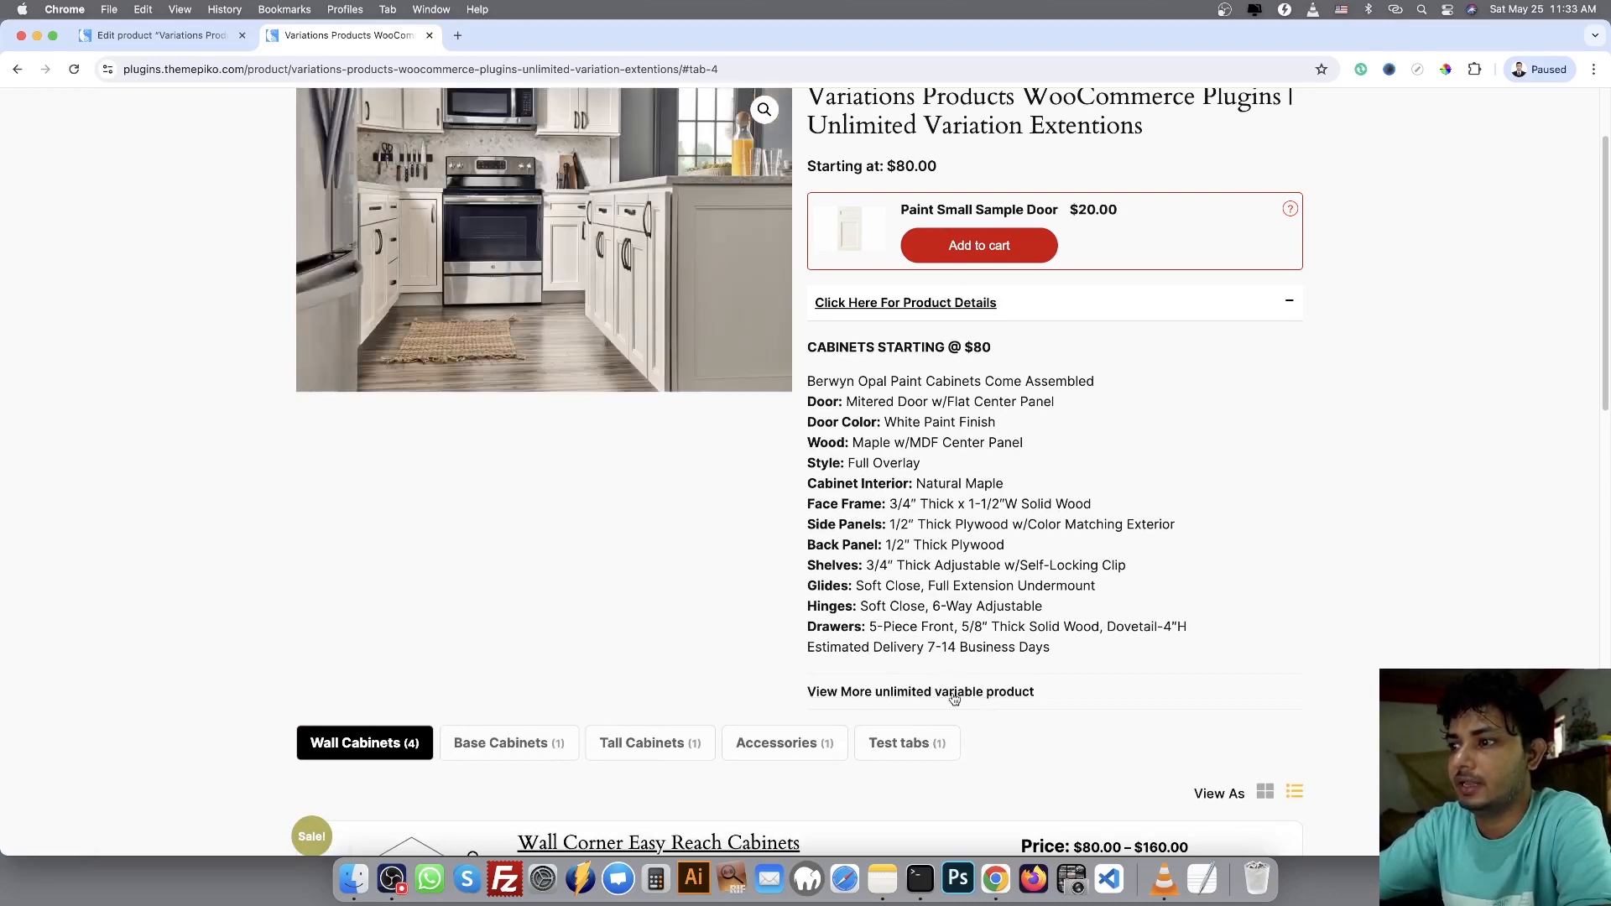
{"action": "left_click", "coordinate": [1194, 303]}
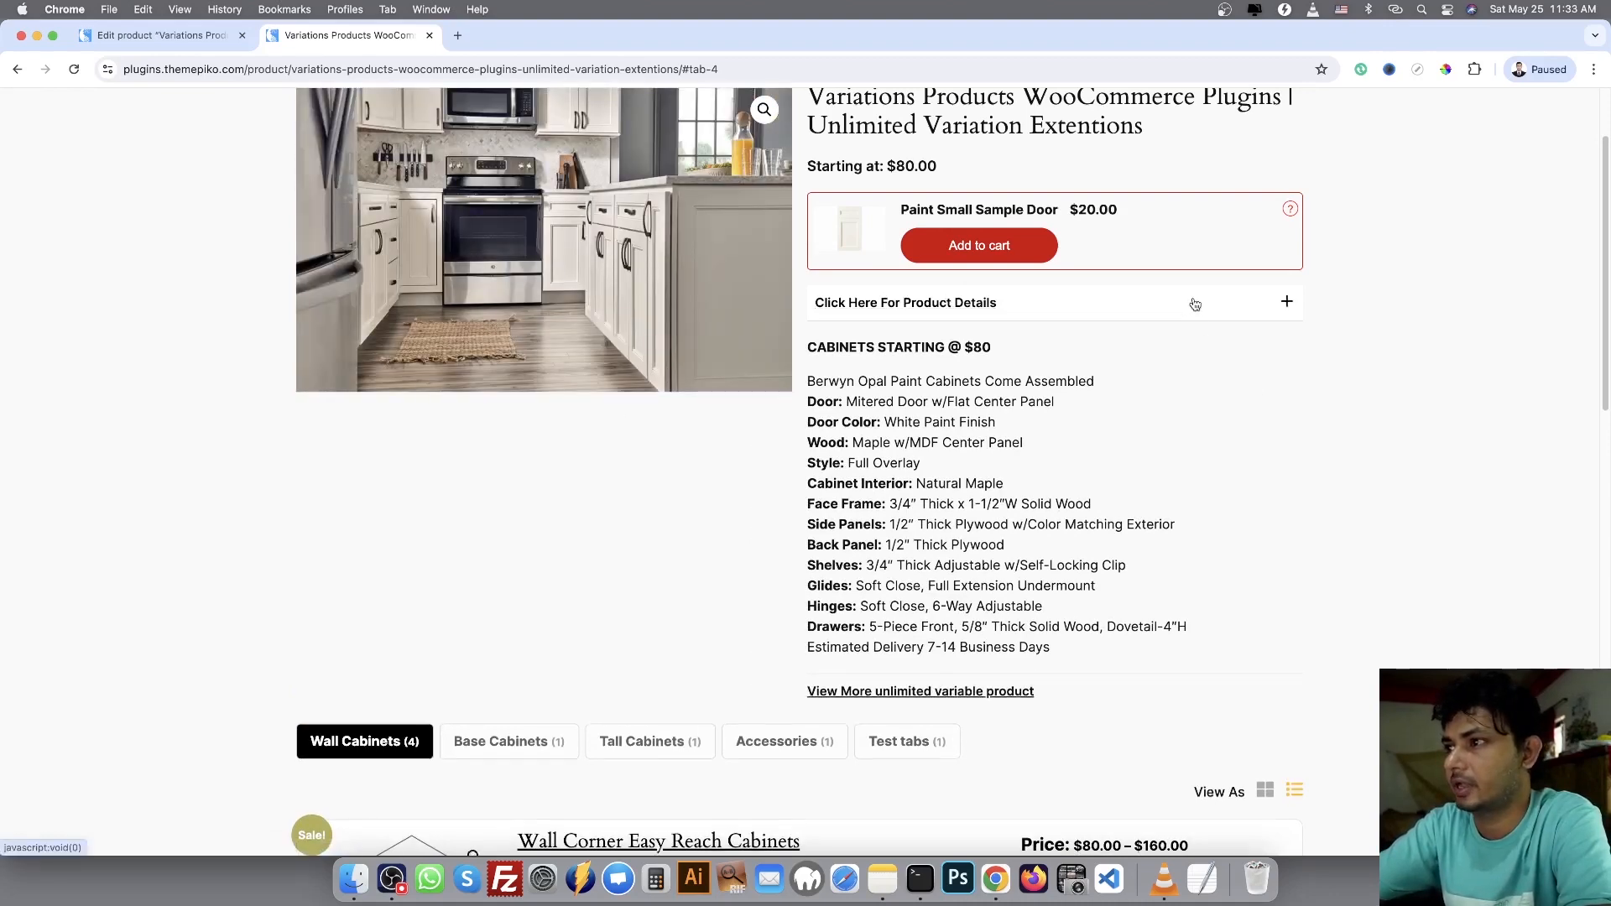
Show the Wall Cabinets products in grid view and return them to list view
{"action": "scroll", "coordinate": [1487, 377], "scroll_direction": "down", "scroll_amount": 5}
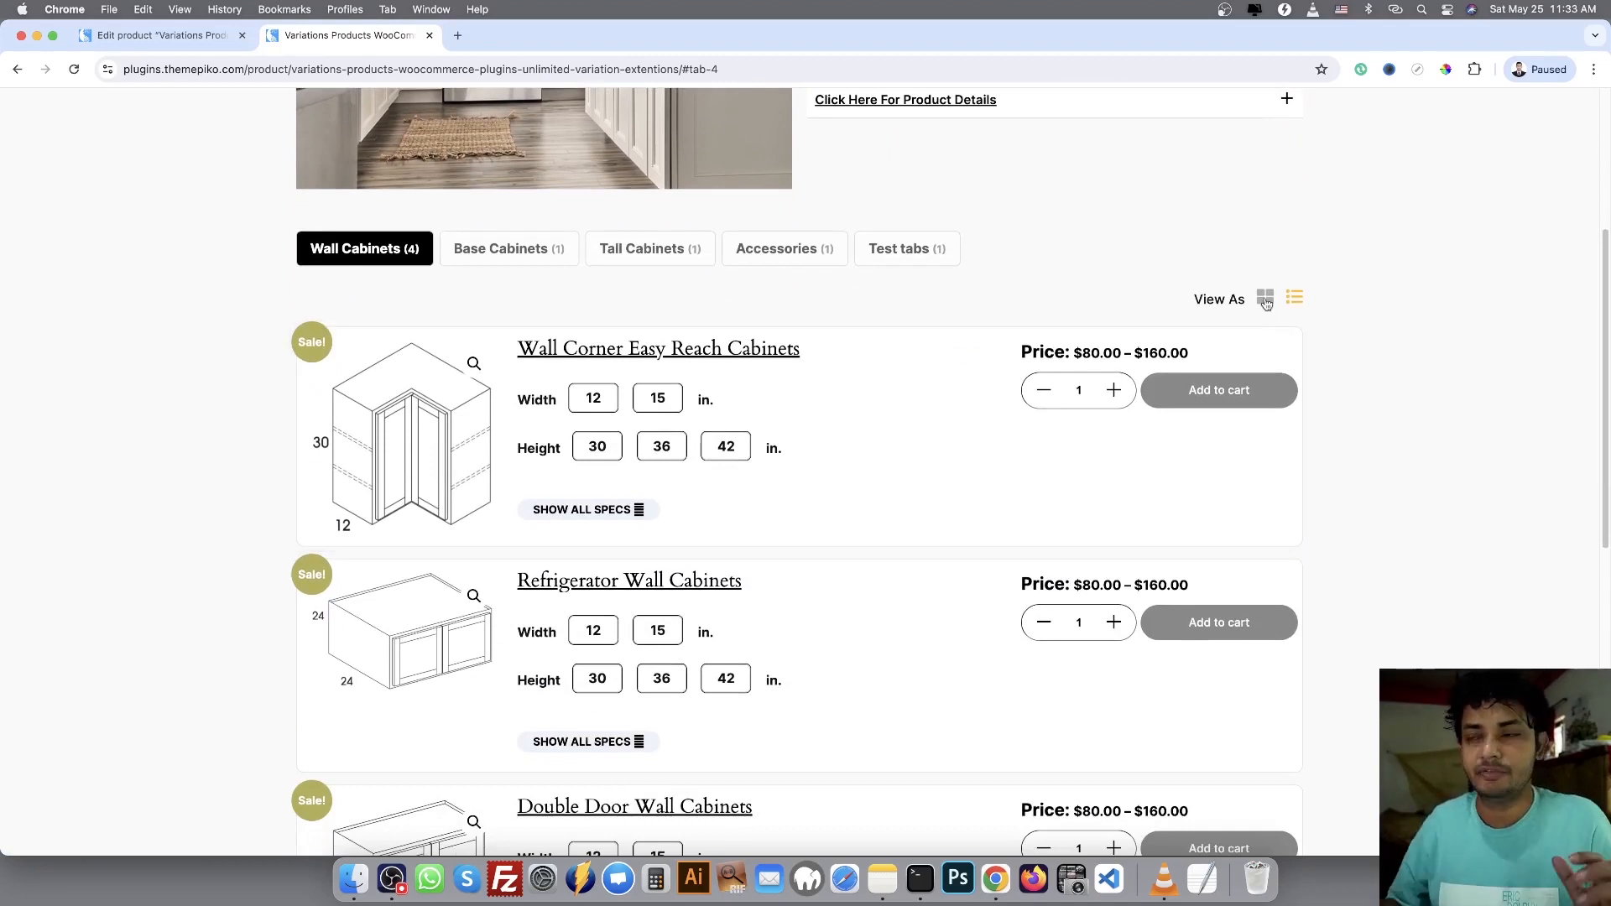
{"action": "left_click", "coordinate": [1266, 299]}
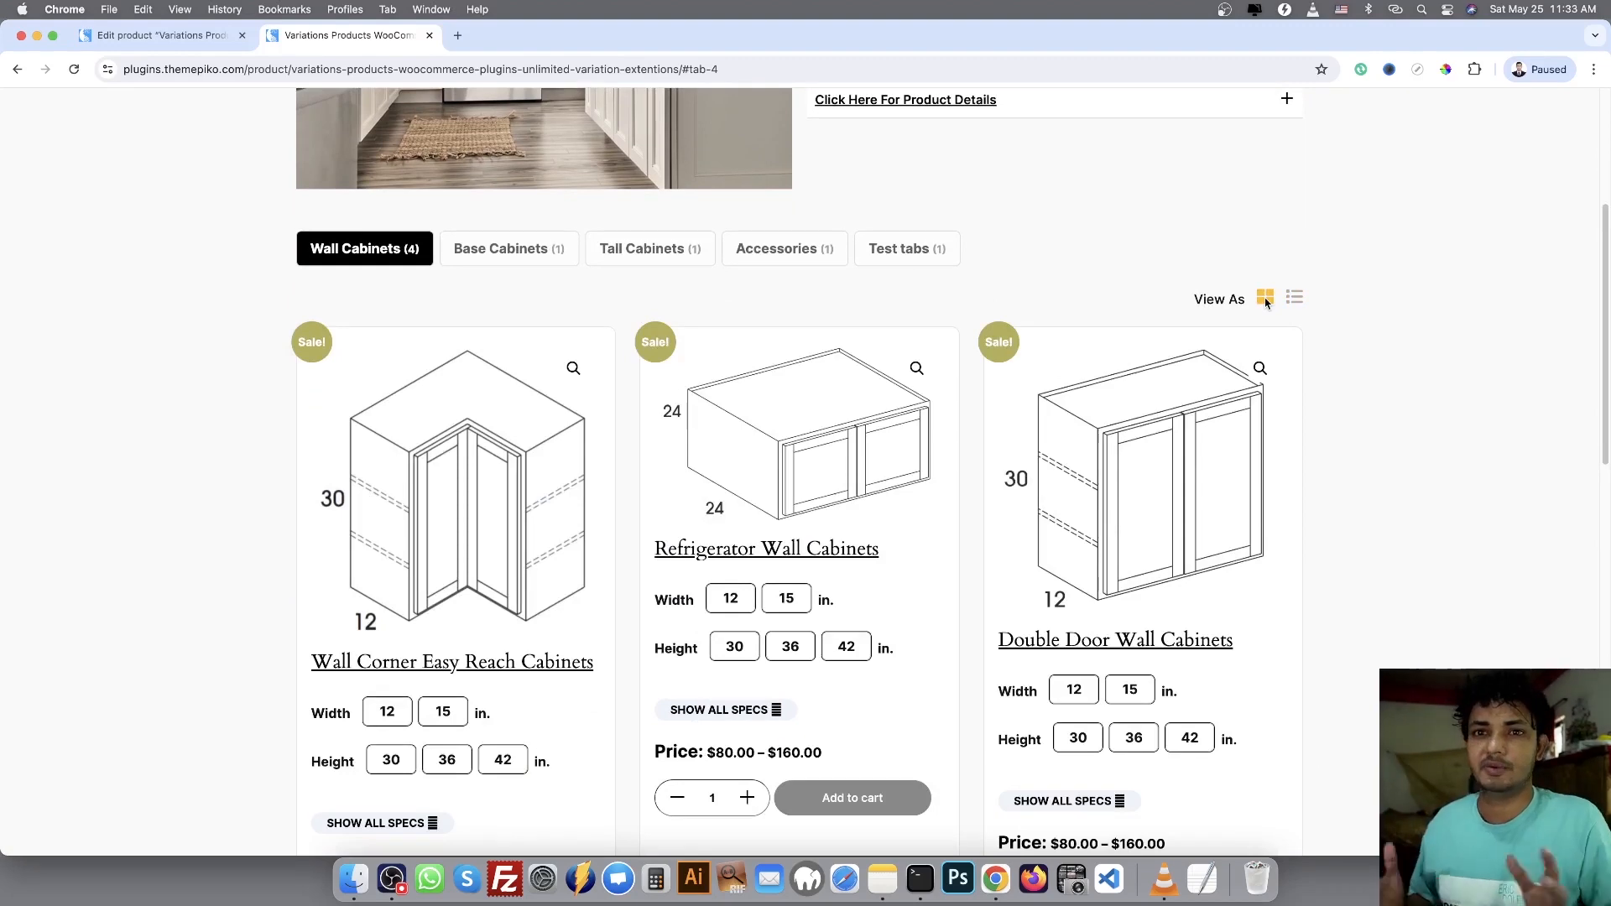
{"action": "scroll", "coordinate": [1284, 319], "scroll_direction": "down", "scroll_amount": 2}
{"action": "scroll", "coordinate": [1309, 335], "scroll_direction": "up", "scroll_amount": 5}
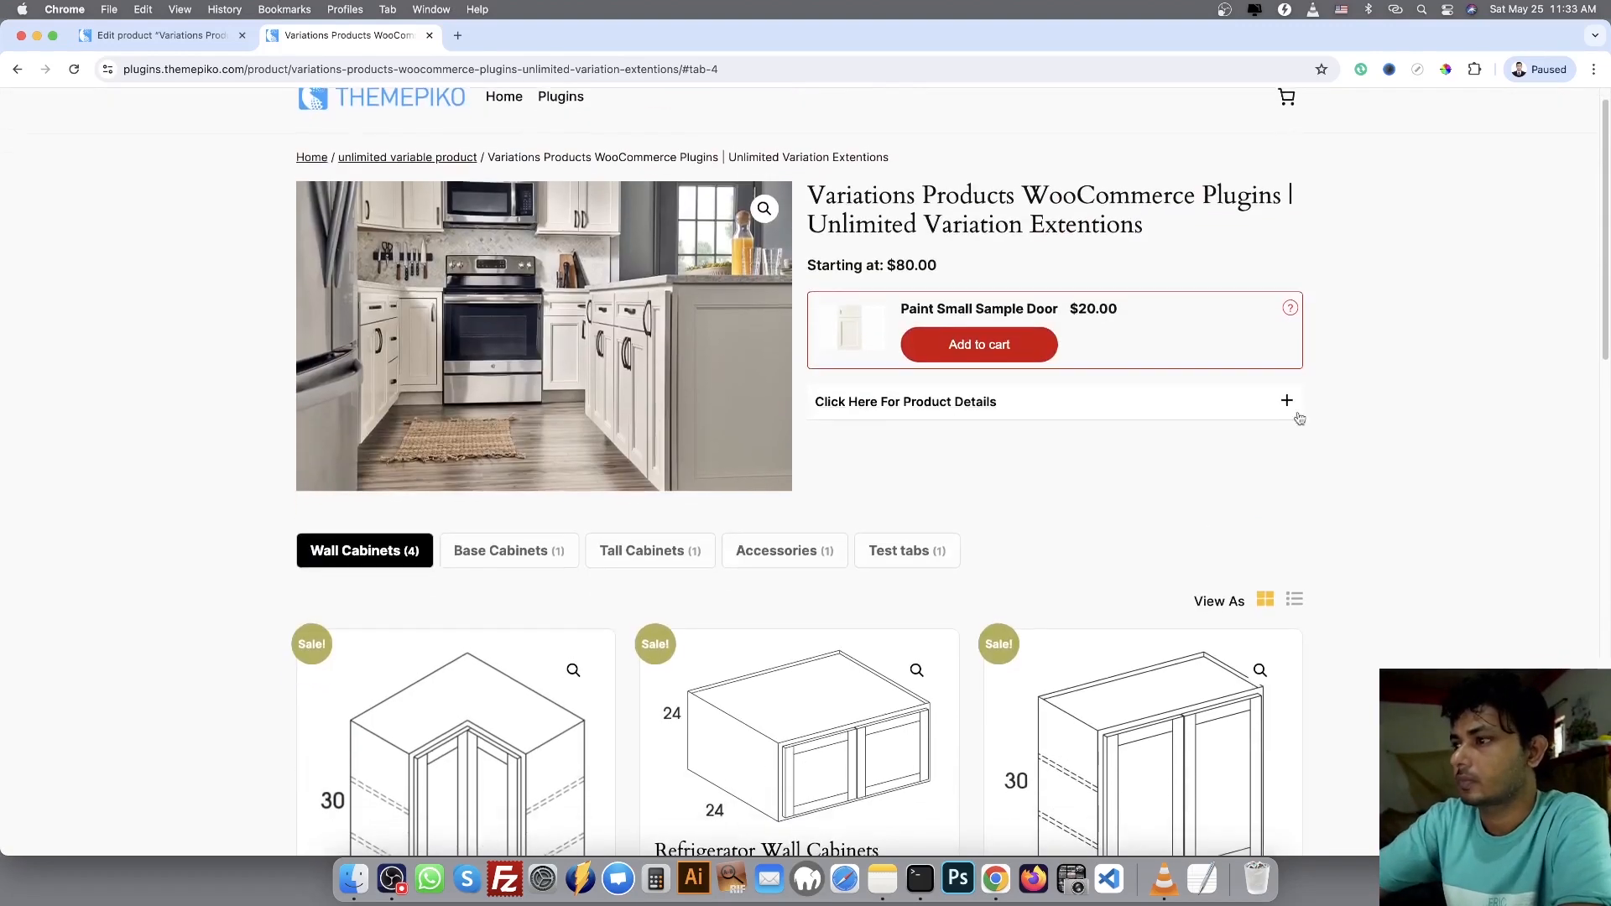
{"action": "left_click", "coordinate": [1294, 598]}
Choose width 12 in. and height 36 in. for Wall Corner Easy Reach Cabinets and add one to the cart
{"action": "scroll", "coordinate": [739, 525], "scroll_direction": "down", "scroll_amount": 2}
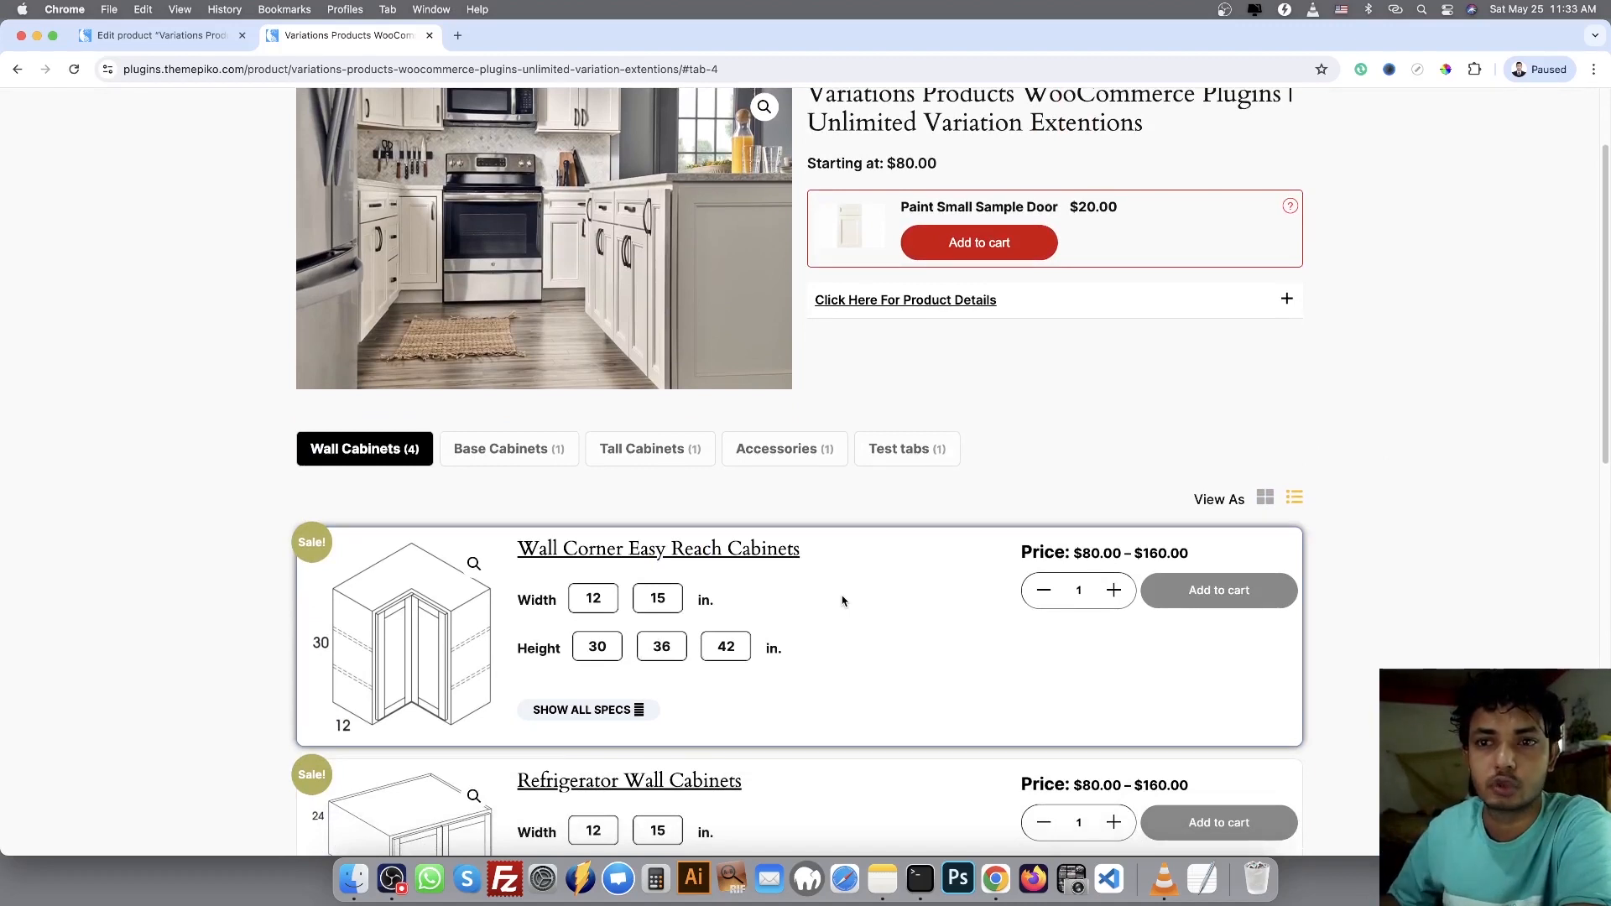
{"action": "left_click", "coordinate": [594, 599]}
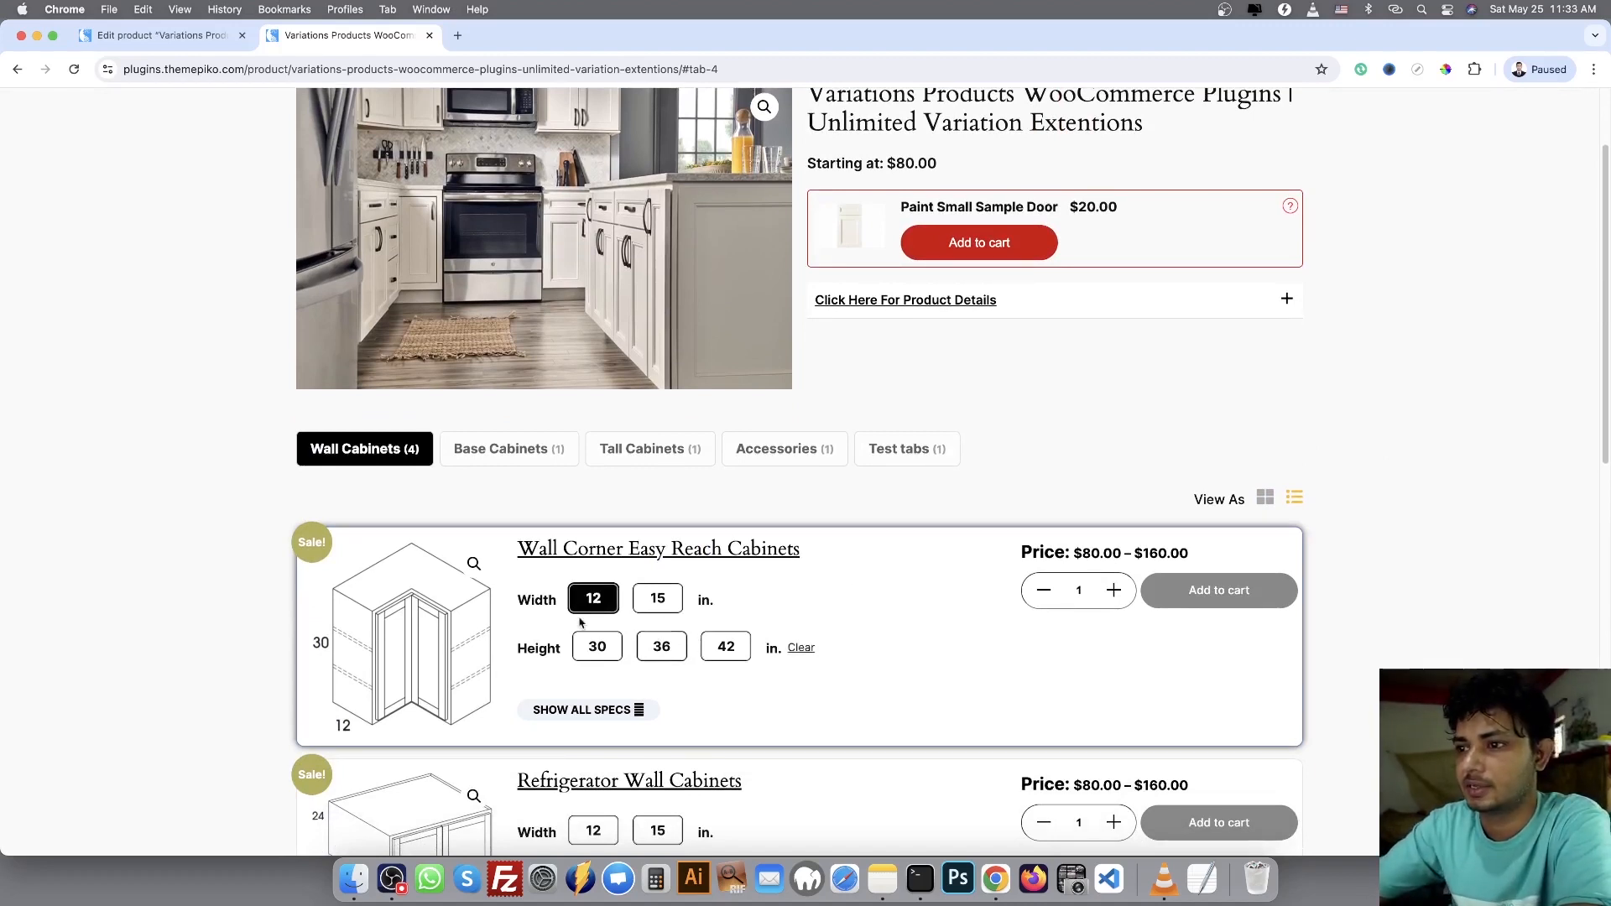
{"action": "left_click", "coordinate": [668, 655]}
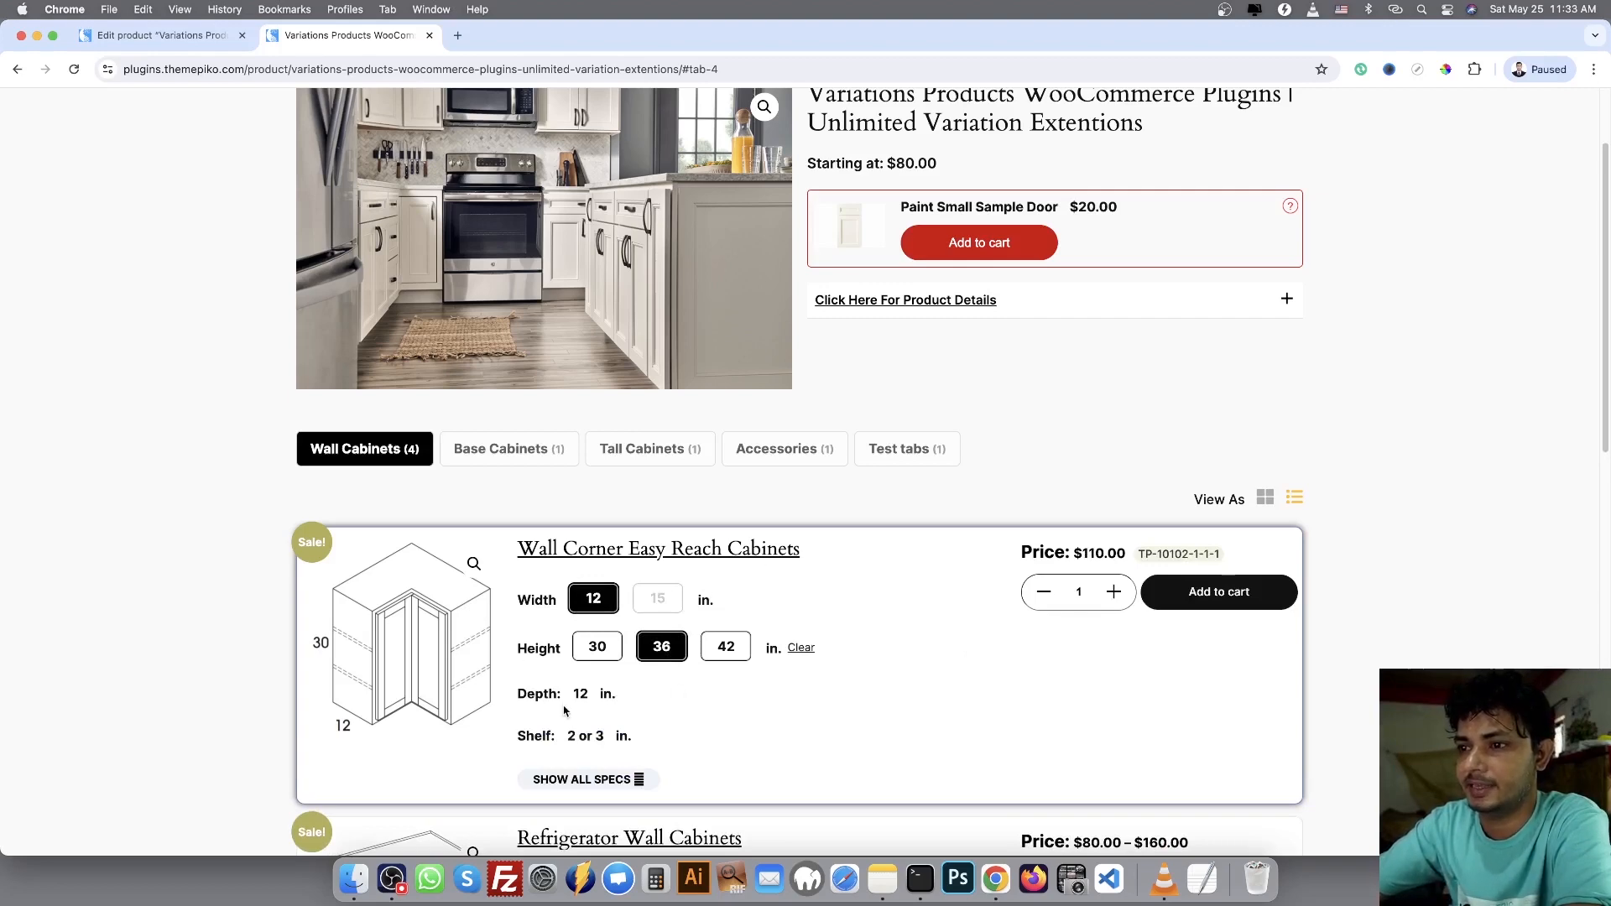
{"action": "scroll", "coordinate": [649, 630], "scroll_direction": "down", "scroll_amount": 3}
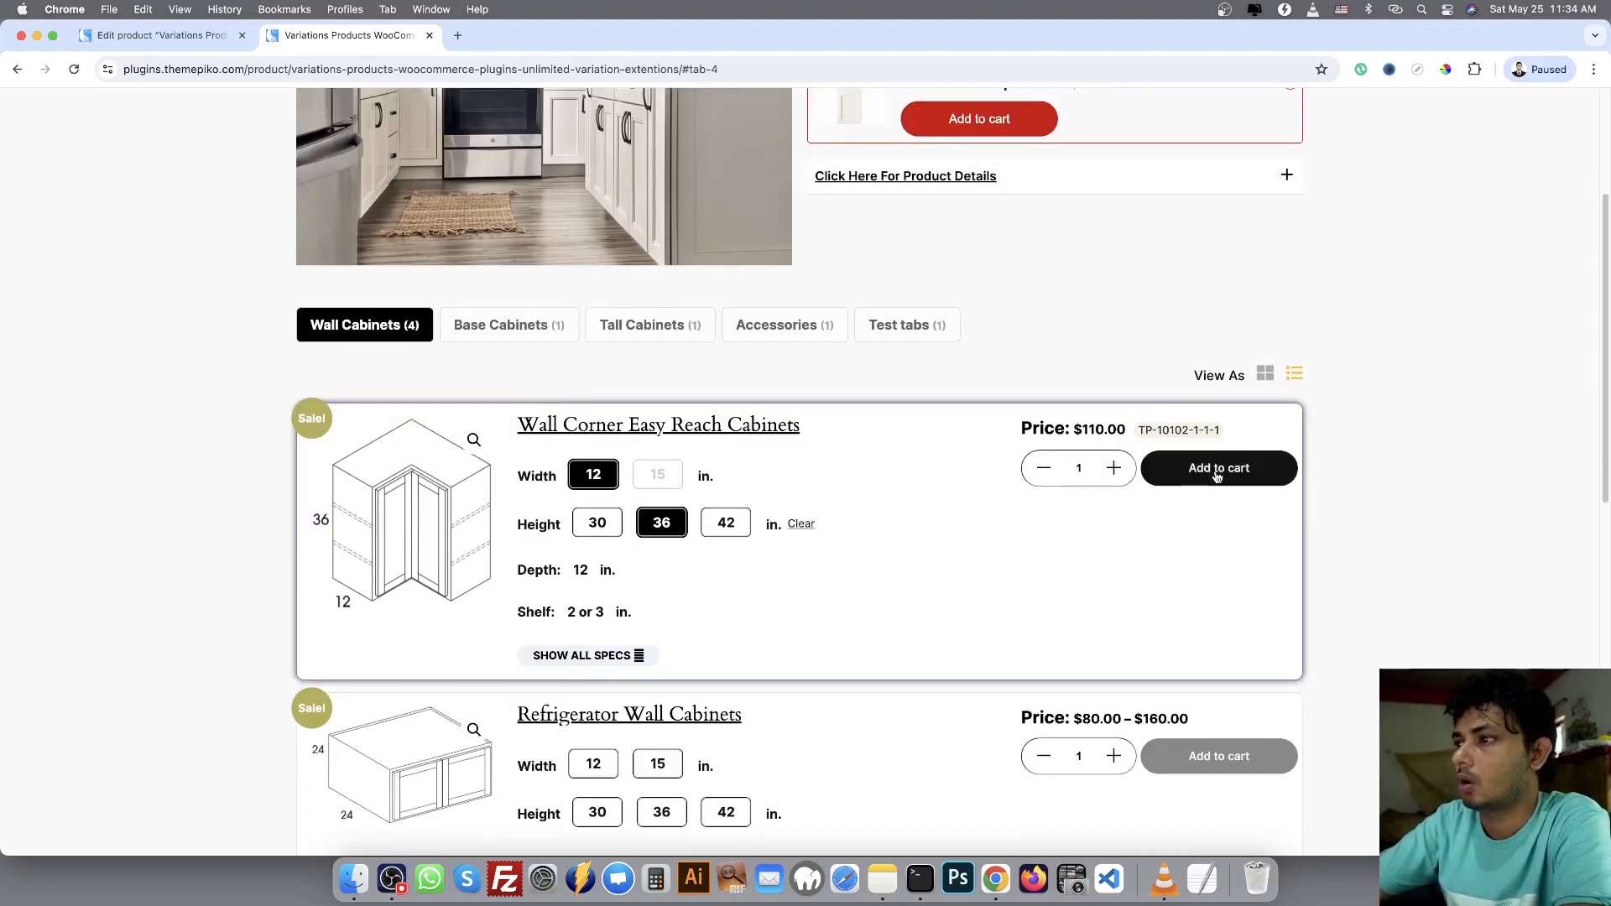
{"action": "left_click", "coordinate": [1217, 475]}
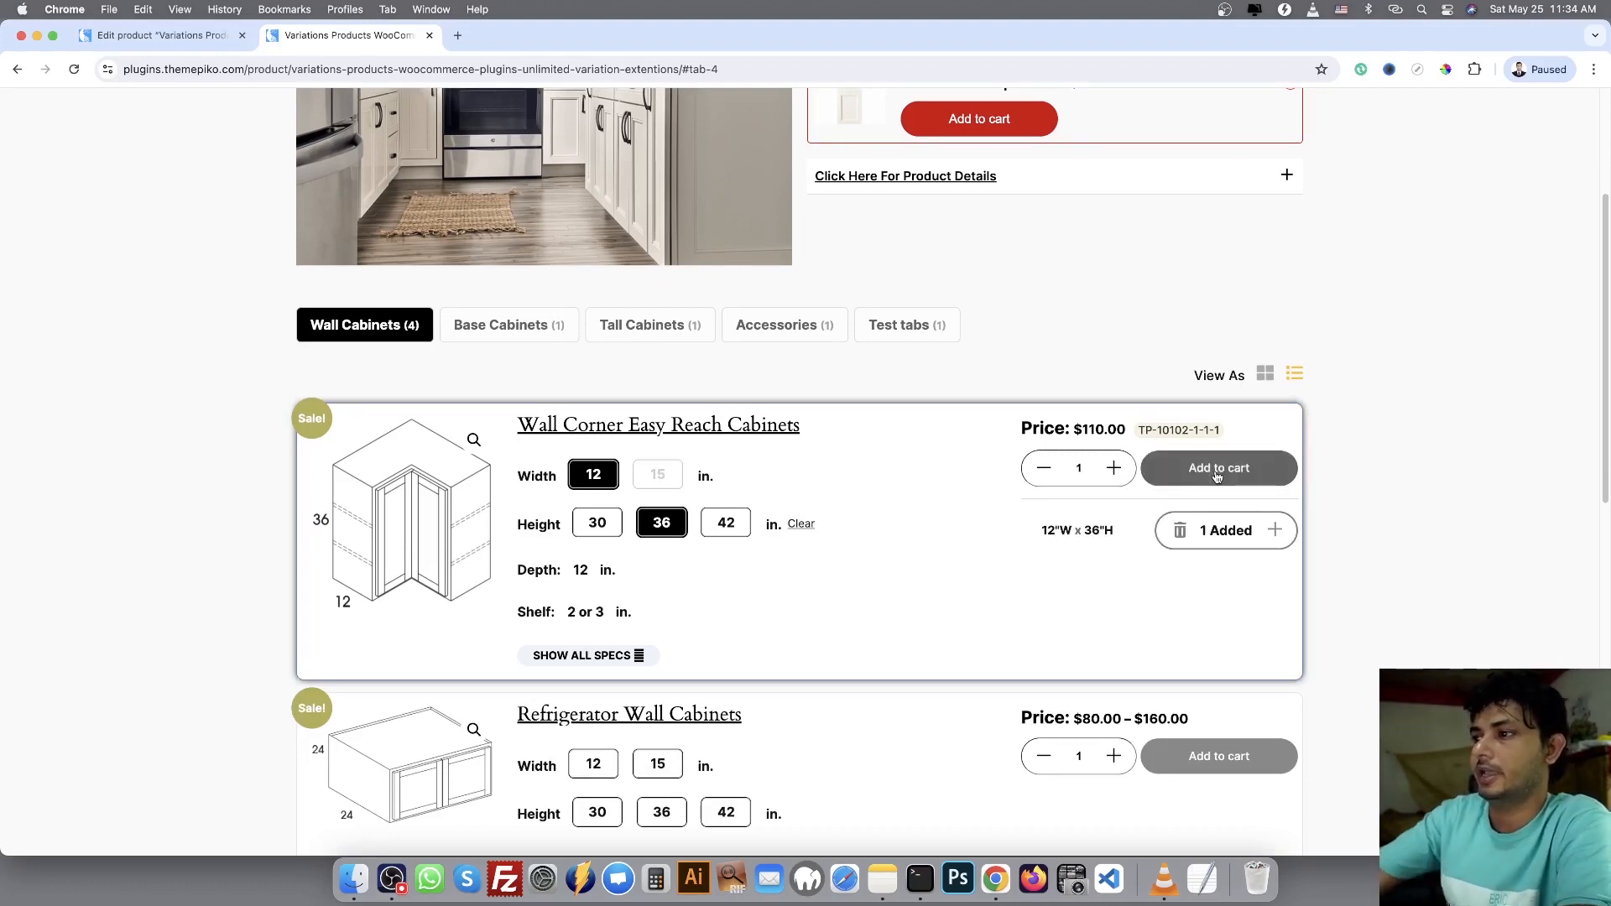
Choose width 15 in. and height 42 in. for Wall Corner Easy Reach Cabinets, add one to the cart, and highlight its added size
{"action": "left_click", "coordinate": [727, 524]}
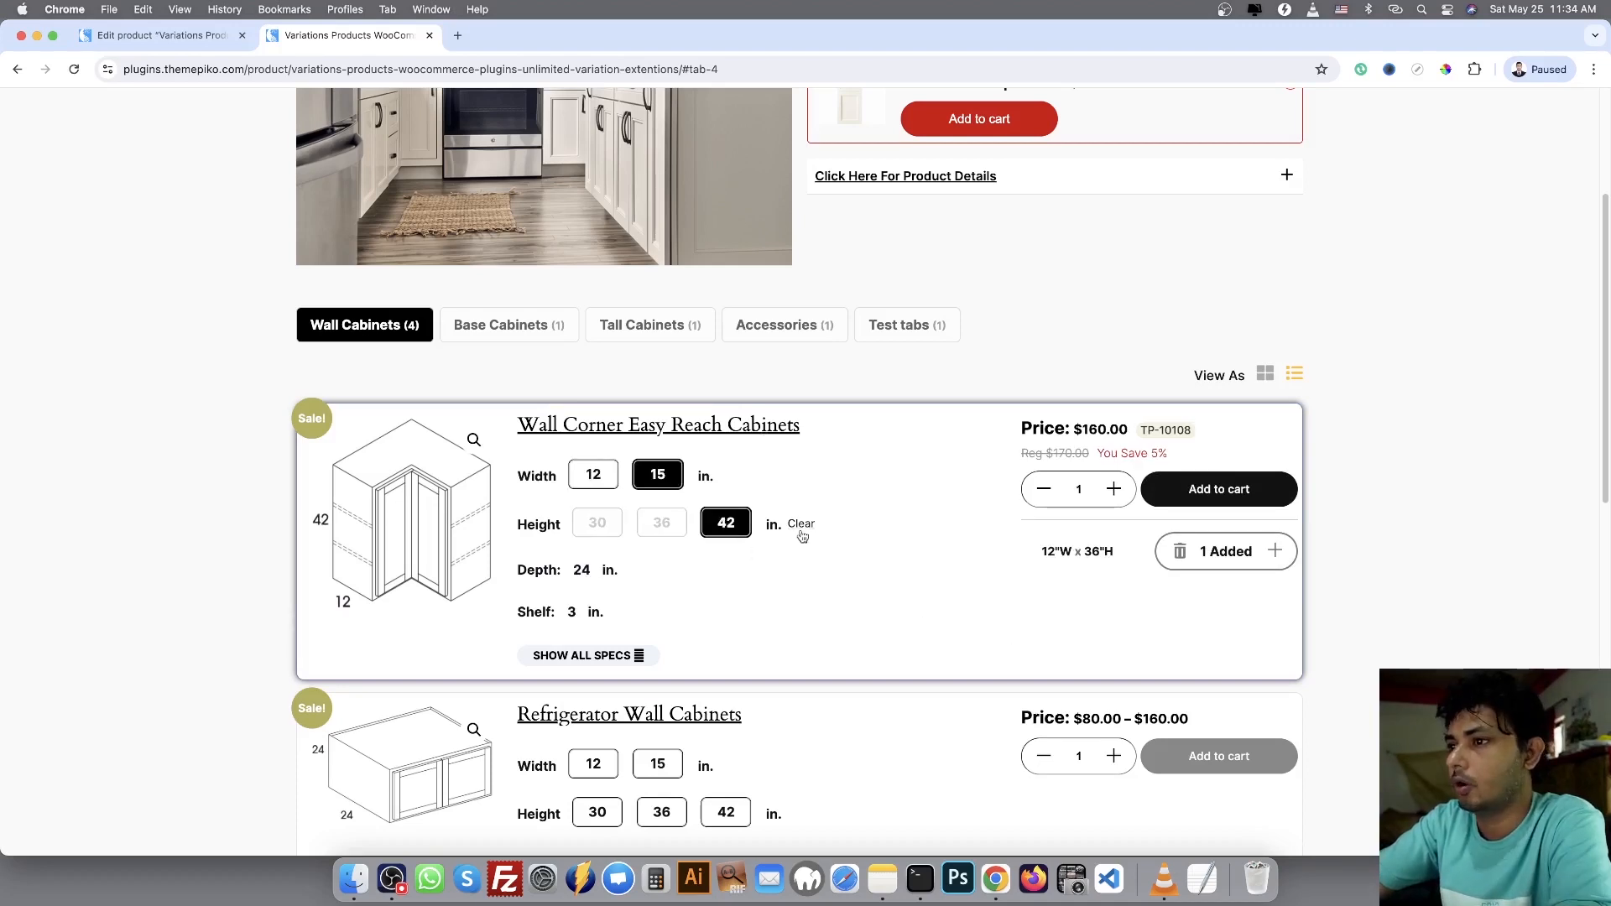
{"action": "left_click", "coordinate": [1203, 502]}
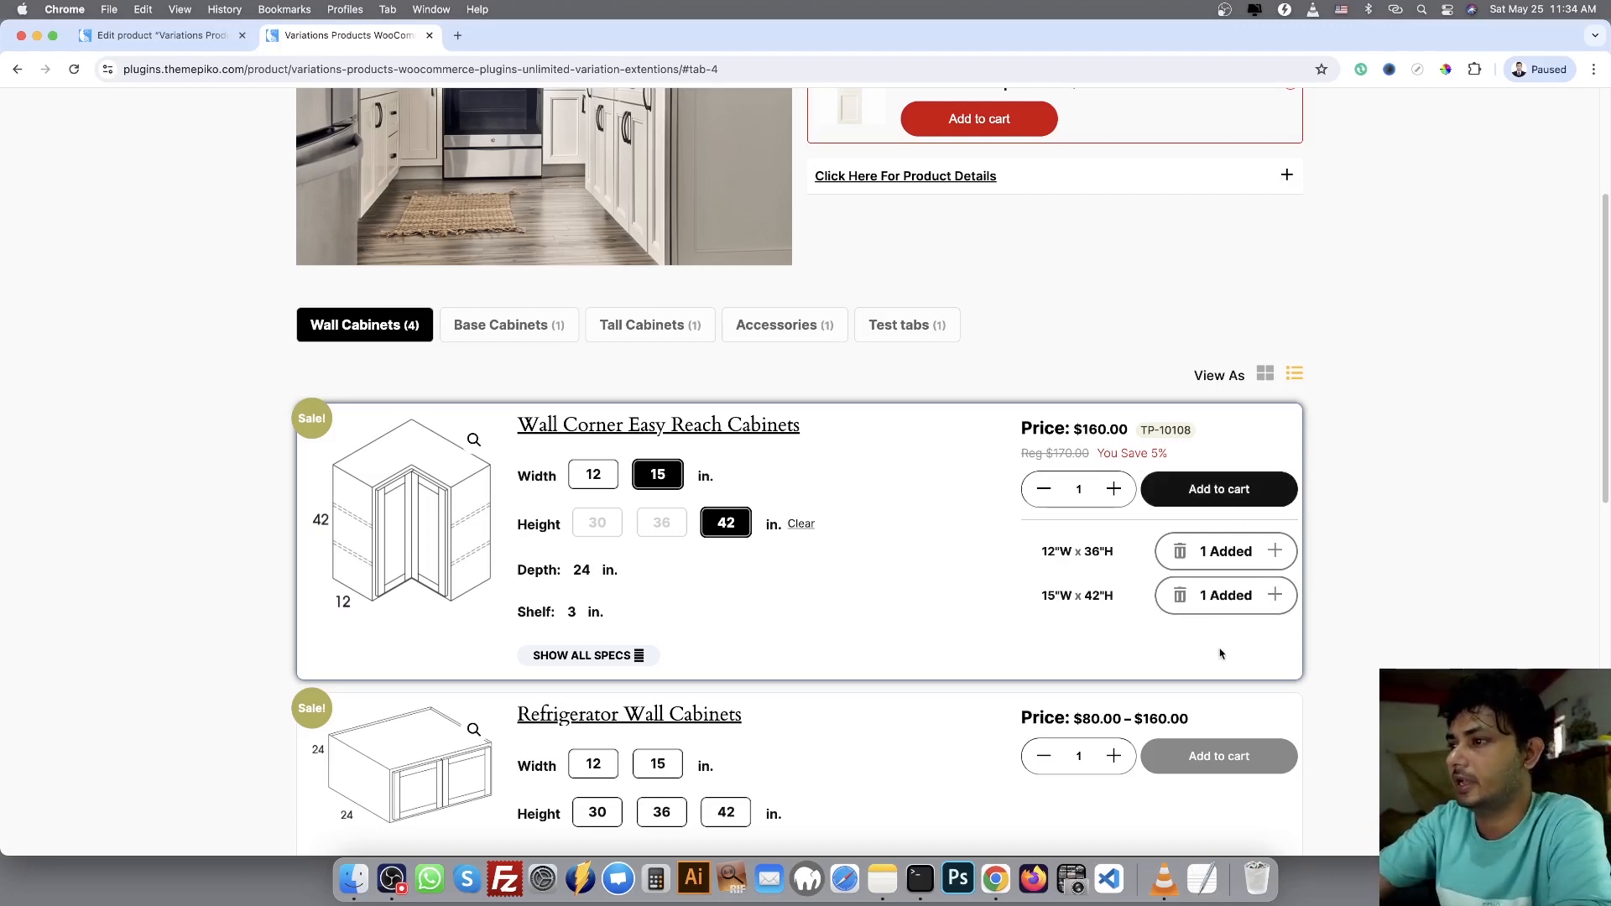
{"action": "left_click_drag", "start_coordinate": [1043, 604], "coordinate": [1124, 597]}
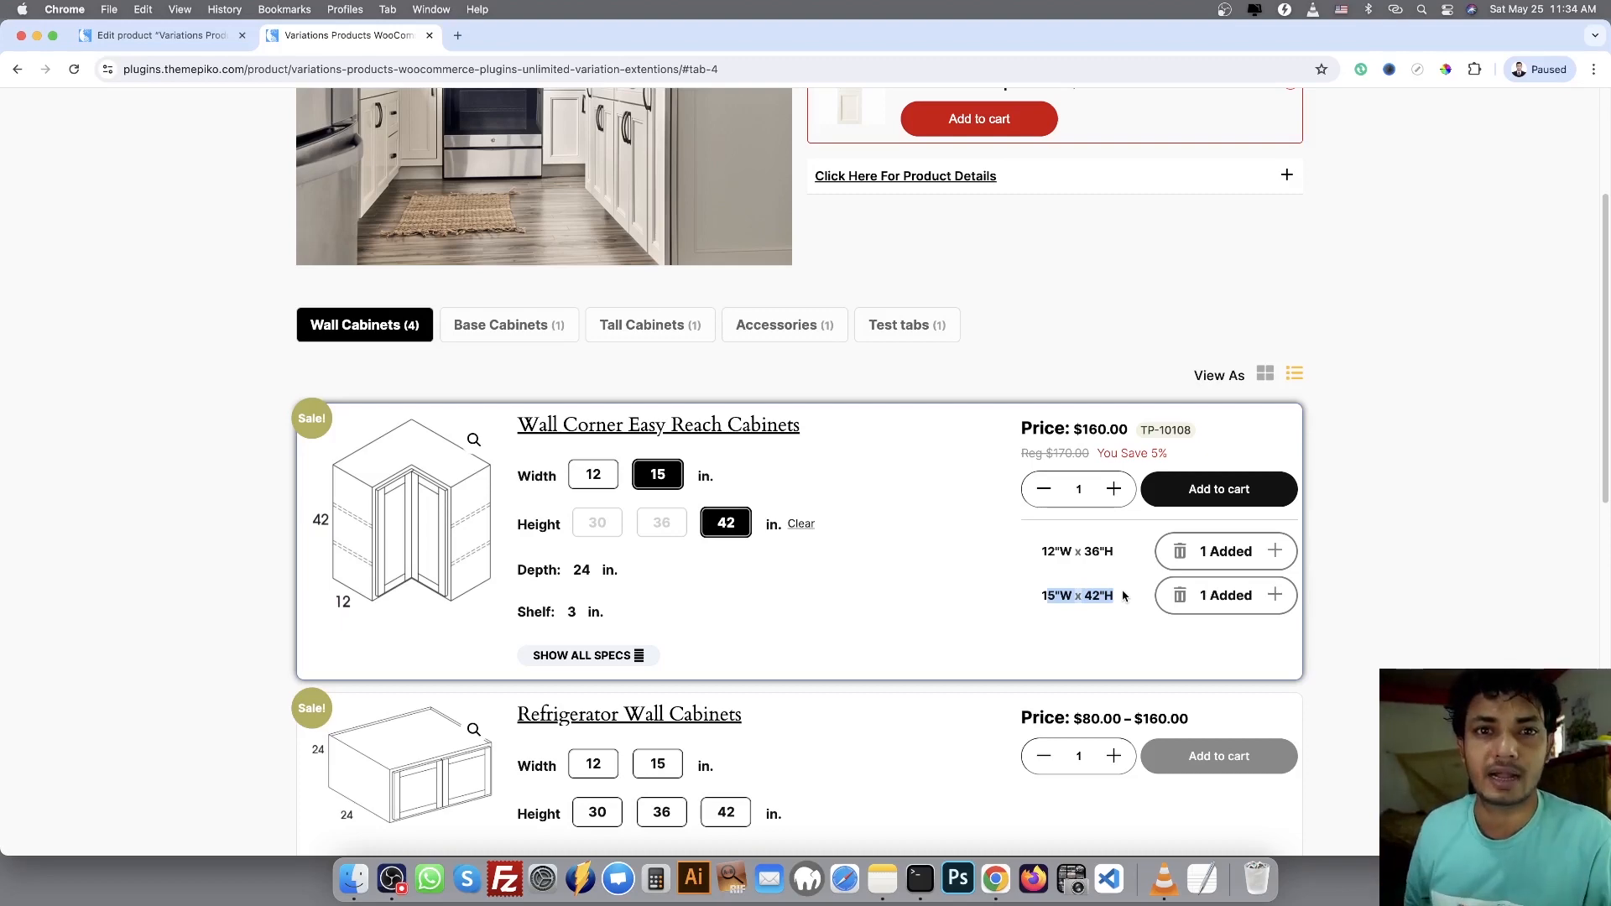
Open the cart and review the sizes and prices of the added Wall Corner Easy Reach Cabinets variations
{"action": "scroll", "coordinate": [1502, 409], "scroll_direction": "up", "scroll_amount": 5}
{"action": "left_click", "coordinate": [1288, 127]}
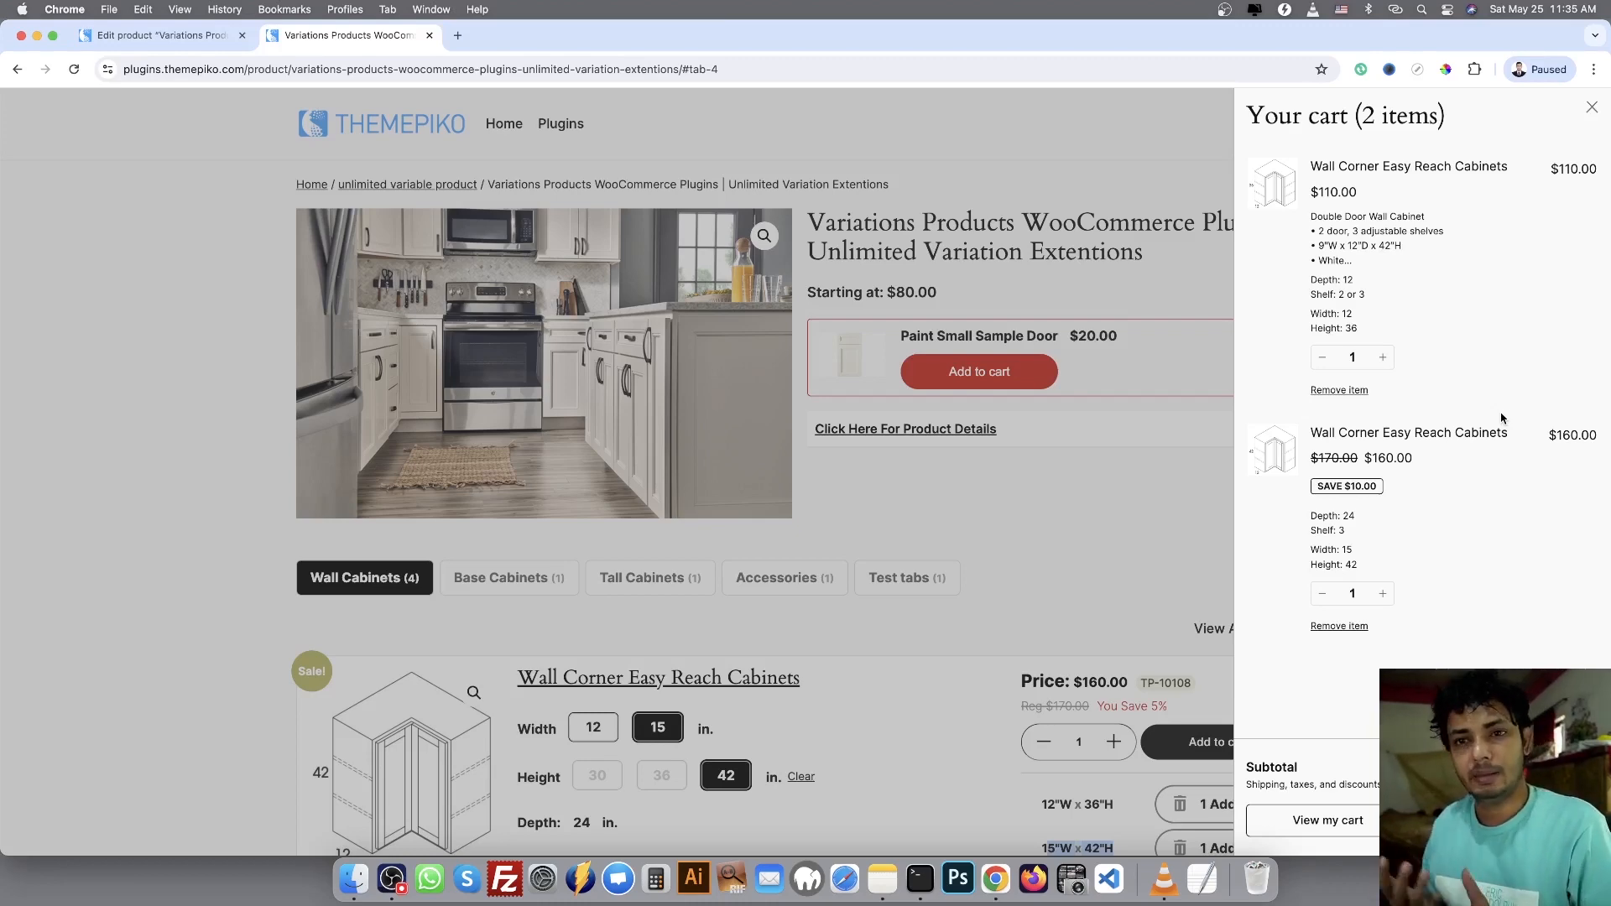
Choose width 12 in. and height 36 in. for Refrigerator Wall Cabinets and add one to the cart
{"action": "scroll", "coordinate": [863, 561], "scroll_direction": "down", "scroll_amount": 5}
{"action": "left_click", "coordinate": [594, 626]}
{"action": "left_click", "coordinate": [662, 674]}
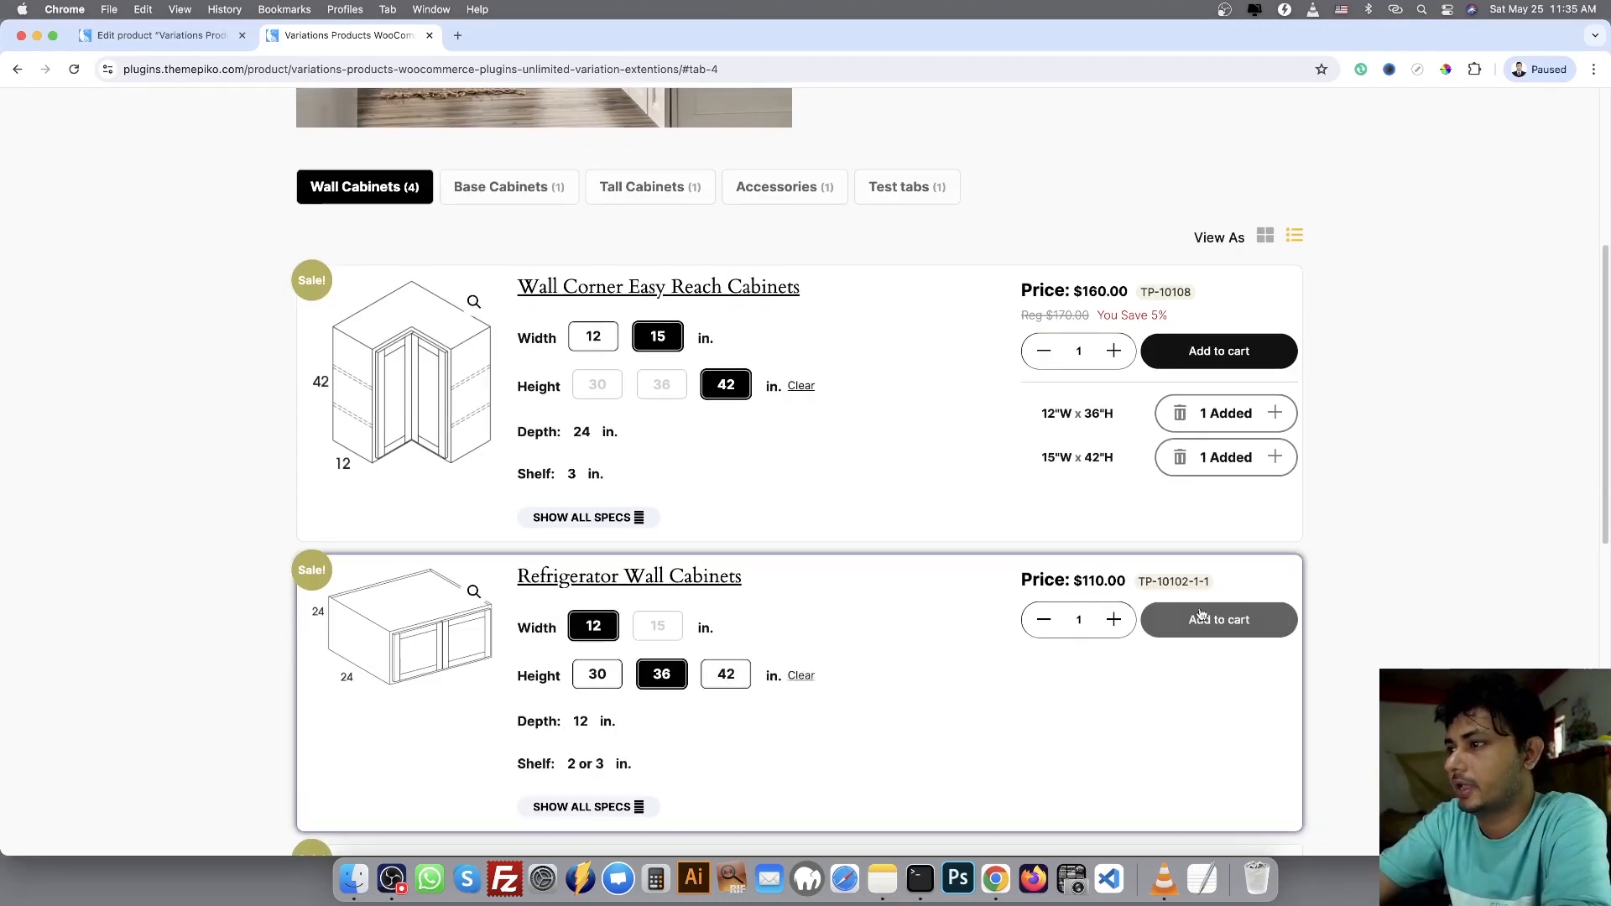
{"action": "left_click", "coordinate": [1204, 617]}
Choose width 12 in. and height 36 in. for Single Door Wall Cabinets and add one to the cart
{"action": "scroll", "coordinate": [839, 671], "scroll_direction": "down", "scroll_amount": 5}
{"action": "left_click", "coordinate": [658, 738]}
{"action": "left_click", "coordinate": [662, 709]}
{"action": "left_click", "coordinate": [1193, 655]}
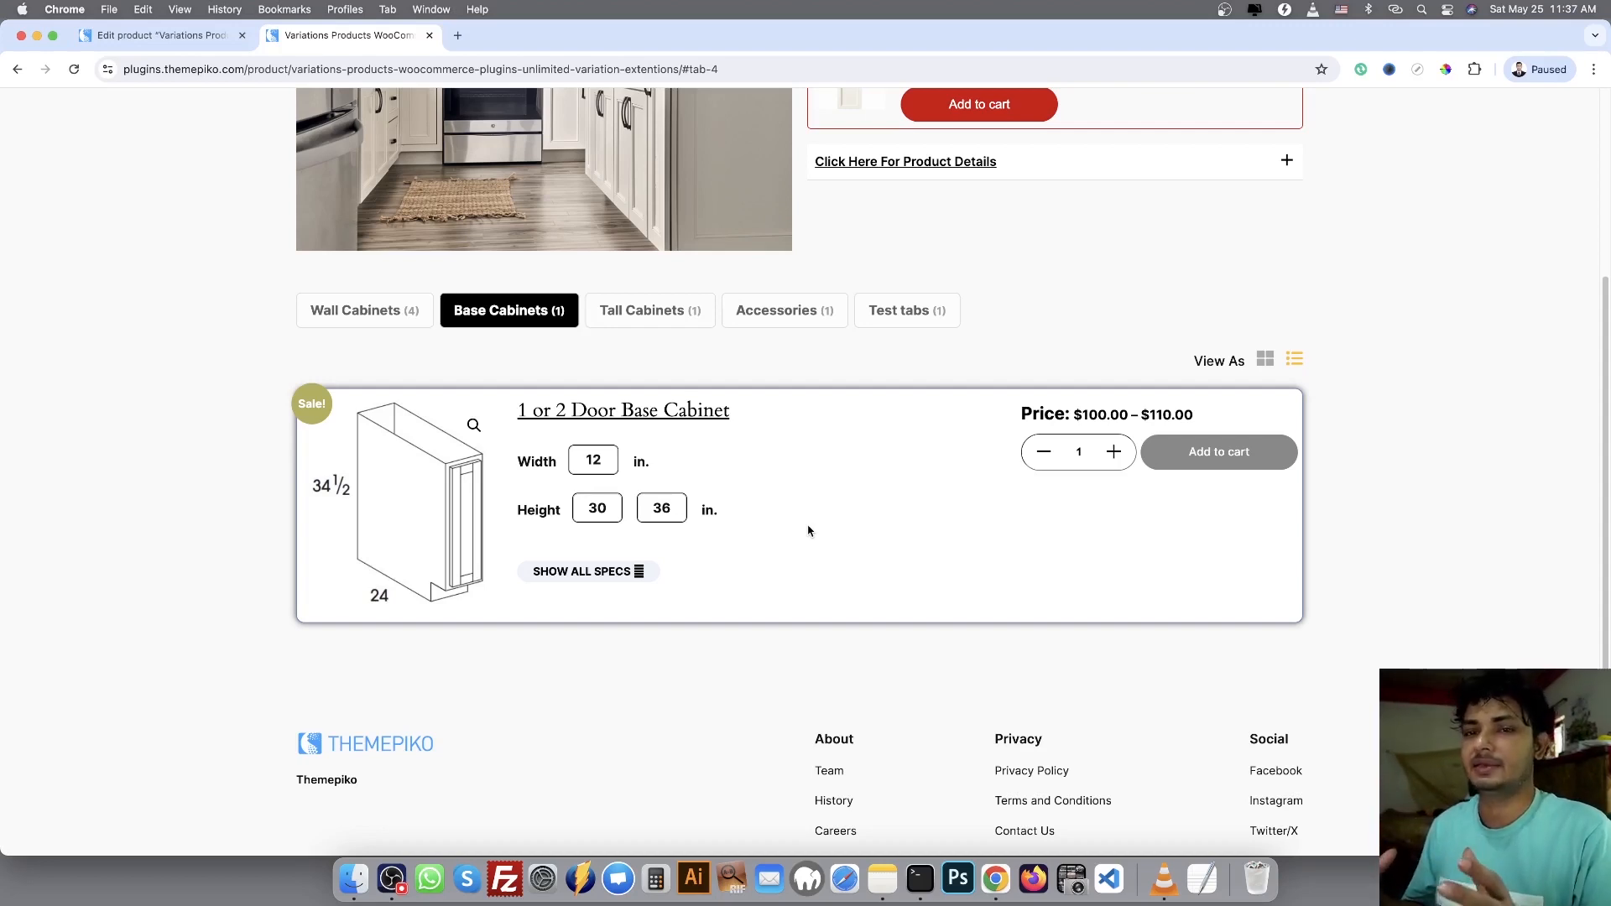
Add one Paint Small Sample Door upsell to the cart and review the full list of cart items
{"action": "scroll", "coordinate": [805, 521], "scroll_direction": "up", "scroll_amount": 3}
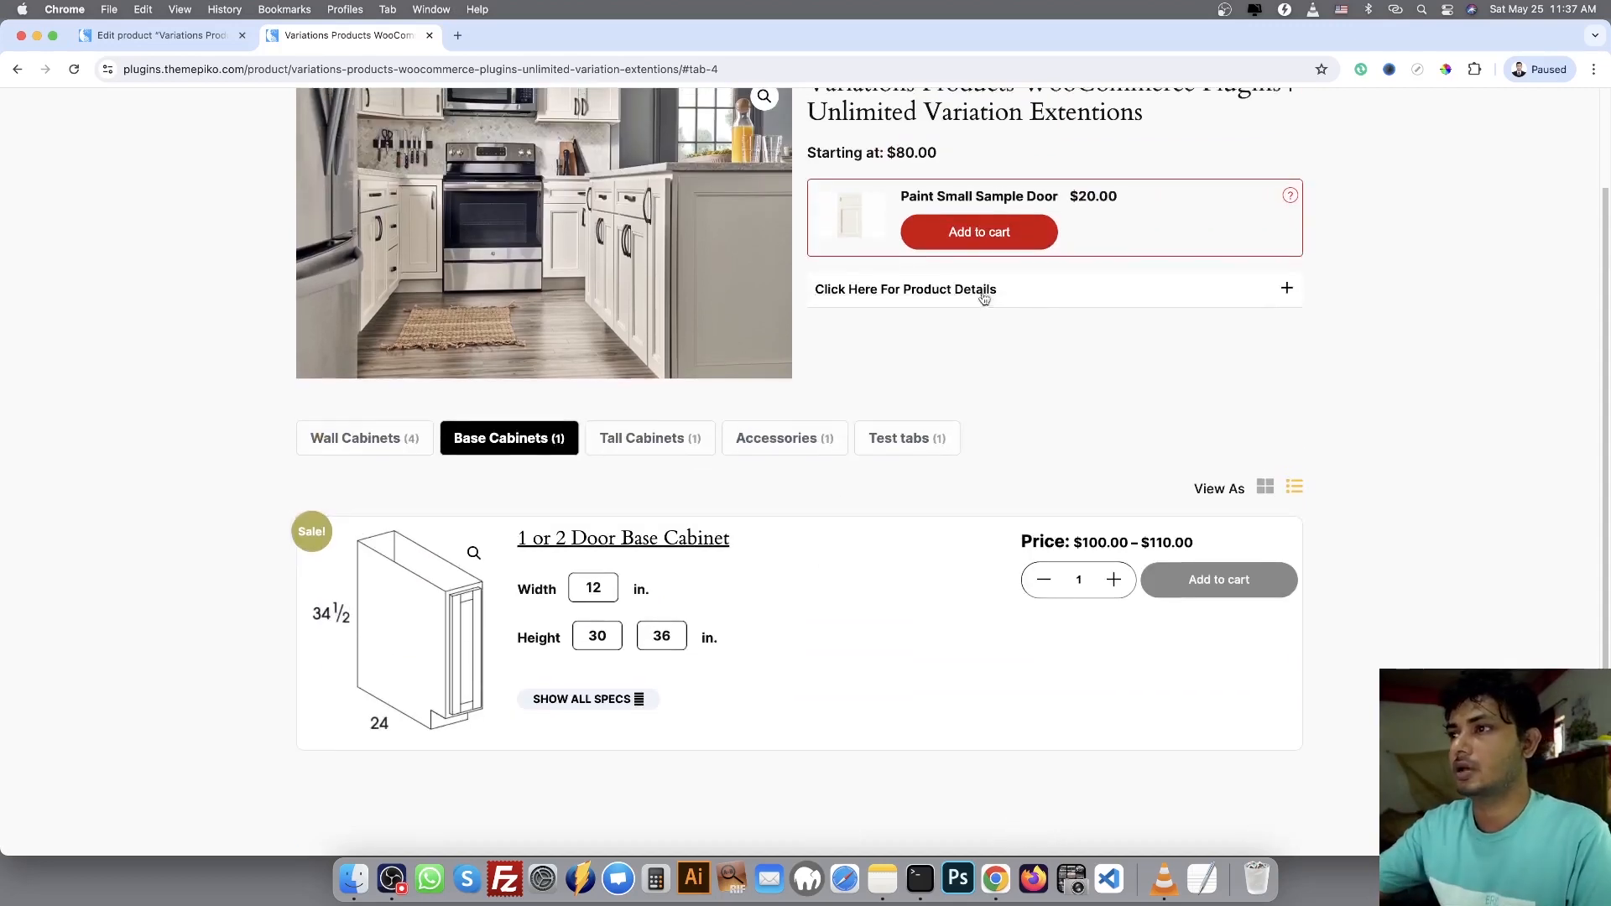
{"action": "left_click", "coordinate": [978, 237]}
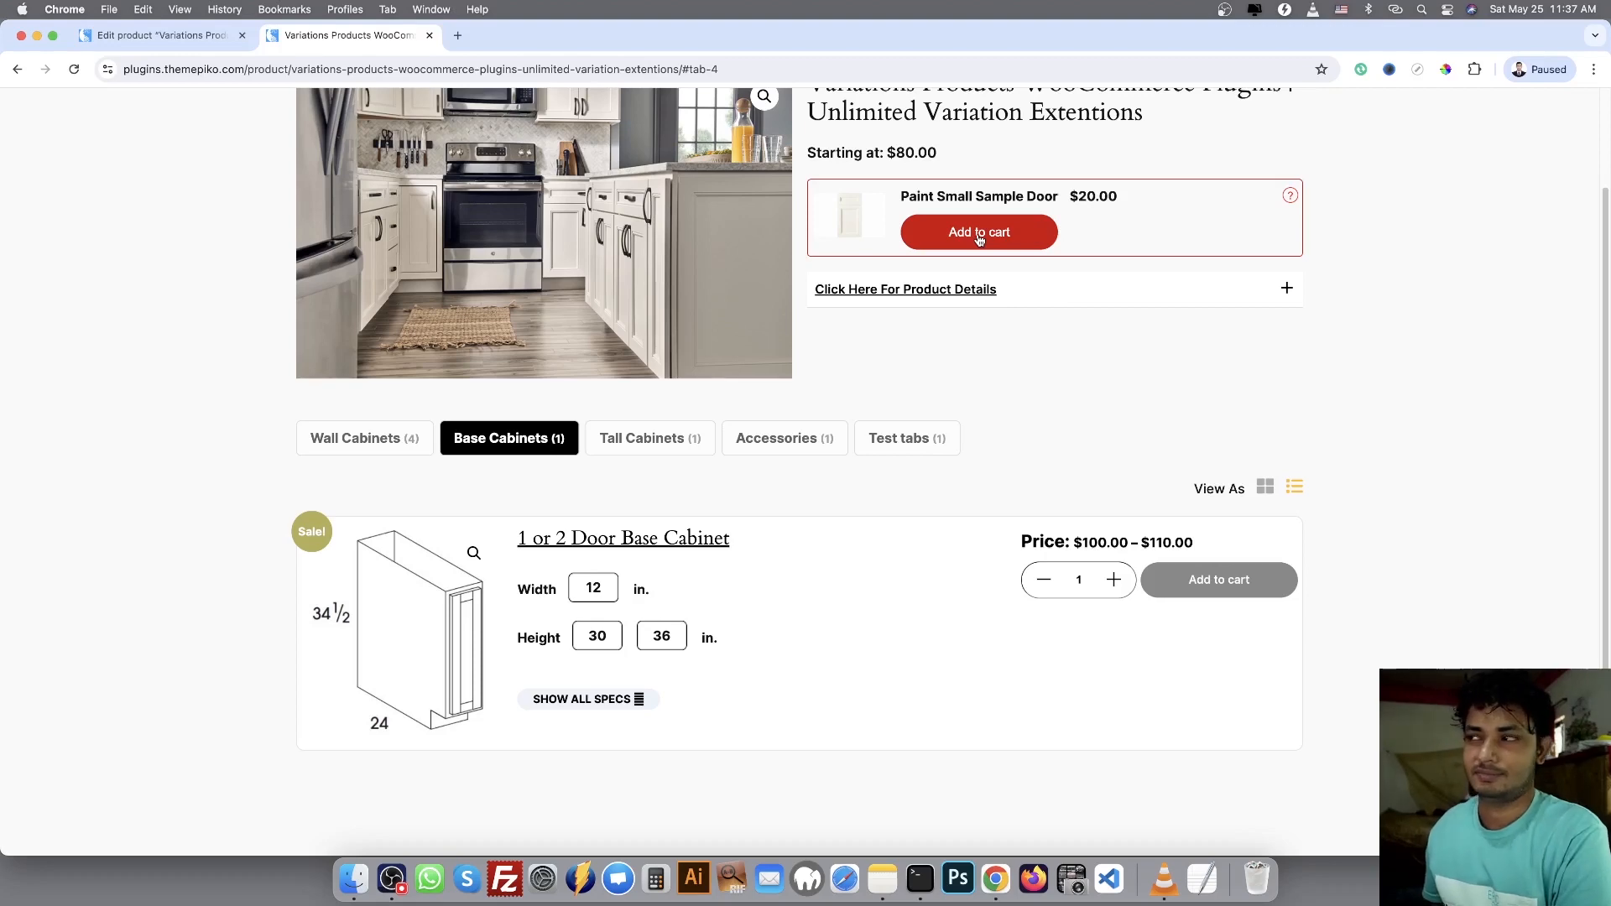
{"action": "scroll", "coordinate": [1558, 191], "scroll_direction": "up", "scroll_amount": 3}
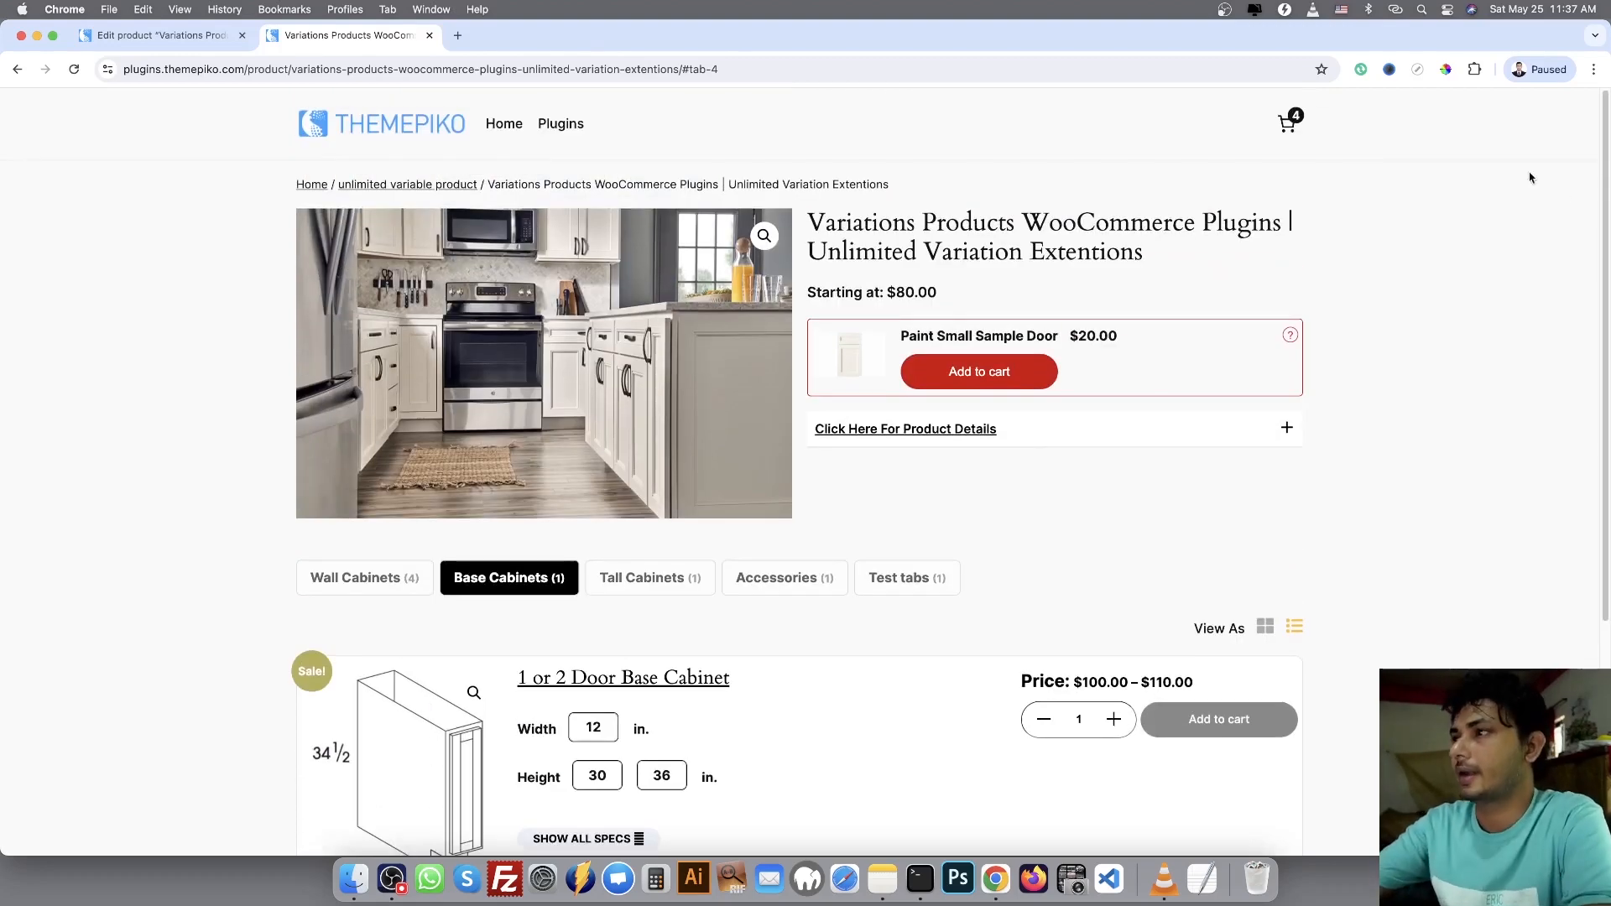
{"action": "left_click", "coordinate": [1289, 117]}
{"action": "scroll", "coordinate": [1364, 369], "scroll_direction": "down", "scroll_amount": 3}
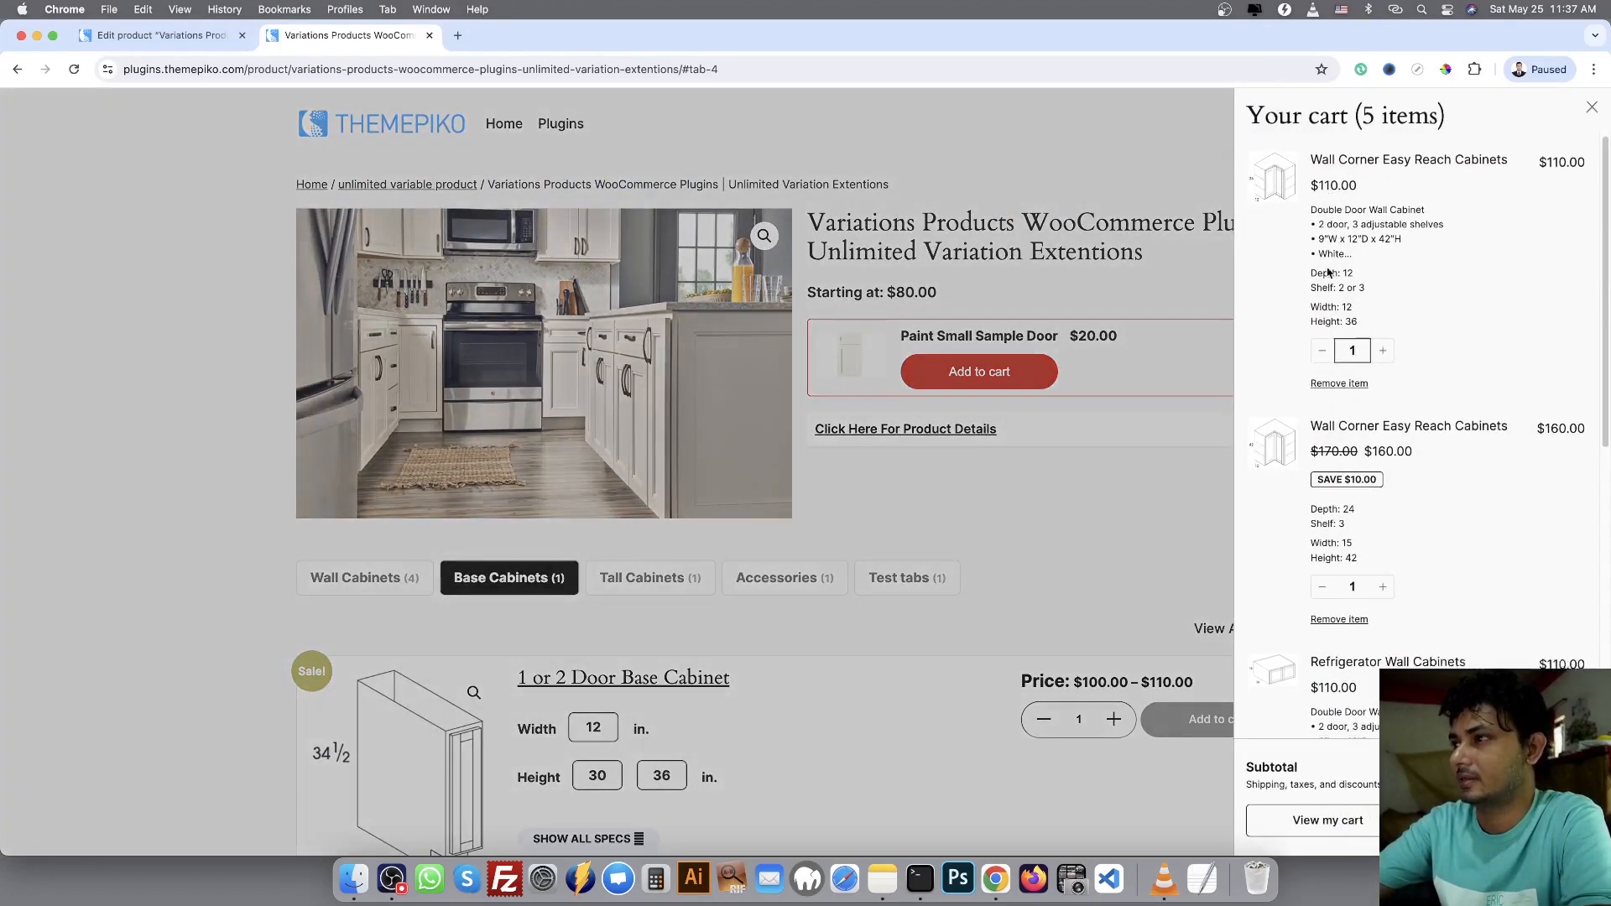
{"action": "scroll", "coordinate": [1364, 369], "scroll_direction": "down", "scroll_amount": 6}
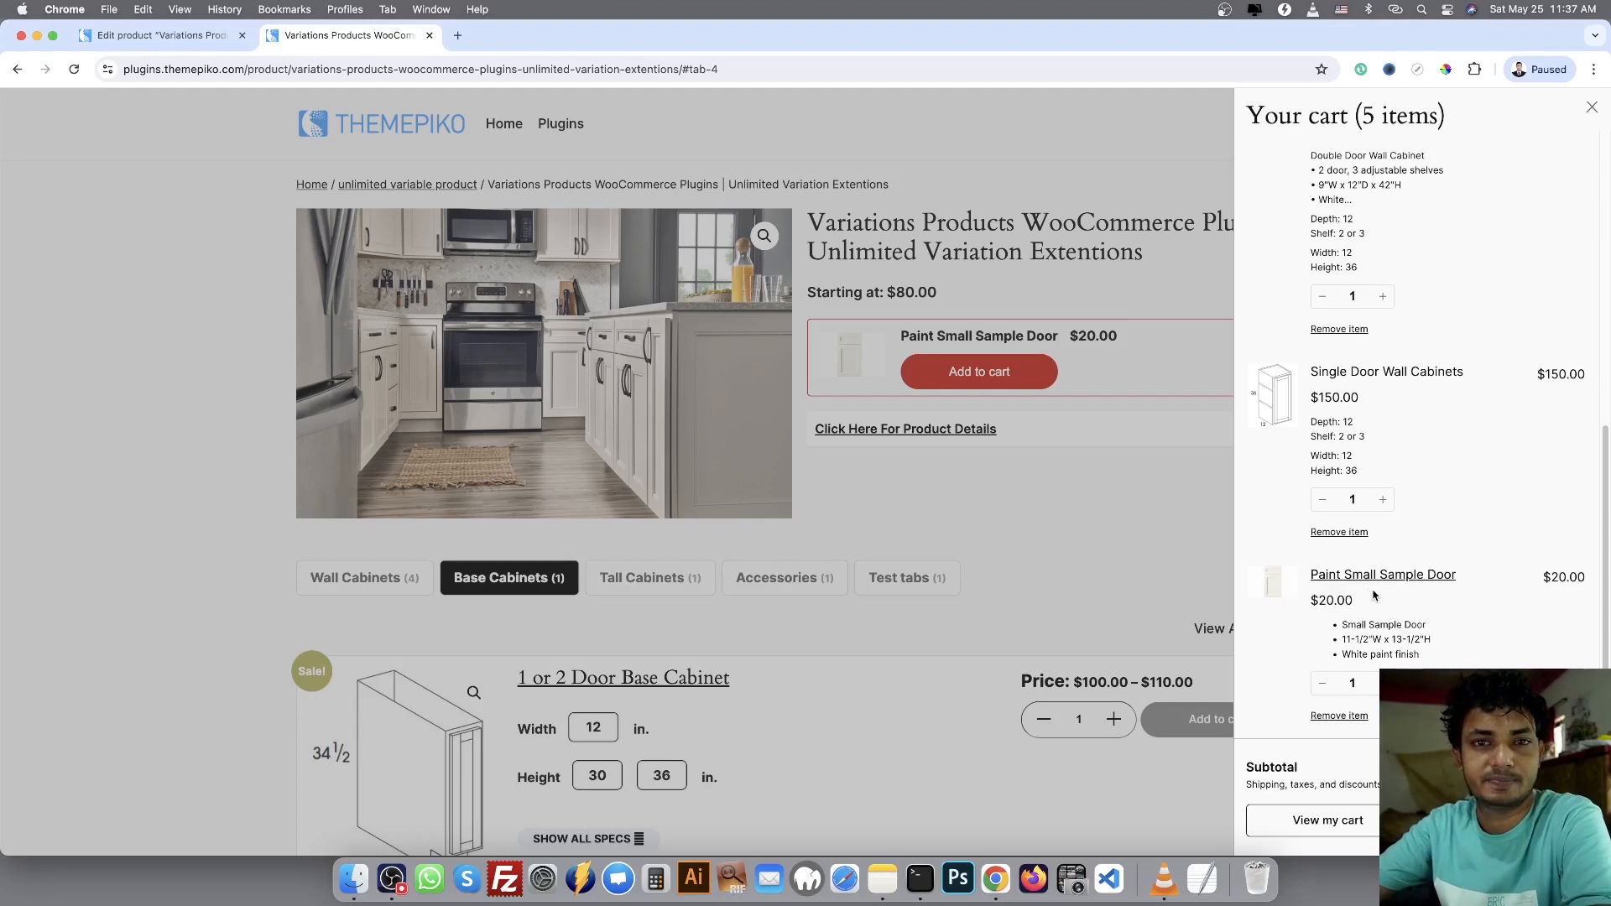
{"action": "left_click", "coordinate": [1102, 530]}
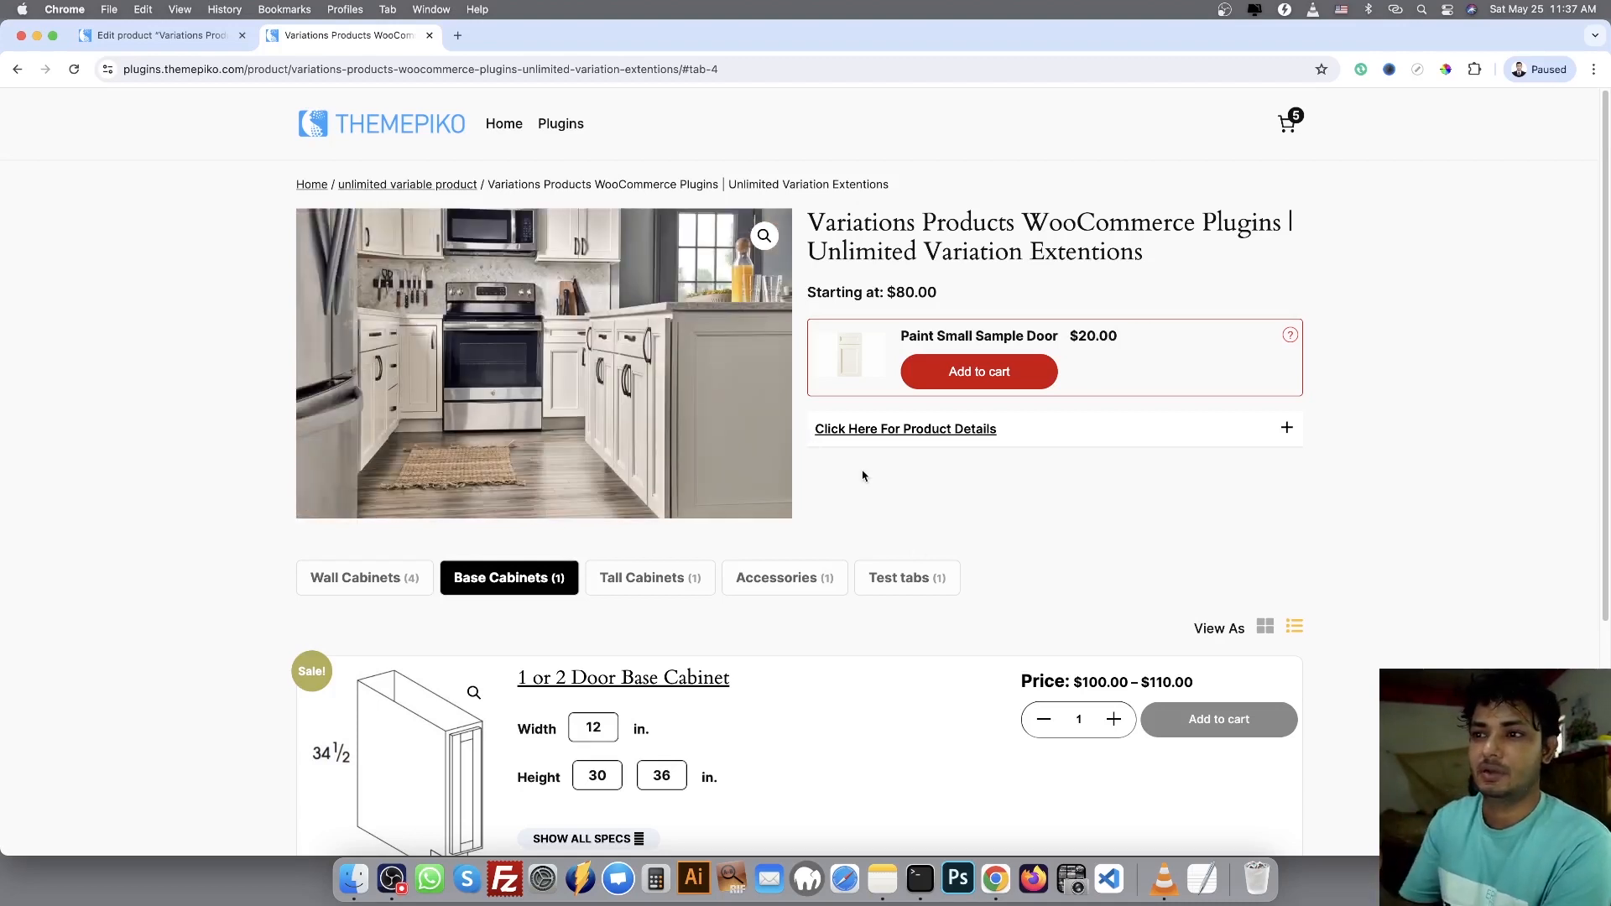
Browse the Wall Cabinets variations, and view the products in the Base Cabinets and Accessories categories
{"action": "left_click", "coordinate": [412, 578]}
{"action": "scroll", "coordinate": [970, 619], "scroll_direction": "down", "scroll_amount": 10}
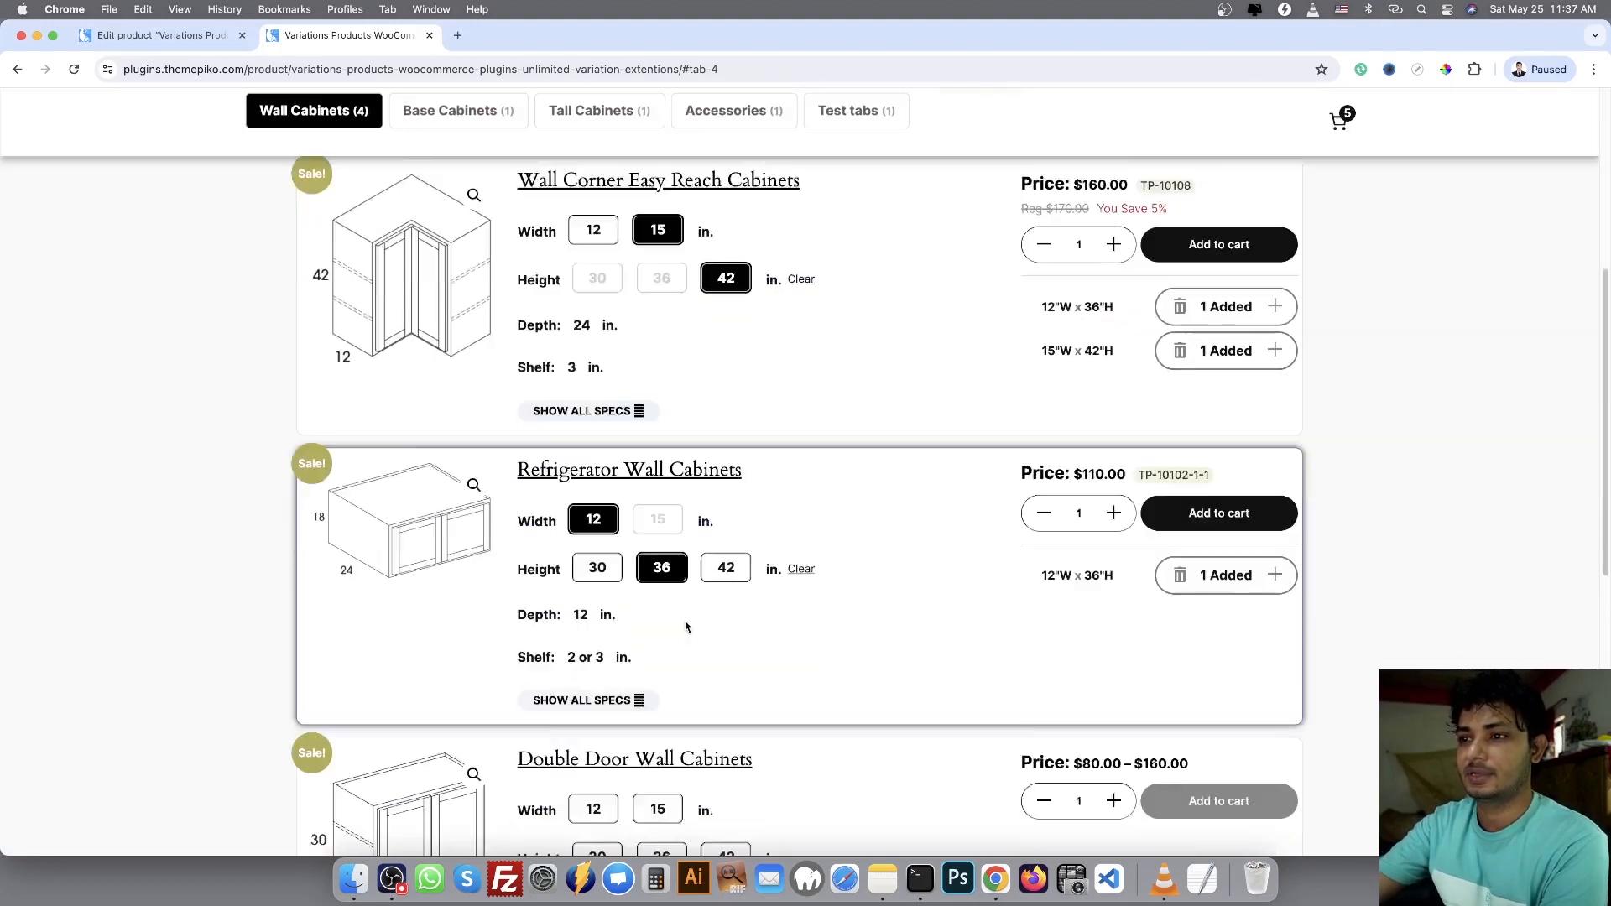
{"action": "scroll", "coordinate": [520, 680], "scroll_direction": "down", "scroll_amount": 3}
{"action": "scroll", "coordinate": [788, 394], "scroll_direction": "up", "scroll_amount": 10}
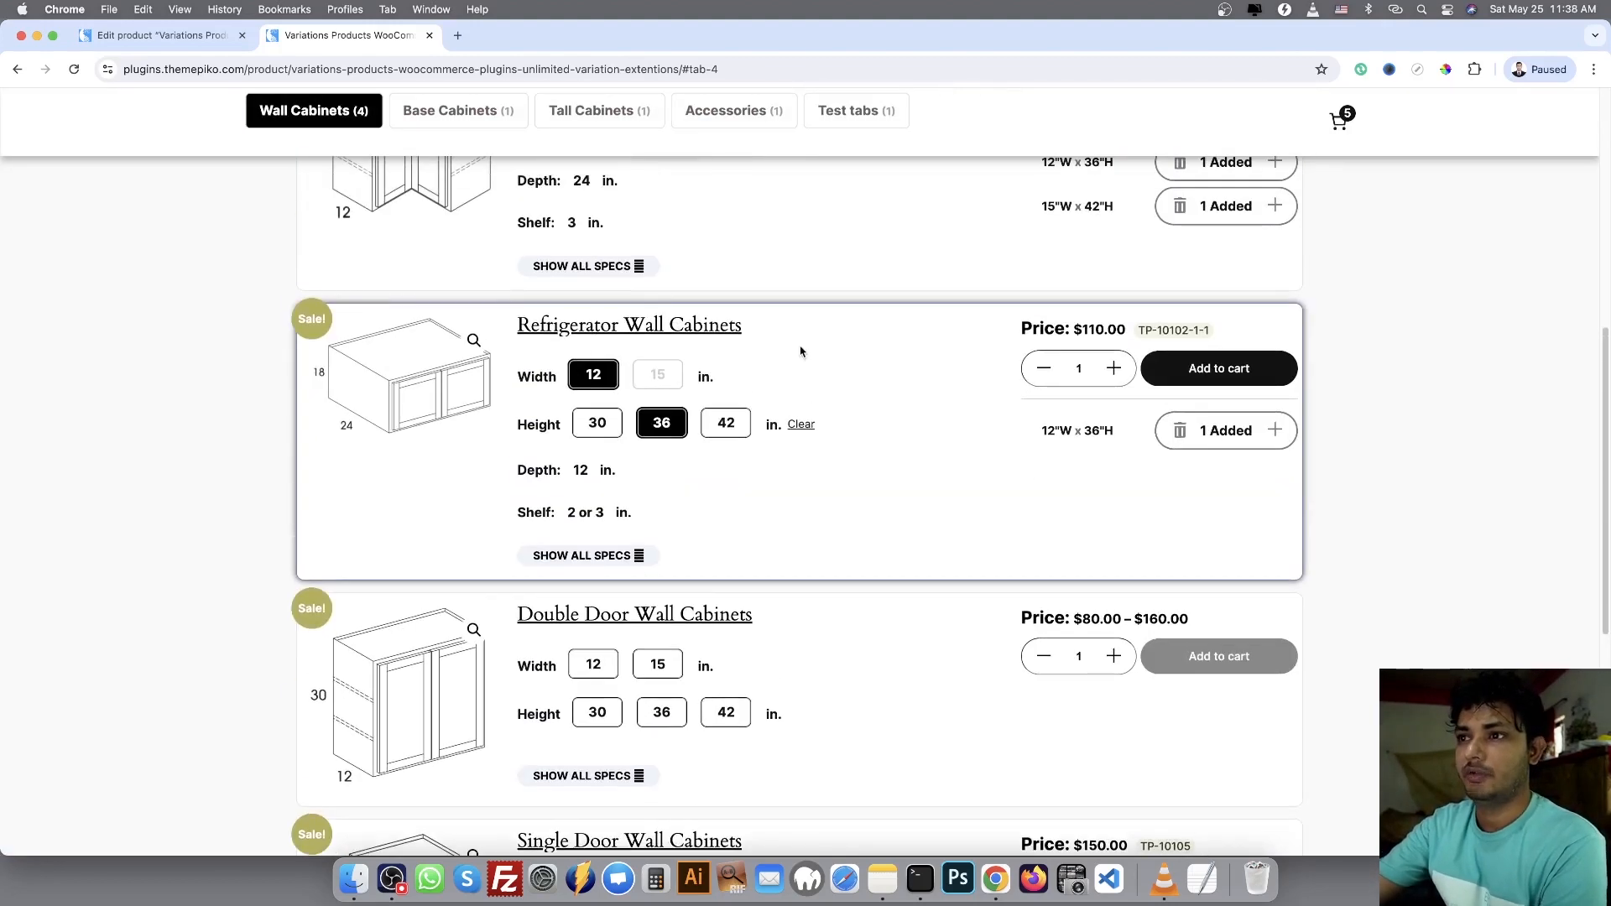
{"action": "left_click", "coordinate": [509, 345]}
{"action": "left_click", "coordinate": [797, 347]}
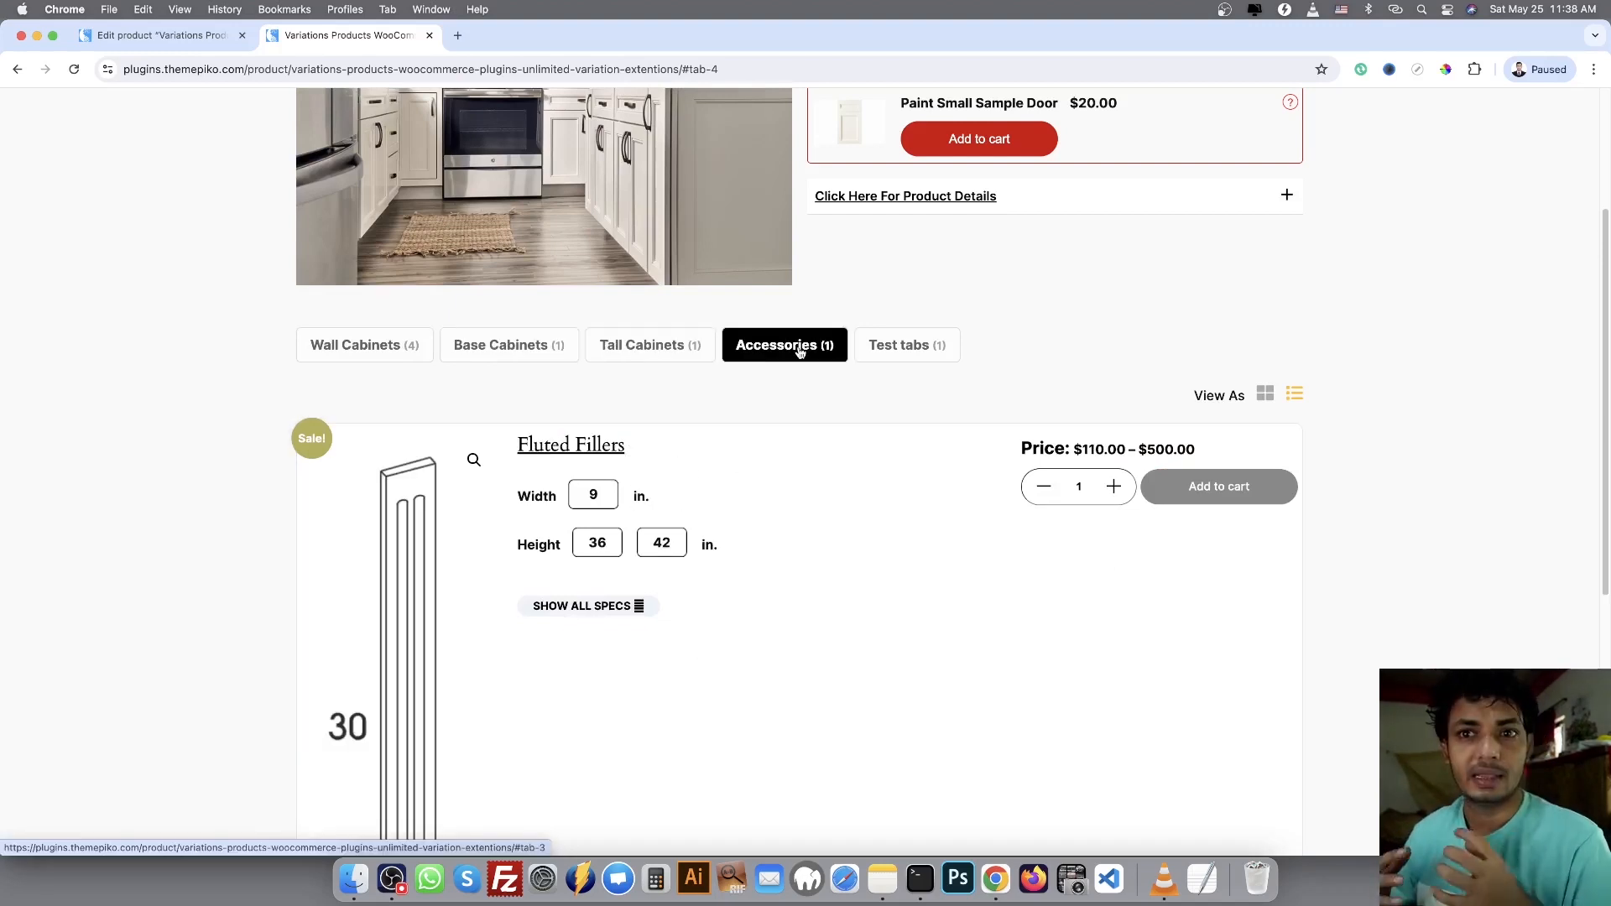